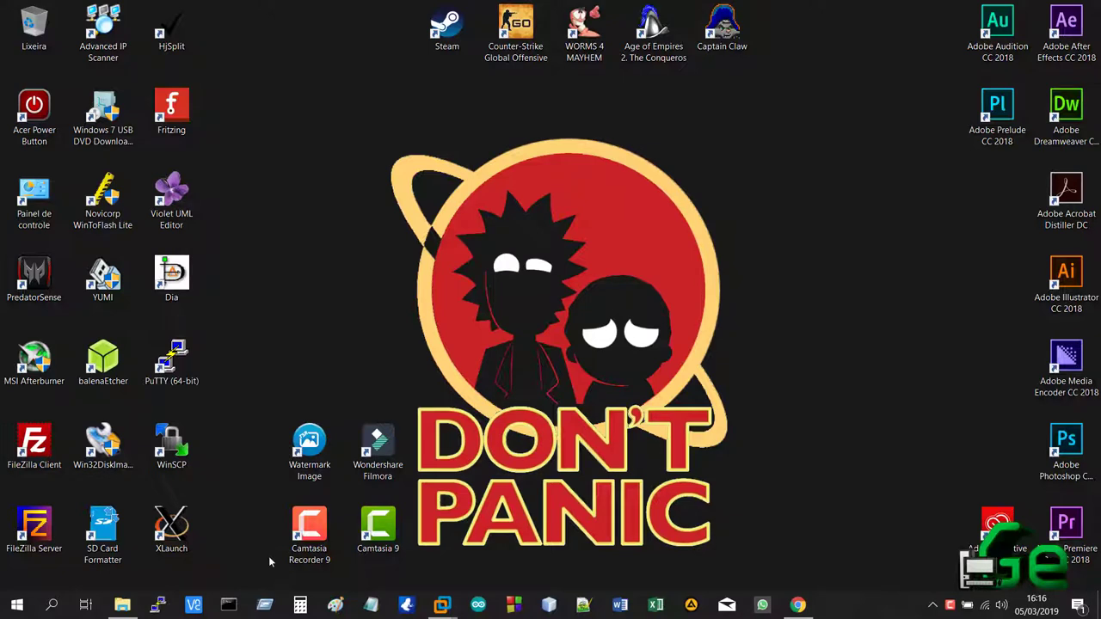
# Open Paint and scribble overlapping black freehand brush strokes on the blank canvas.
pyautogui.click(334, 605)
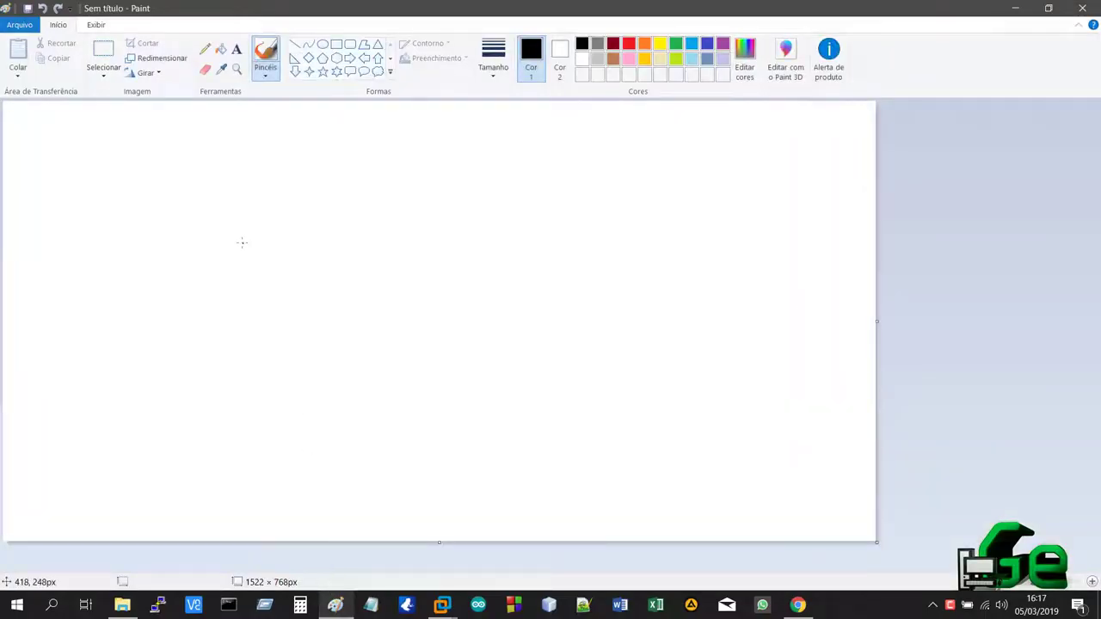
pyautogui.moveTo(239, 176)
pyautogui.mouseDown()
pyautogui.moveTo(334, 301)
pyautogui.moveTo(313, 214)
pyautogui.moveTo(214, 232)
pyautogui.moveTo(357, 335)
pyautogui.moveTo(348, 218)
pyautogui.moveTo(283, 229)
pyautogui.moveTo(278, 273)
pyautogui.moveTo(304, 294)
pyautogui.moveTo(310, 221)
pyautogui.moveTo(274, 188)
pyautogui.moveTo(245, 225)
pyautogui.moveTo(265, 248)
pyautogui.moveTo(291, 196)
pyautogui.moveTo(245, 194)
pyautogui.moveTo(264, 269)
pyautogui.moveTo(322, 243)
pyautogui.mouseUp()
pyautogui.moveTo(238, 188)
pyautogui.mouseDown()
pyautogui.moveTo(331, 314)
pyautogui.moveTo(221, 185)
pyautogui.moveTo(345, 245)
pyautogui.moveTo(218, 310)
pyautogui.moveTo(324, 220)
pyautogui.moveTo(182, 151)
pyautogui.moveTo(322, 243)
pyautogui.moveTo(323, 393)
pyautogui.moveTo(264, 247)
pyautogui.mouseUp()
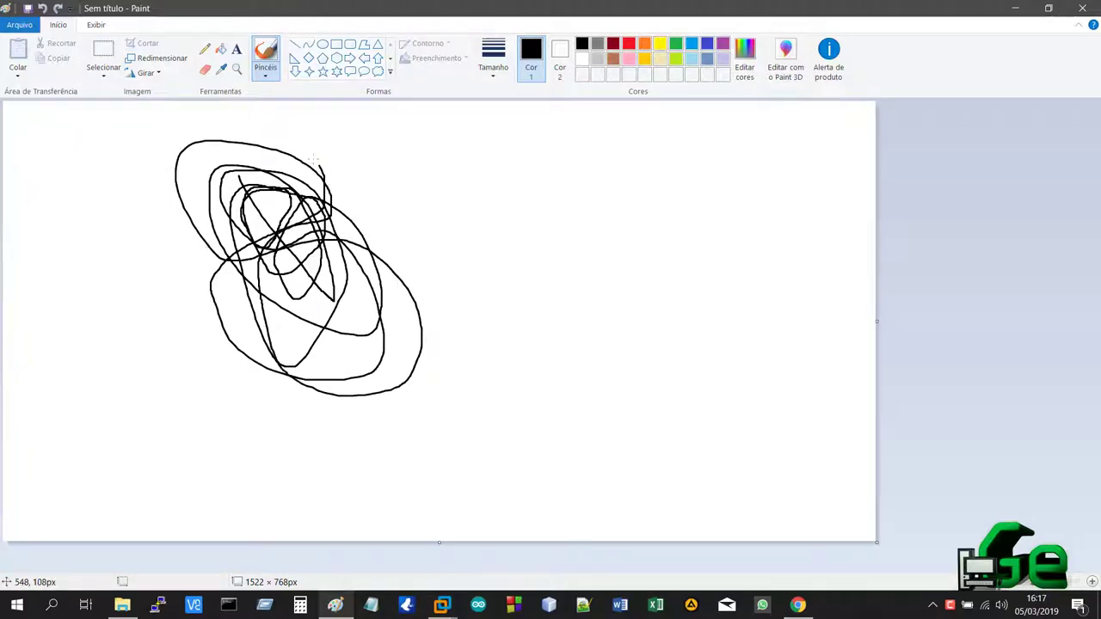
pyautogui.moveTo(315, 163)
pyautogui.mouseDown()
pyautogui.moveTo(223, 251)
pyautogui.moveTo(349, 223)
pyautogui.mouseUp()
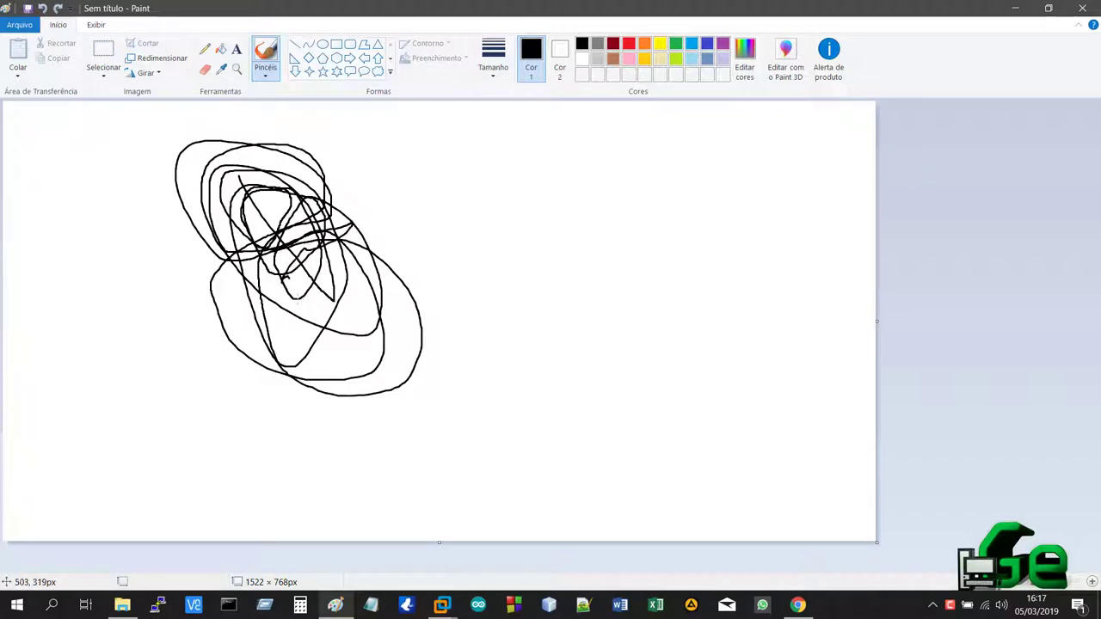
pyautogui.moveTo(291, 283)
pyautogui.mouseDown()
pyautogui.moveTo(369, 351)
pyautogui.moveTo(339, 355)
pyautogui.moveTo(347, 339)
pyautogui.moveTo(309, 353)
pyautogui.moveTo(384, 362)
pyautogui.moveTo(249, 296)
pyautogui.mouseUp()
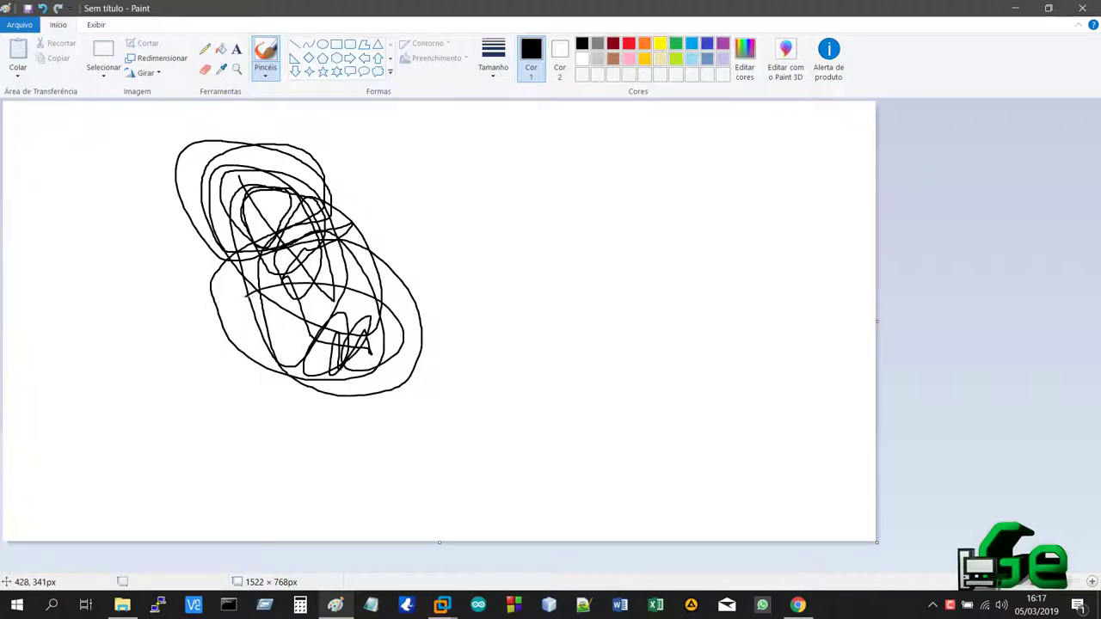
# Scribble a red brush stroke over the black drawing and close Paint without saving.
pyautogui.click(628, 45)
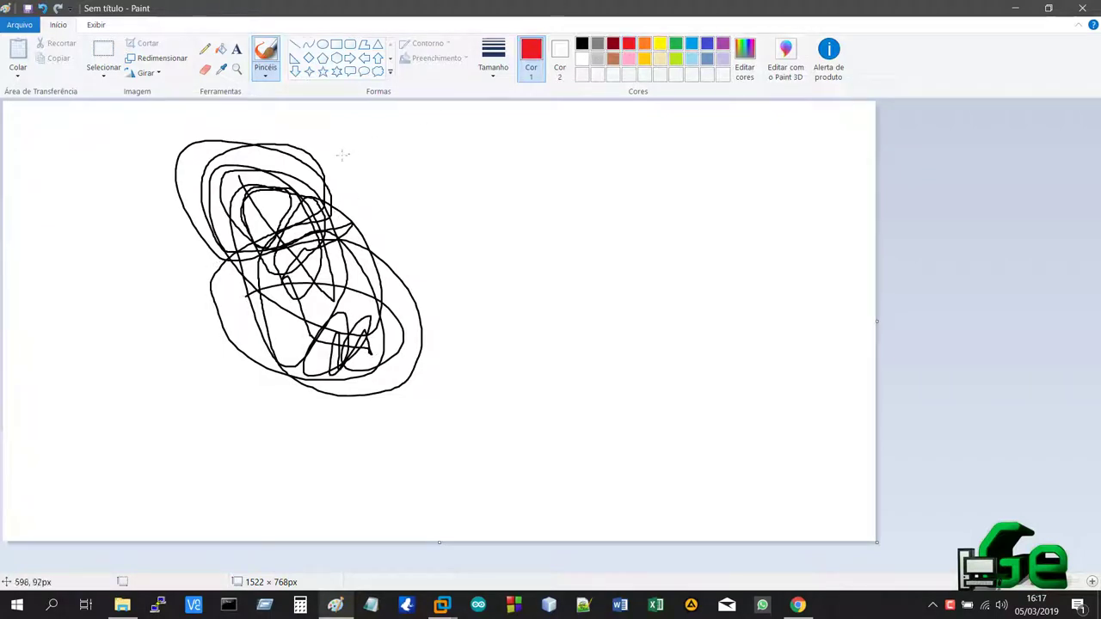
pyautogui.moveTo(227, 152)
pyautogui.mouseDown()
pyautogui.moveTo(247, 182)
pyautogui.moveTo(196, 229)
pyautogui.moveTo(341, 222)
pyautogui.moveTo(245, 307)
pyautogui.moveTo(417, 319)
pyautogui.moveTo(279, 374)
pyautogui.moveTo(320, 317)
pyautogui.moveTo(366, 380)
pyautogui.moveTo(358, 311)
pyautogui.moveTo(258, 229)
pyautogui.moveTo(257, 137)
pyautogui.moveTo(344, 301)
pyautogui.moveTo(156, 344)
pyautogui.moveTo(350, 348)
pyautogui.mouseUp()
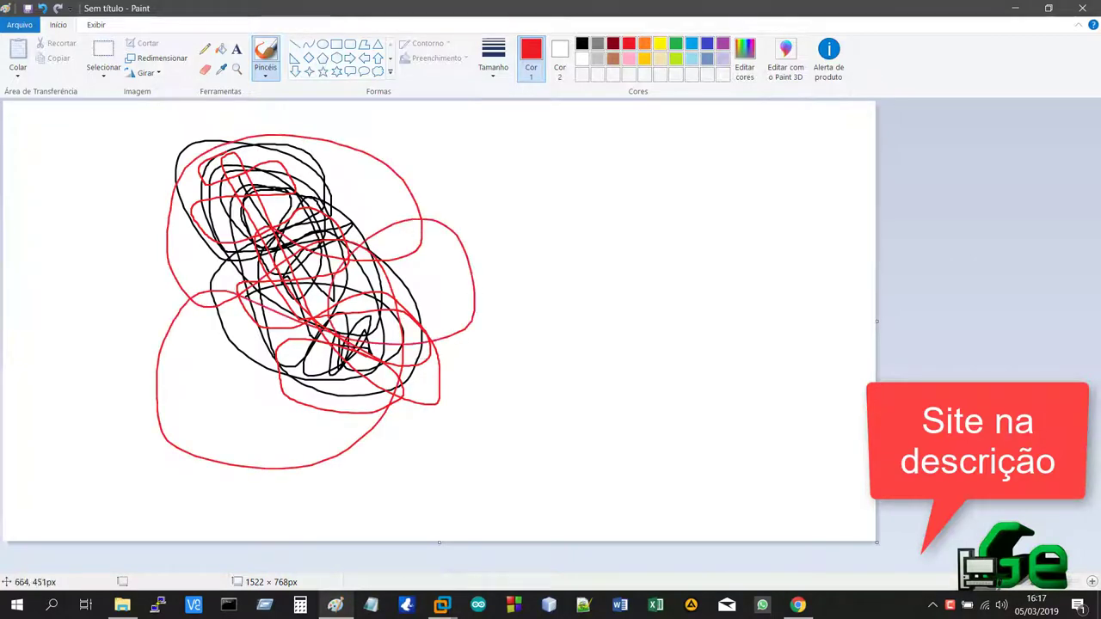
pyautogui.click(1082, 8)
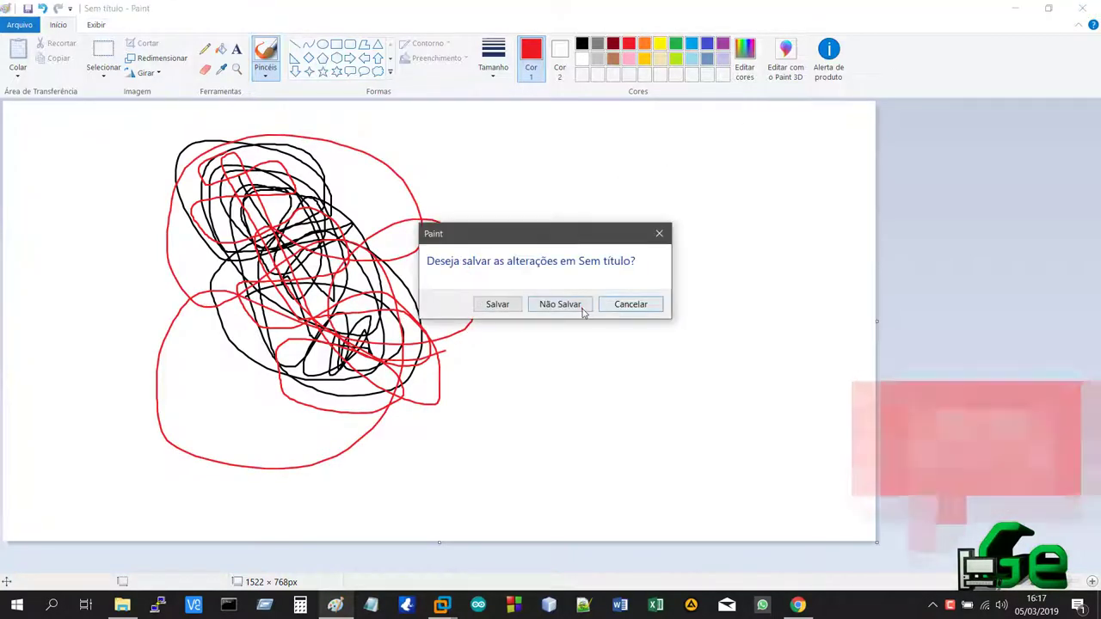
pyautogui.click(581, 309)
pyautogui.press('super+e')
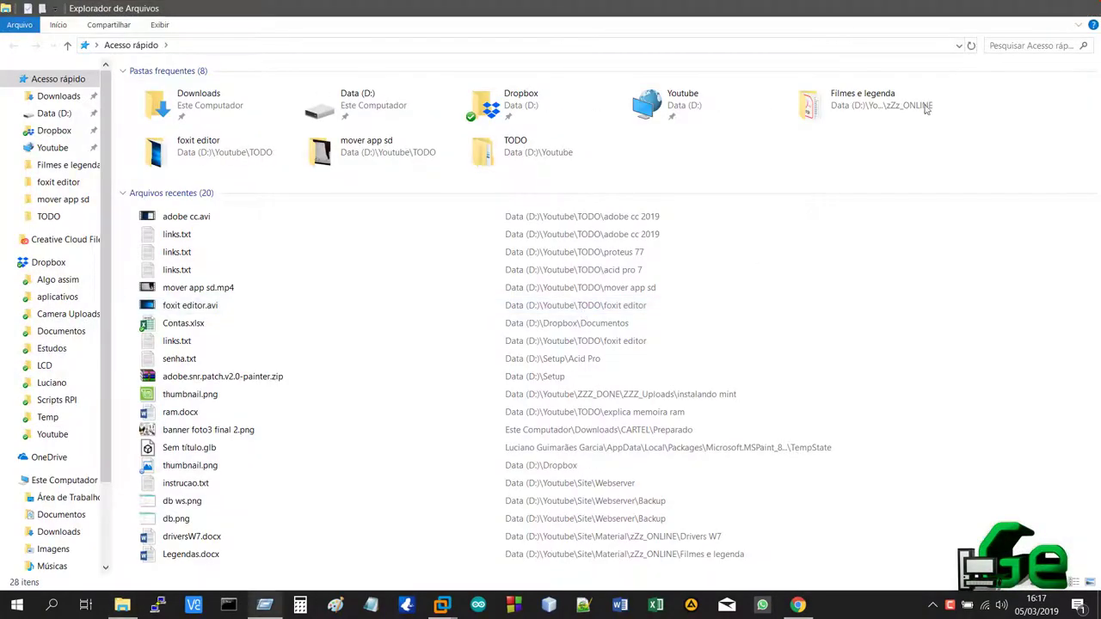
pyautogui.press('super+d')
pyautogui.press('super+r')
pyautogui.press('Escape')
# Find and launch Paint 3D, view its workspace behind the welcome screen, and close it.
pyautogui.click(23, 604)
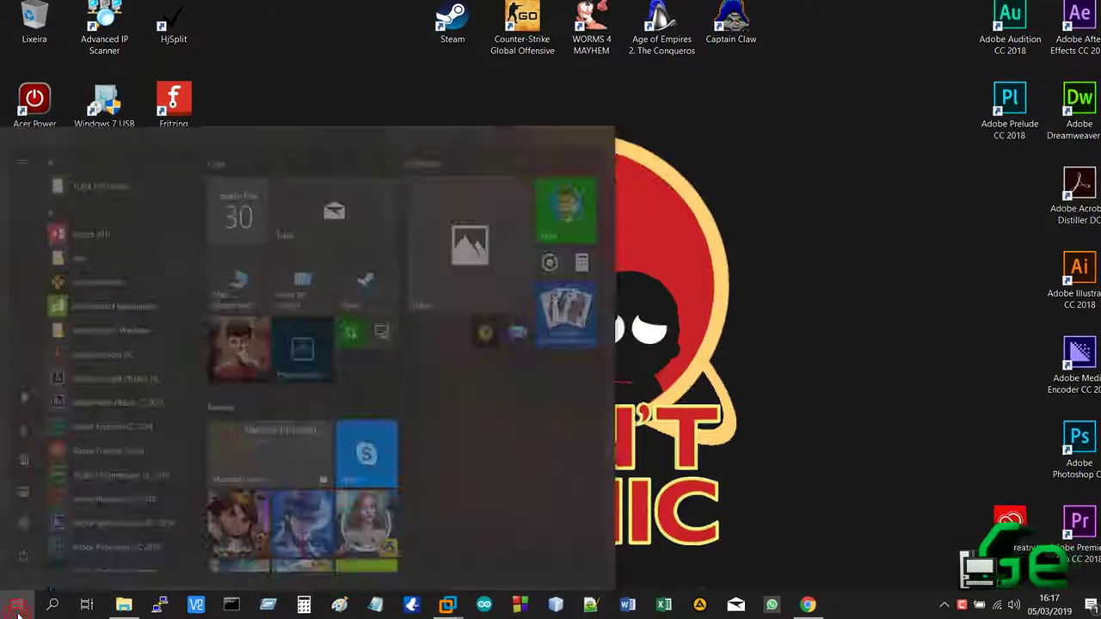
pyautogui.write('paint 3')
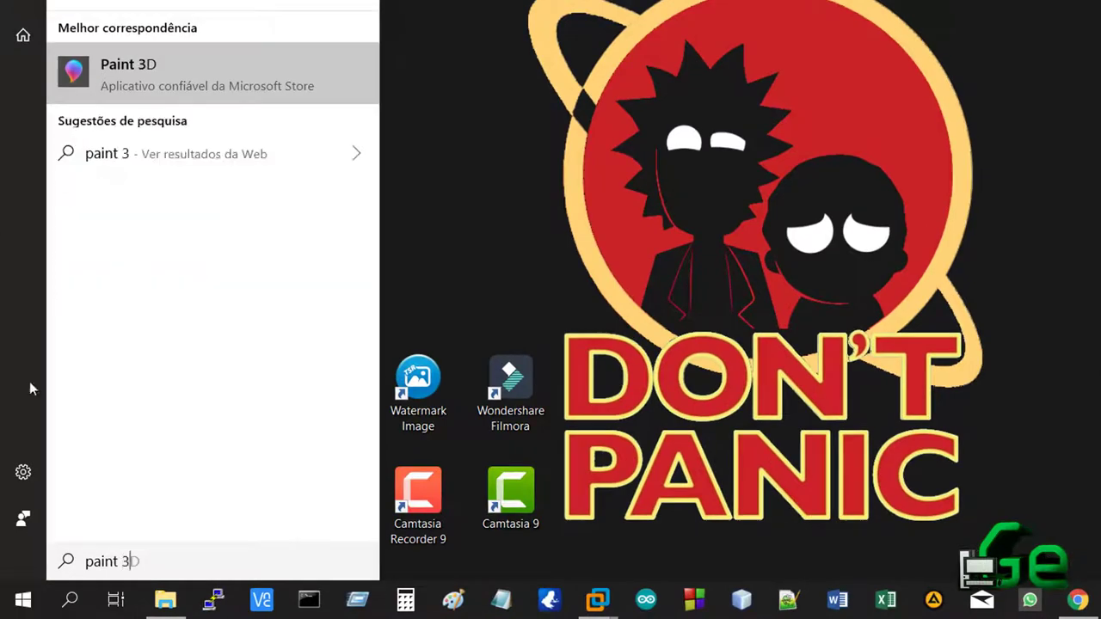
pyautogui.click(112, 86)
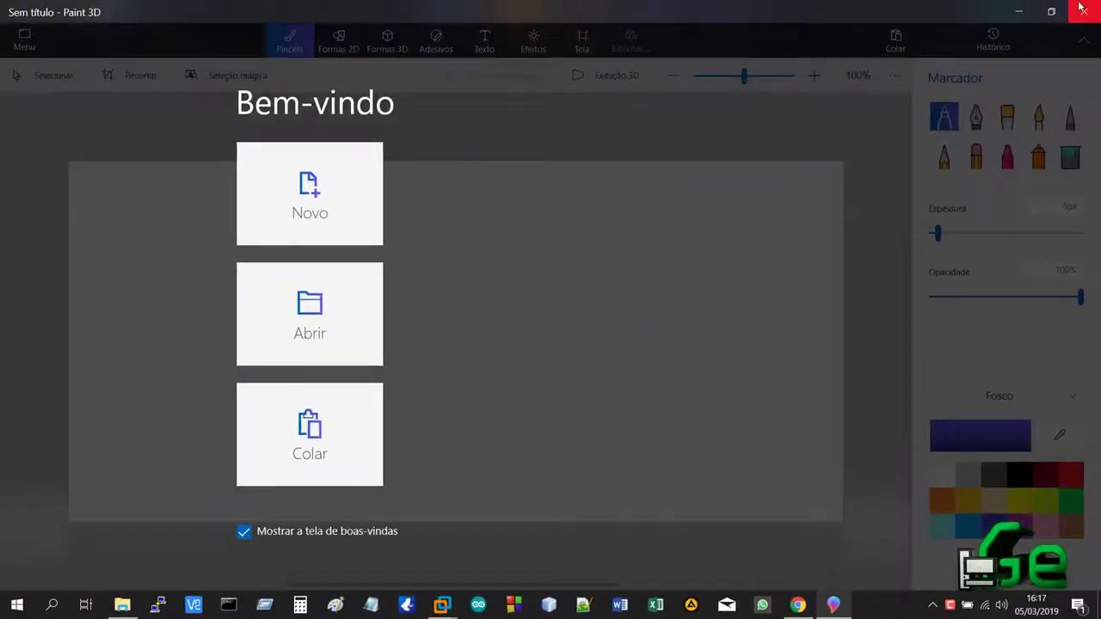
pyautogui.click(654, 270)
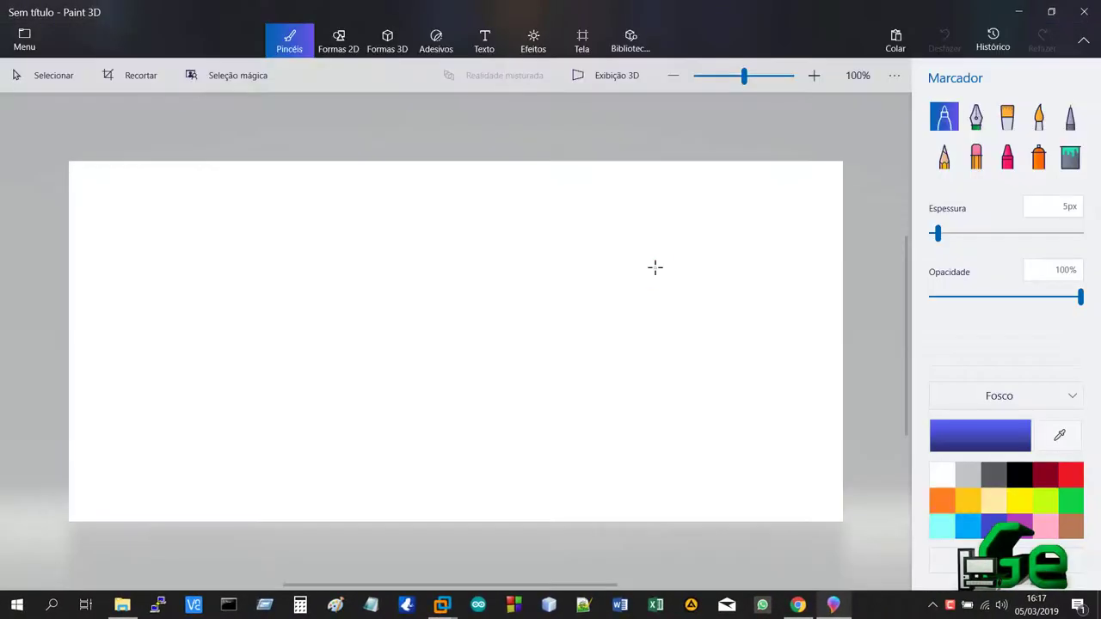
pyautogui.click(1081, 7)
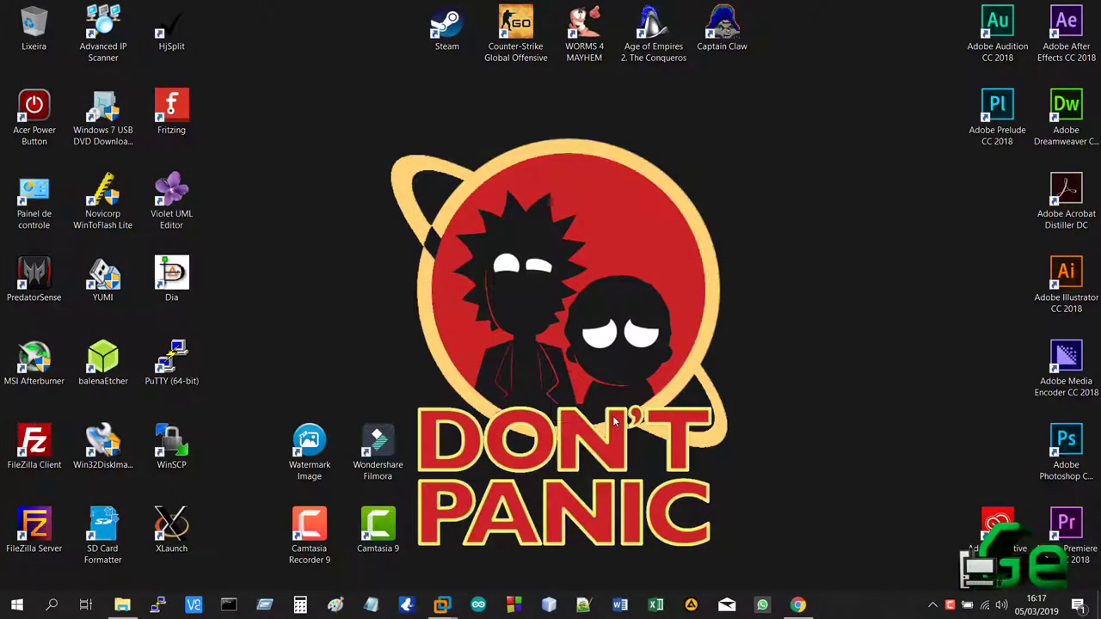
pyautogui.moveTo(307, 409)
pyautogui.mouseDown()
pyautogui.moveTo(272, 454)
pyautogui.moveTo(312, 410)
pyautogui.mouseUp()
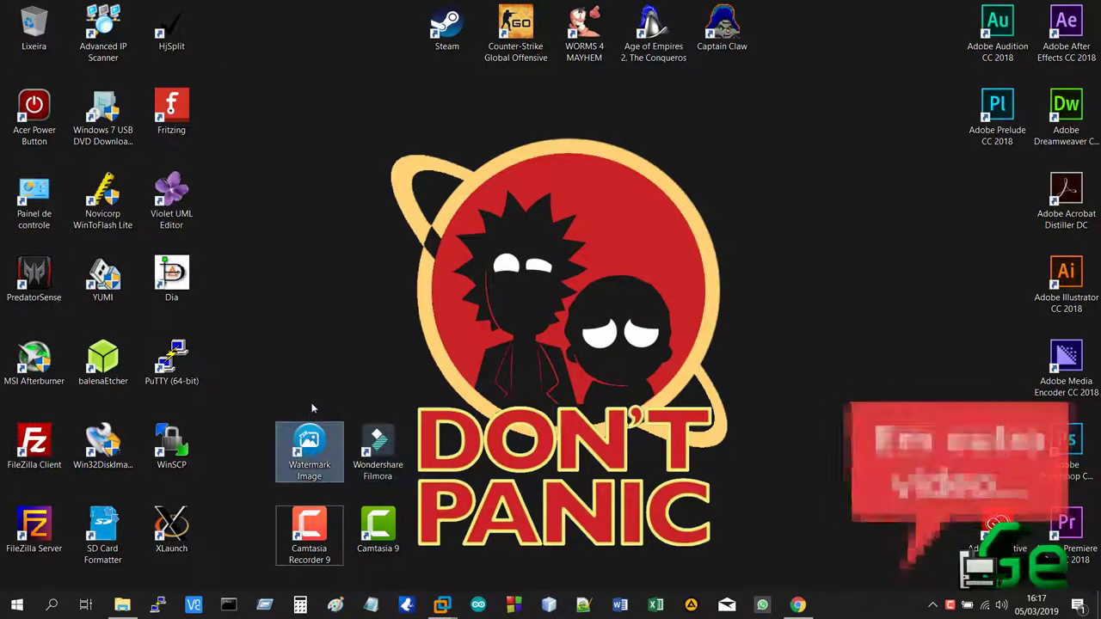
pyautogui.click(285, 361)
pyautogui.moveTo(301, 325); pyautogui.dragTo(332, 425)
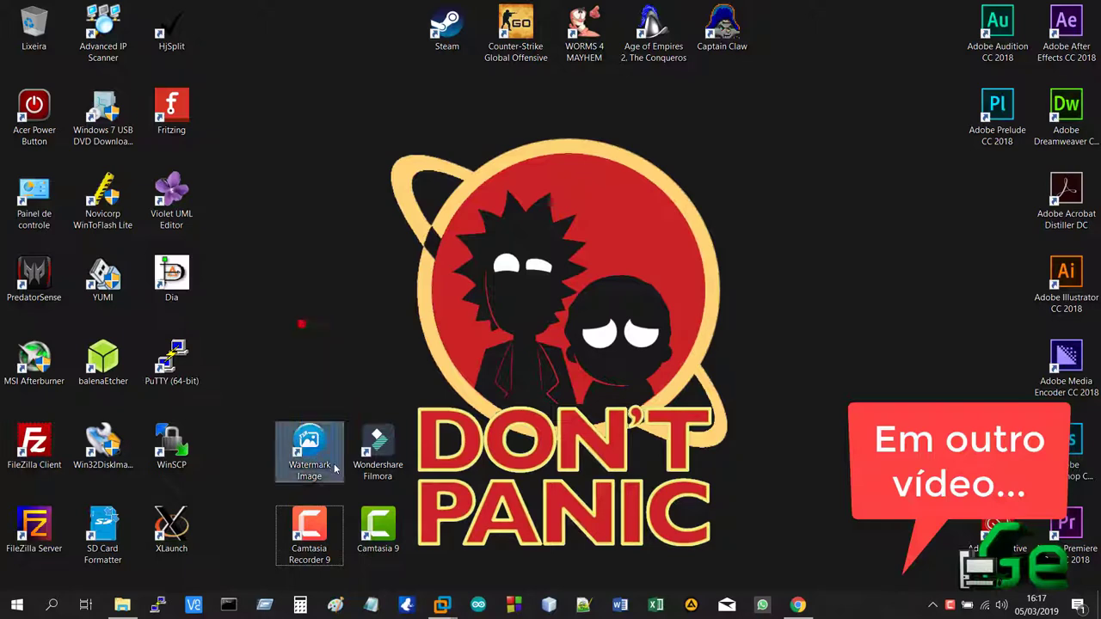
pyautogui.click(318, 404)
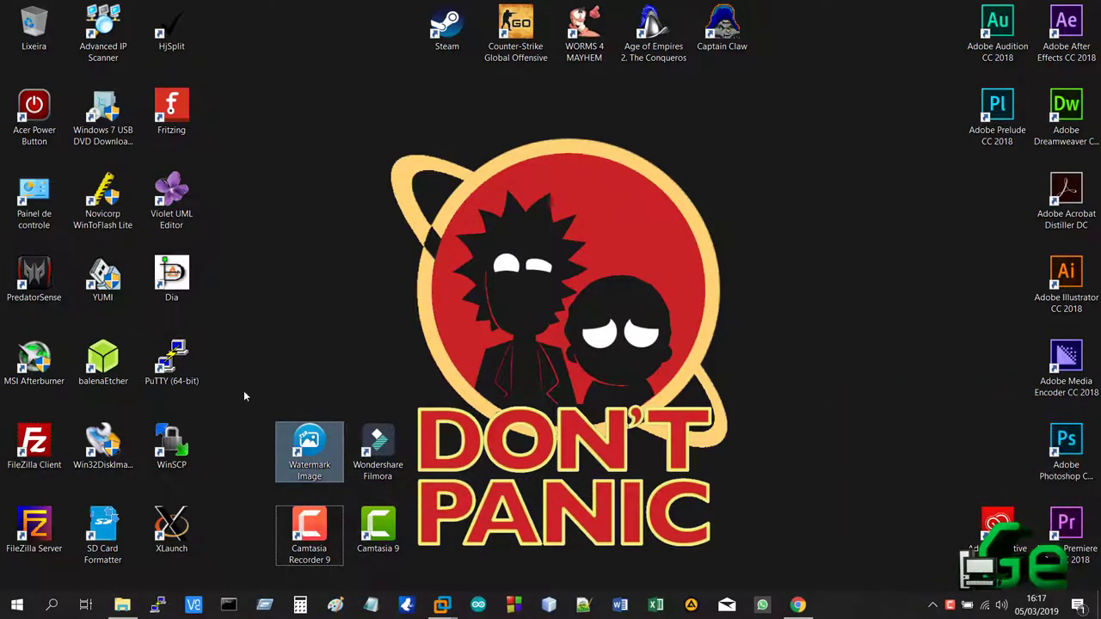
# Open the folder Youtube\ZZZ_DONE\ZZZ_Uploads\instalando mint on drive D: and copy thumbnail.png.
pyautogui.press('super+e')
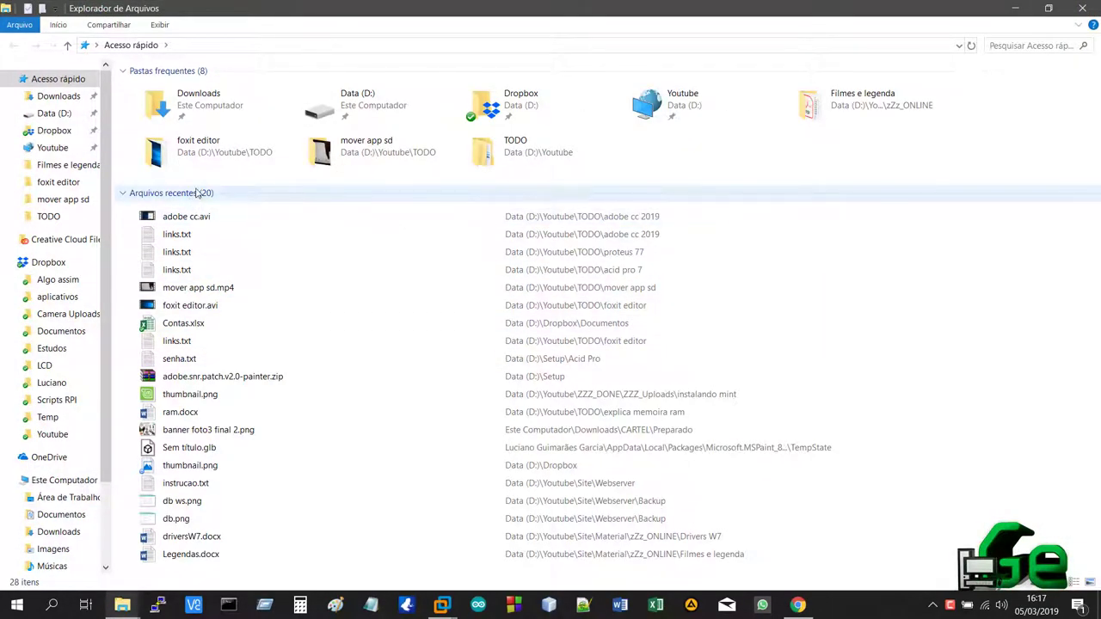
pyautogui.click(55, 151)
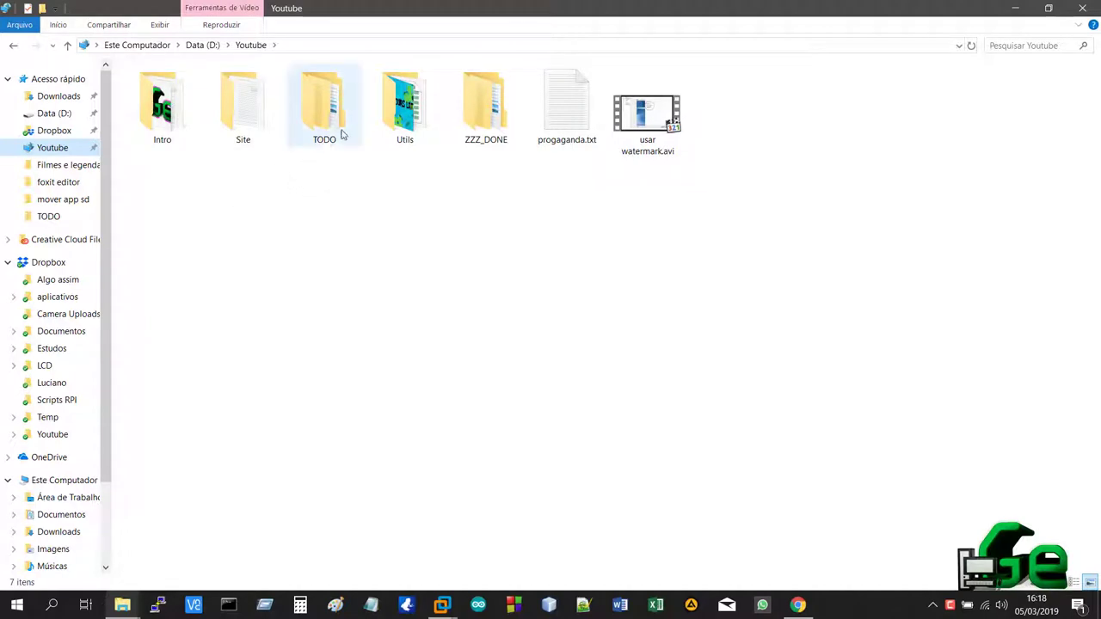
pyautogui.doubleClick(484, 108)
pyautogui.doubleClick(194, 109)
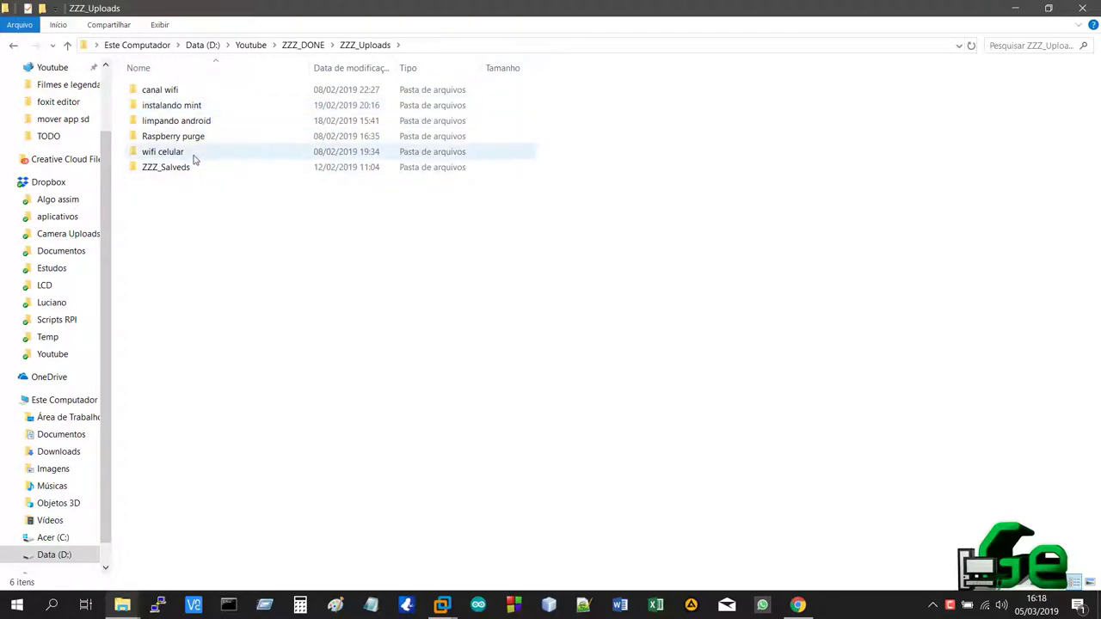
pyautogui.doubleClick(197, 106)
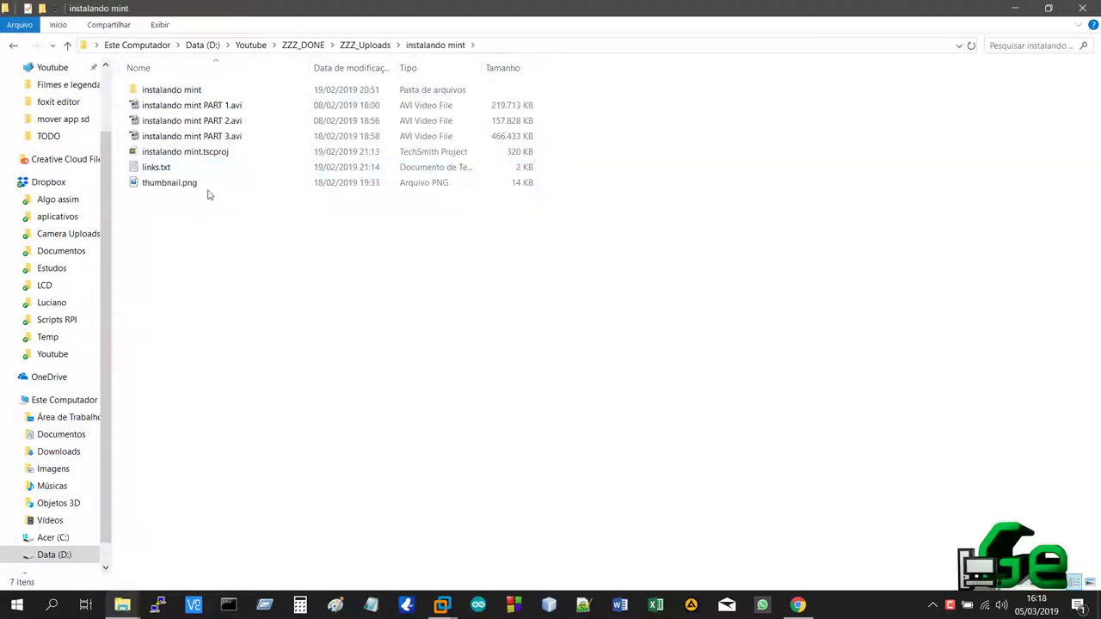
pyautogui.click(197, 184)
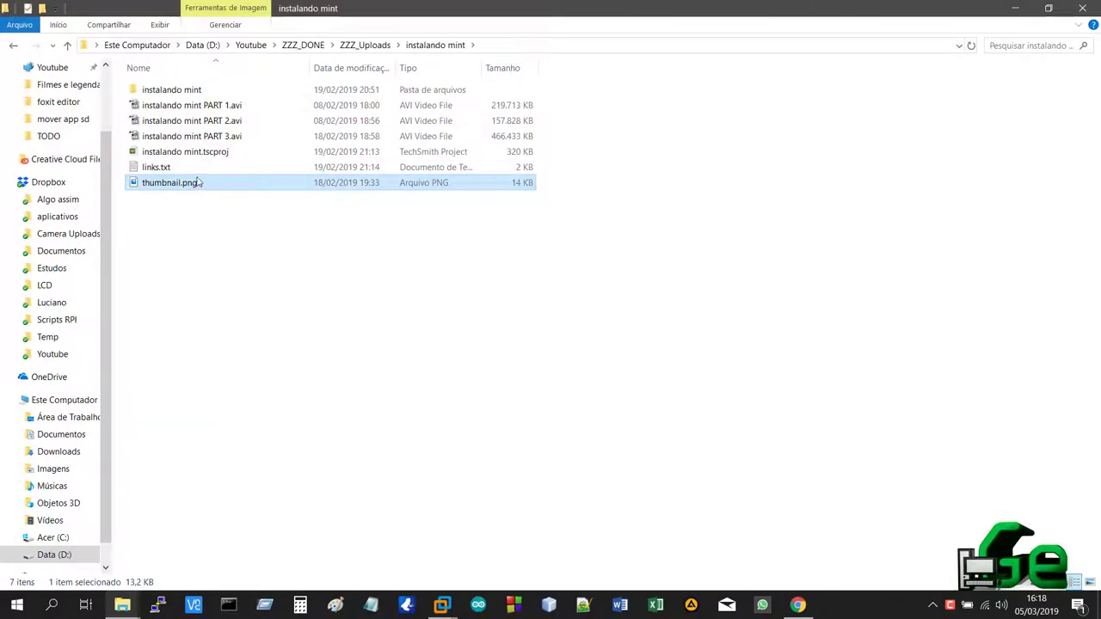
# Paste thumbnail.png onto the desktop, place it near the wallpaper's centre and close the instalando mint folder.
pyautogui.press('super+d')
pyautogui.click(355, 170)
pyautogui.hotkey('ctrl', 'v')
pyautogui.moveTo(216, 43); pyautogui.dragTo(560, 295)
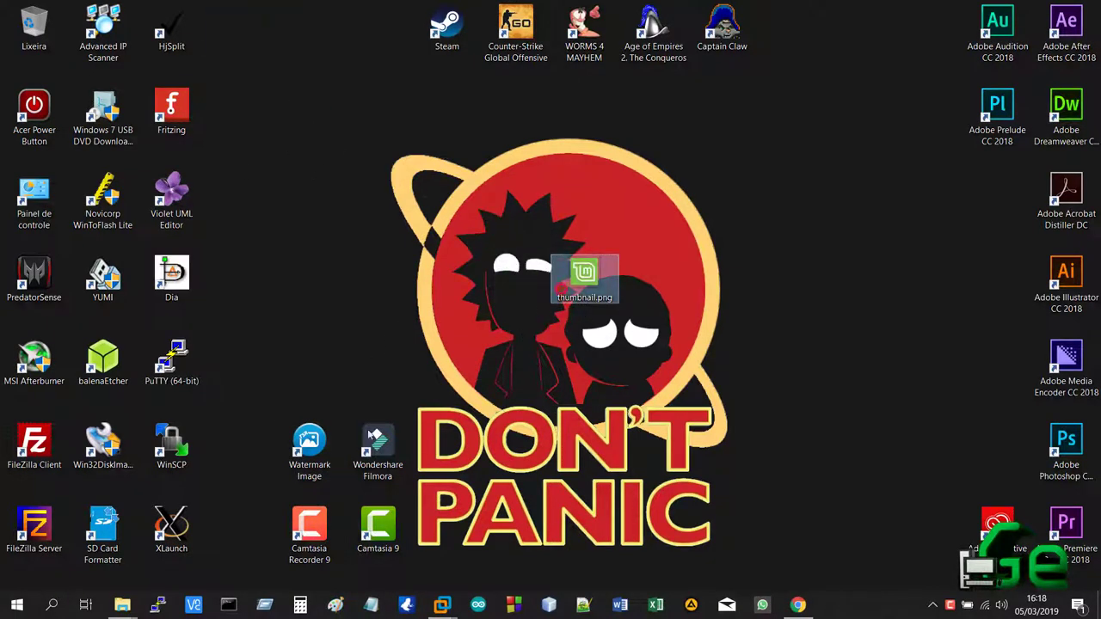
pyautogui.moveTo(123, 605)
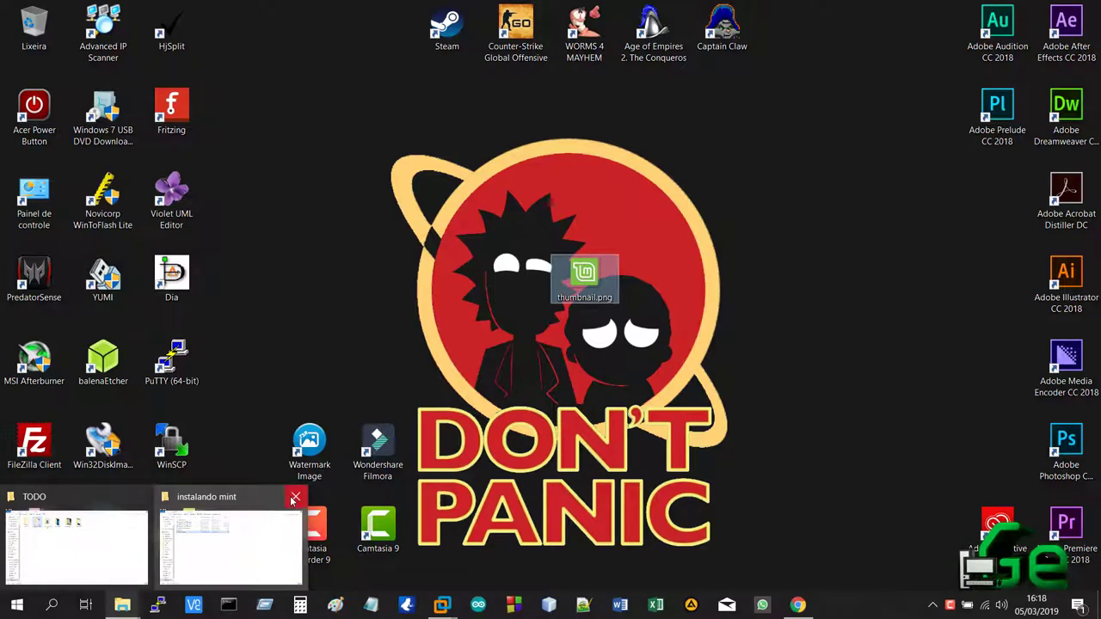
pyautogui.click(295, 496)
# Open the desktop's thumbnail.png for editing in Paint and move the whole picture against the canvas's upper-left corner.
pyautogui.rightClick(582, 281)
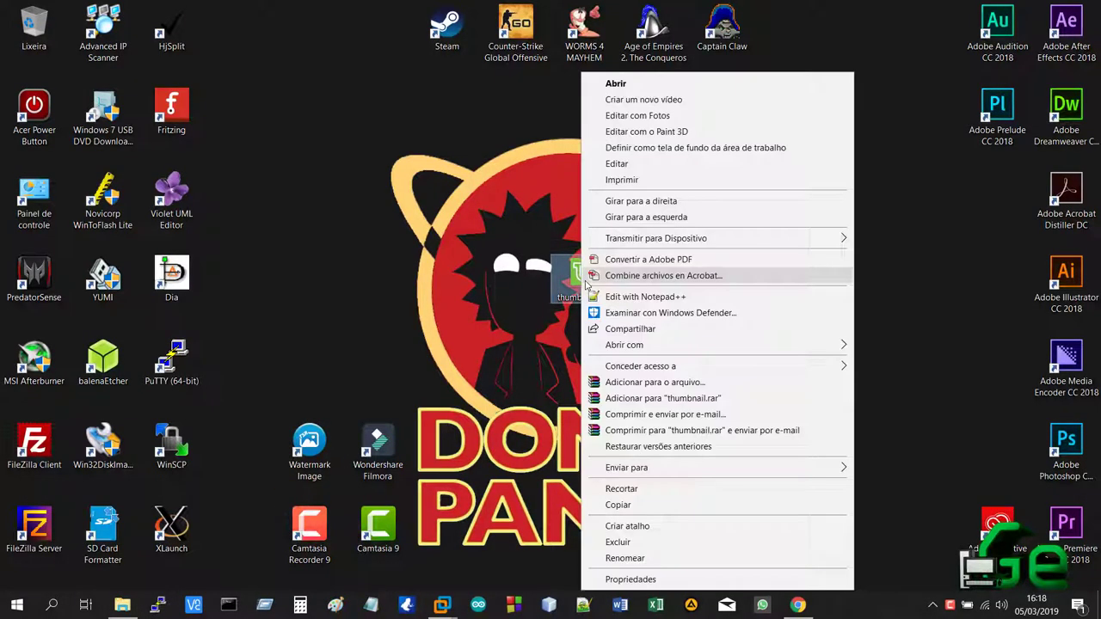
pyautogui.click(615, 165)
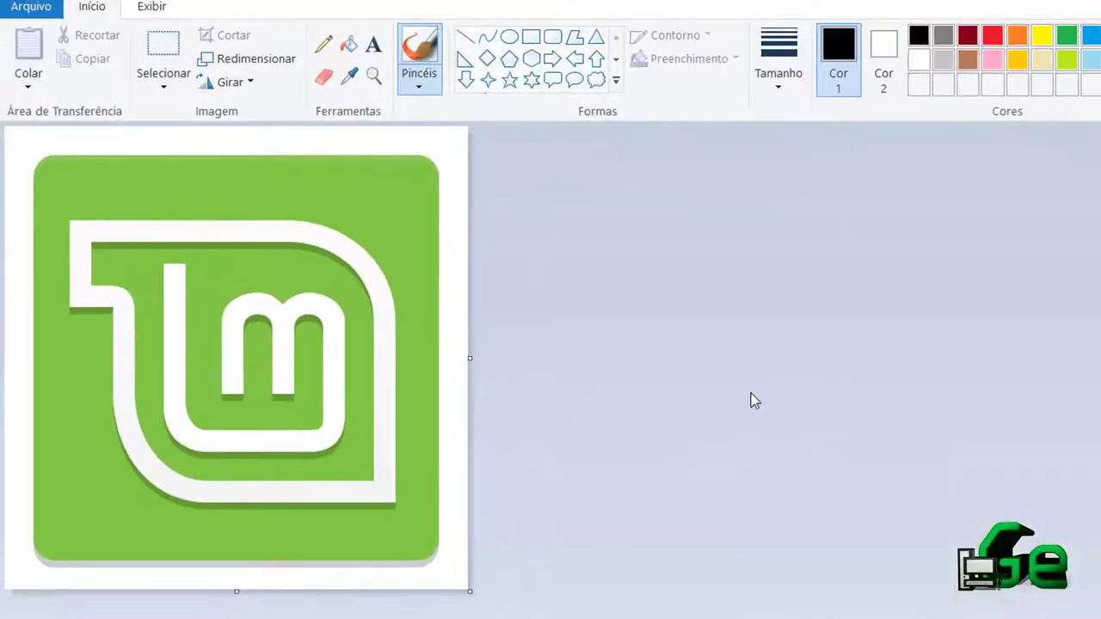
pyautogui.hotkey('ctrl', 'a')
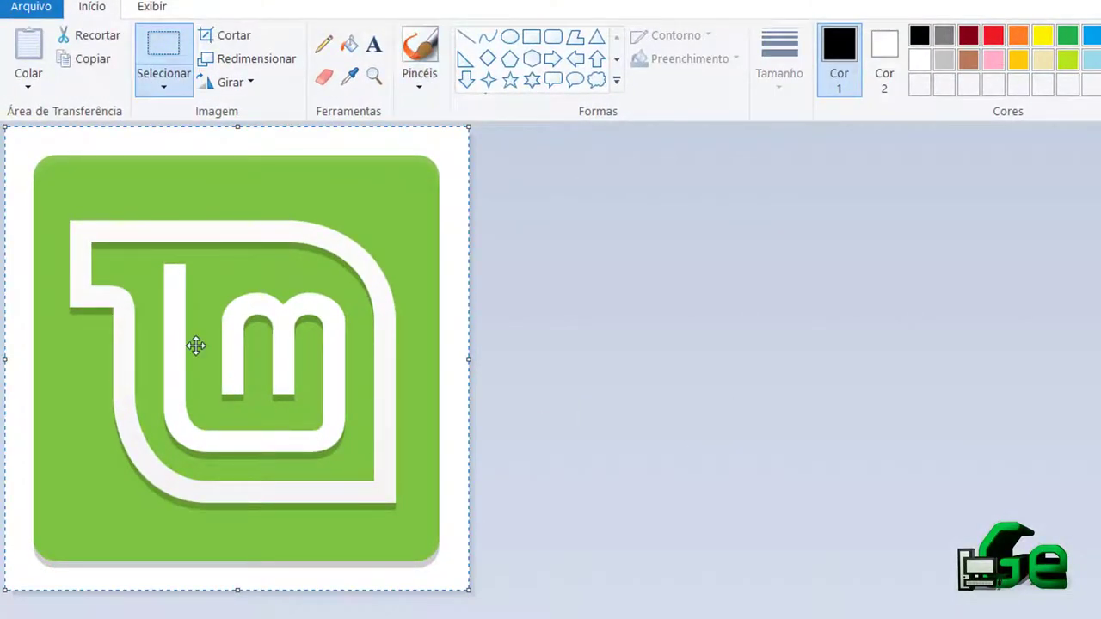
pyautogui.moveTo(194, 344); pyautogui.dragTo(167, 315)
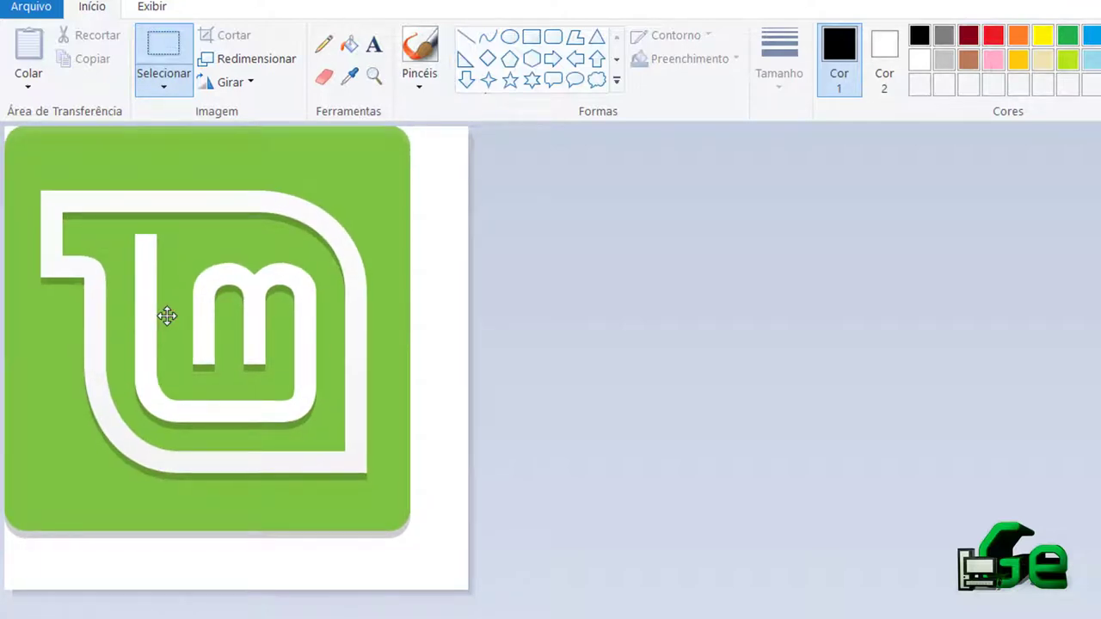
pyautogui.click(567, 548)
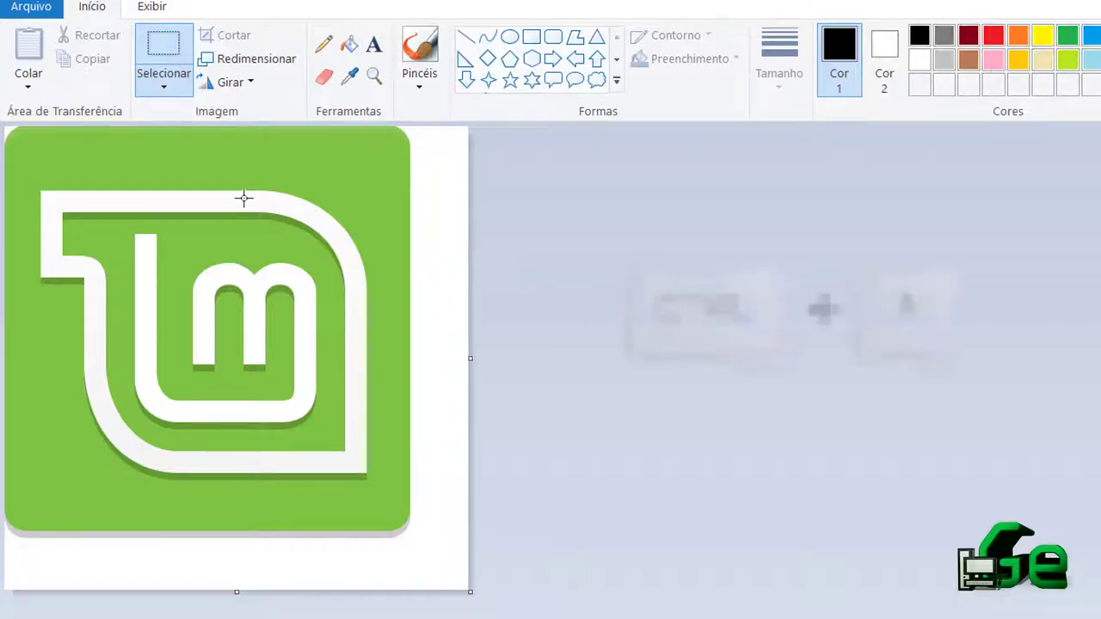
# Select the whole canvas with a rectangular selection and with Select All, and clear the selection.
pyautogui.click(153, 47)
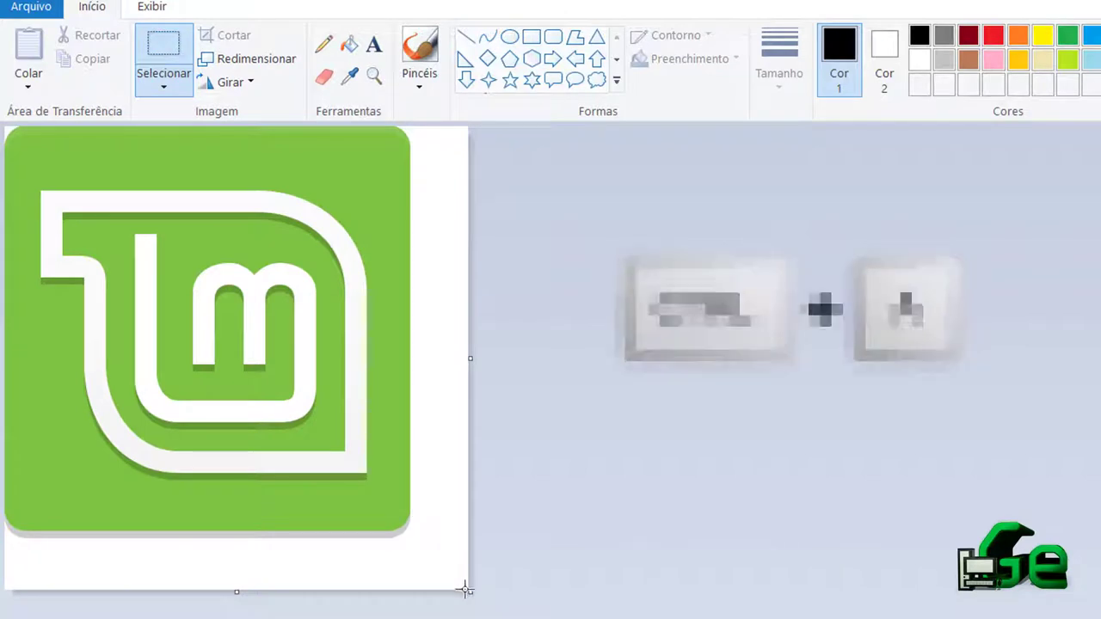
pyautogui.moveTo(466, 588); pyautogui.dragTo(383, 522)
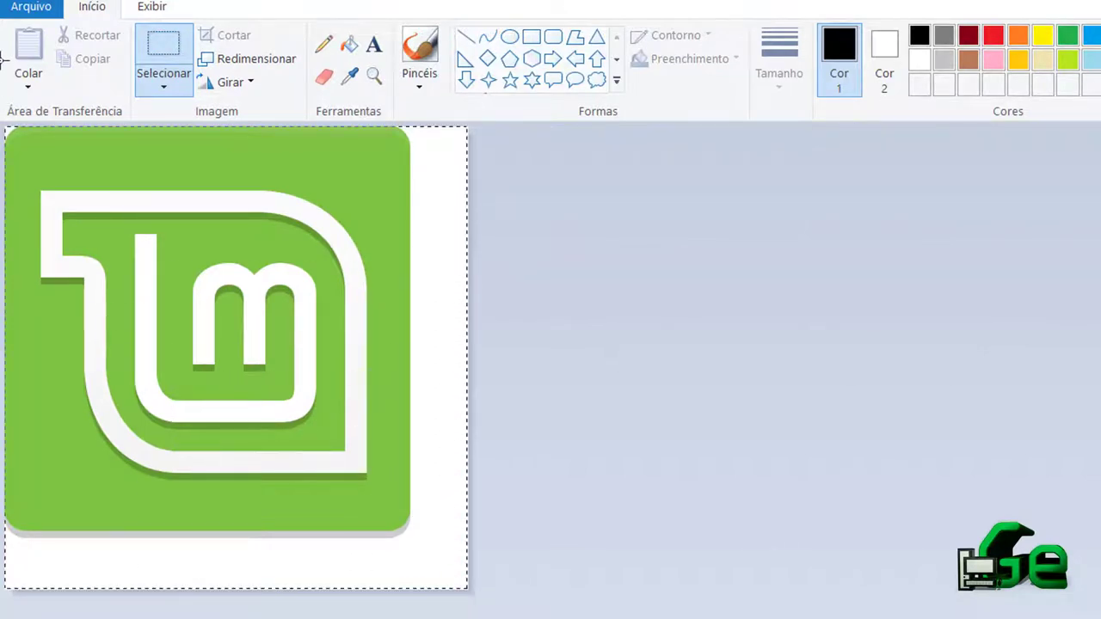
pyautogui.hotkey('ctrl', 'a')
pyautogui.click(604, 331)
pyautogui.click(1005, 410)
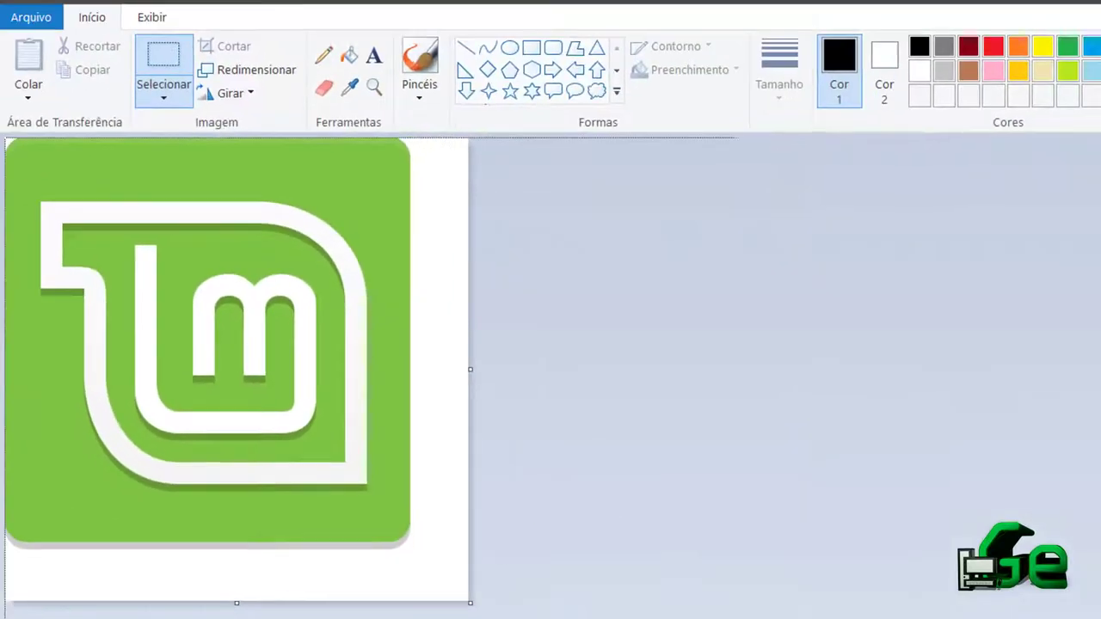
# Enlarge the canvas, and shrink it to 448 × 455 px to trim the white margins around the green logo.
pyautogui.moveTo(734, 618); pyautogui.dragTo(793, 596)
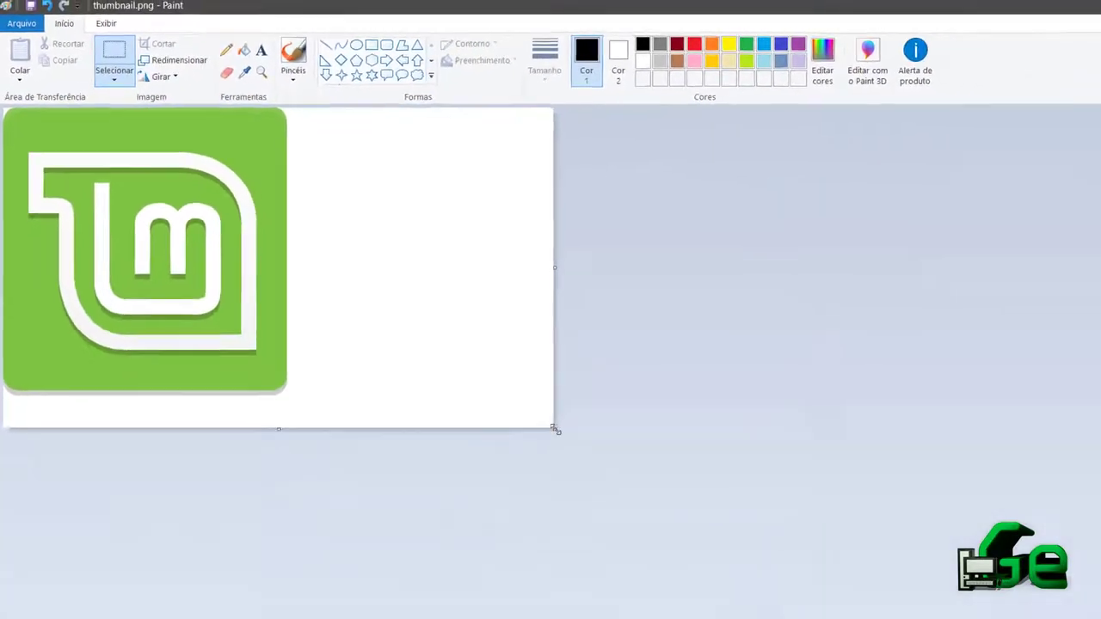
pyautogui.moveTo(793, 597); pyautogui.dragTo(679, 618)
pyautogui.moveTo(430, 444); pyautogui.dragTo(262, 363)
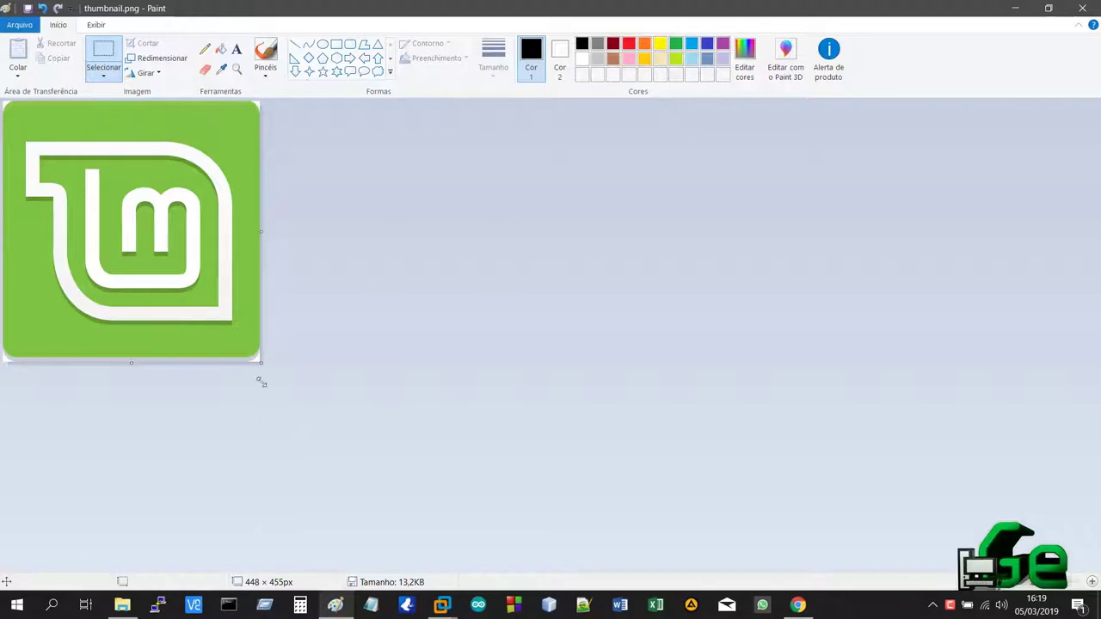
# Draw a rectangular selection of about 395 × 349 px around the white logo outline, and clear it.
pyautogui.click(102, 51)
pyautogui.moveTo(16, 134); pyautogui.dragTo(243, 331)
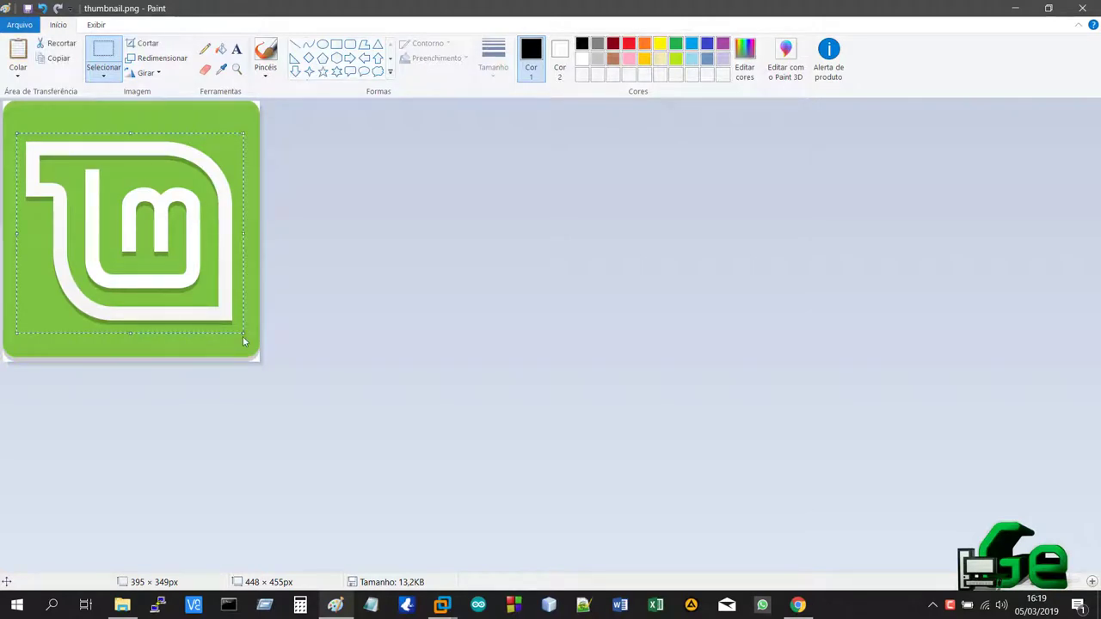
pyautogui.click(293, 157)
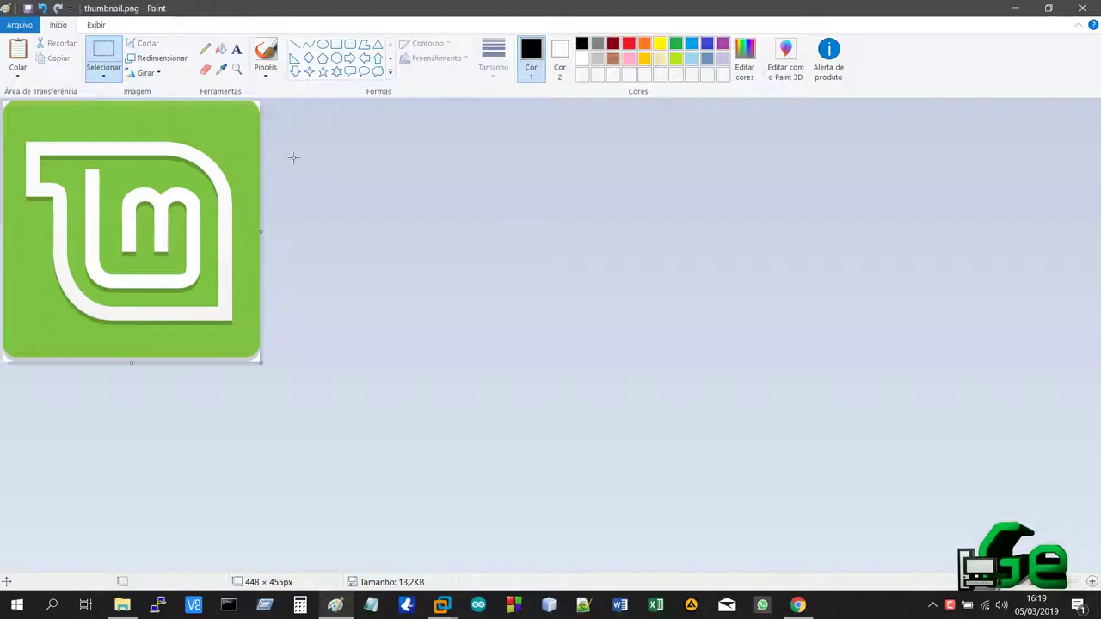
# Replace the whole picture with the copied logo section, placed slightly inward from the canvas corner, and trim the canvas to 433 × 401 px.
pyautogui.hotkey('ctrl', 'a')
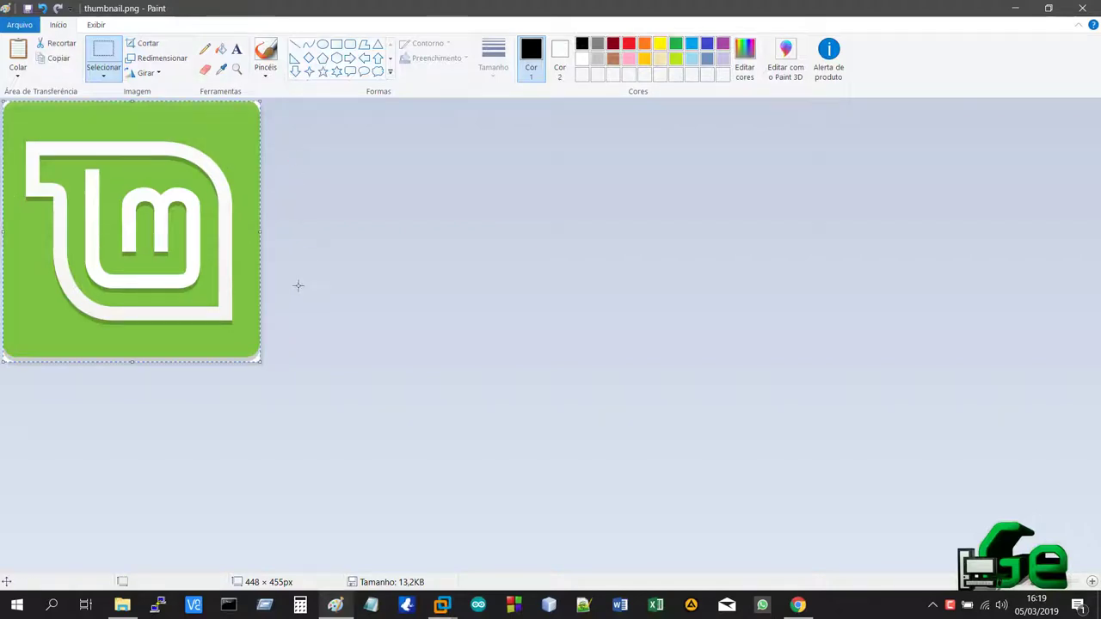
pyautogui.press('Delete')
pyautogui.hotkey('ctrl', 'v')
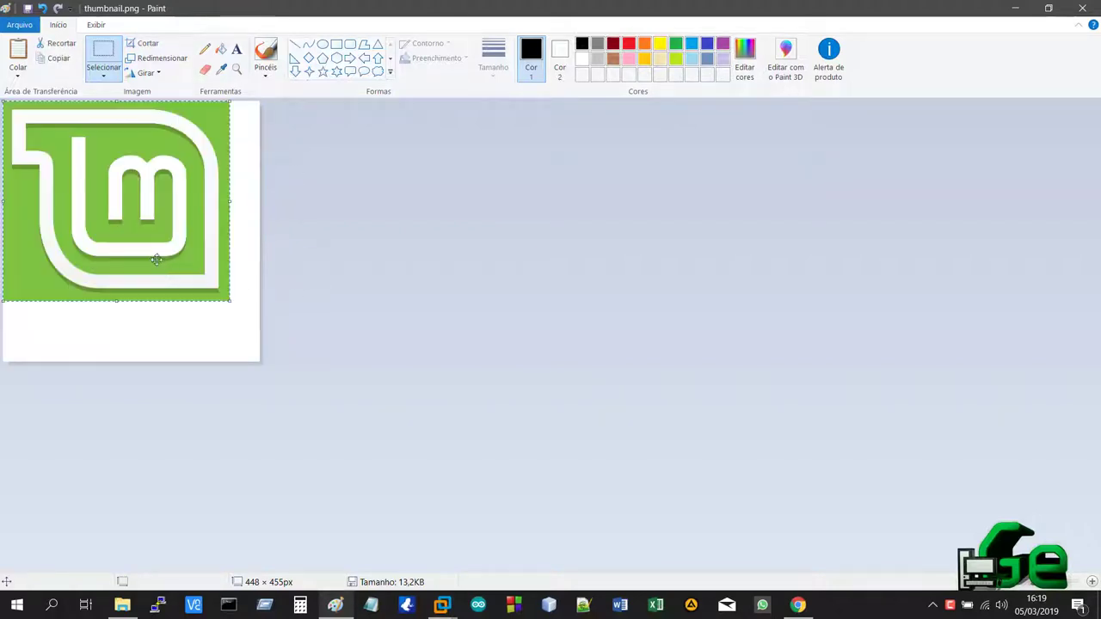
pyautogui.moveTo(126, 221); pyautogui.dragTo(144, 246)
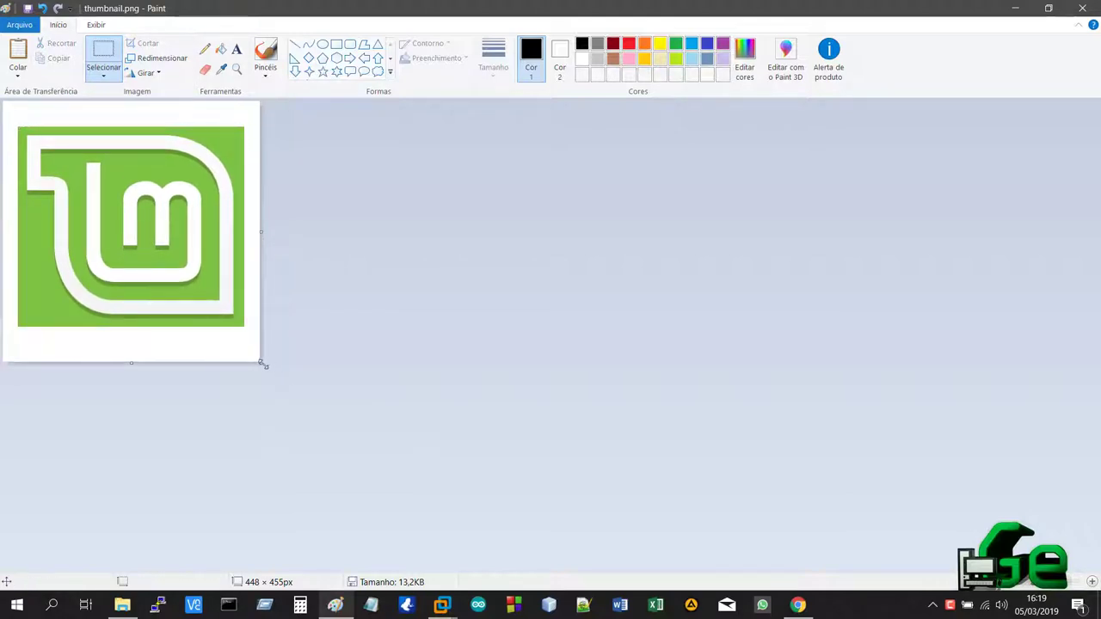
pyautogui.moveTo(263, 363); pyautogui.dragTo(252, 331)
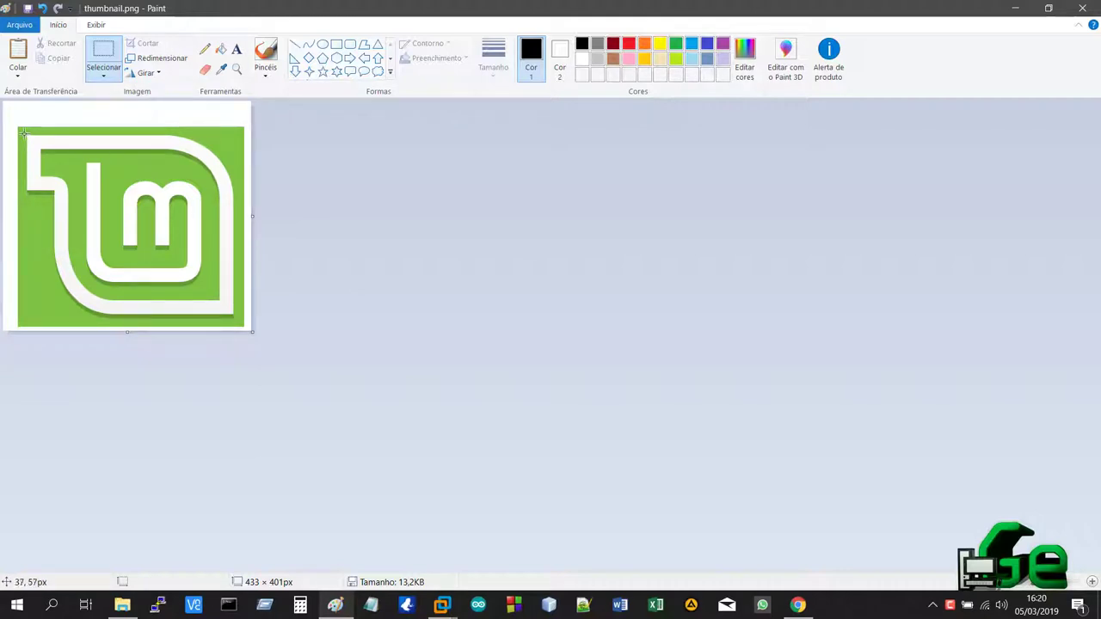
# Copy a rectangular selection of about 295 × 243 px covering the upper-left part of the logo, and clear the selection.
pyautogui.moveTo(24, 134); pyautogui.dragTo(194, 273)
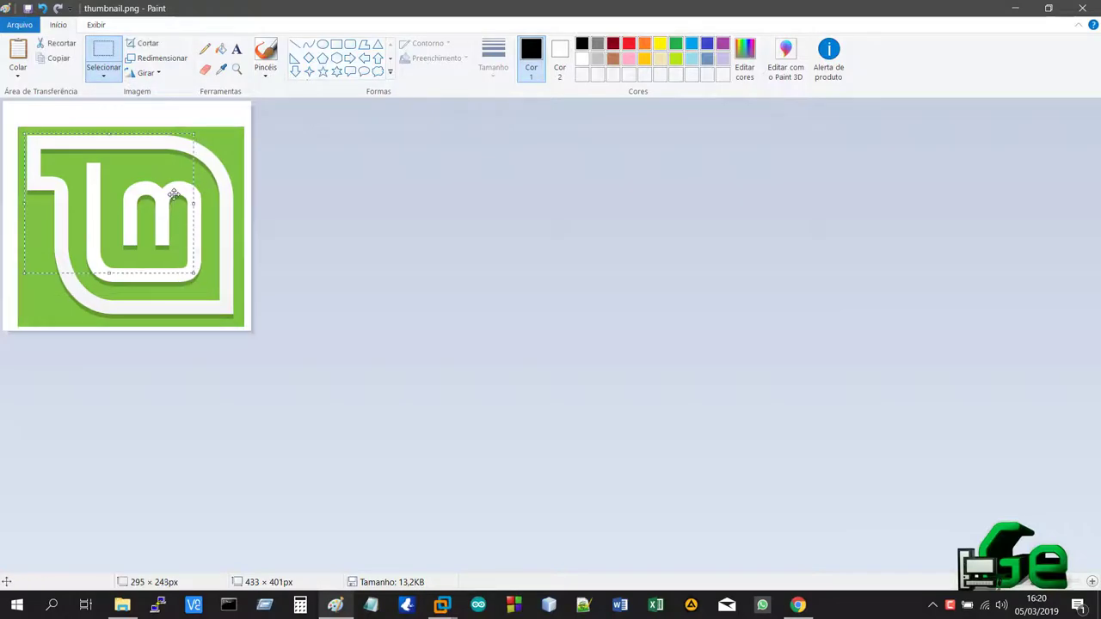
pyautogui.rightClick(145, 202)
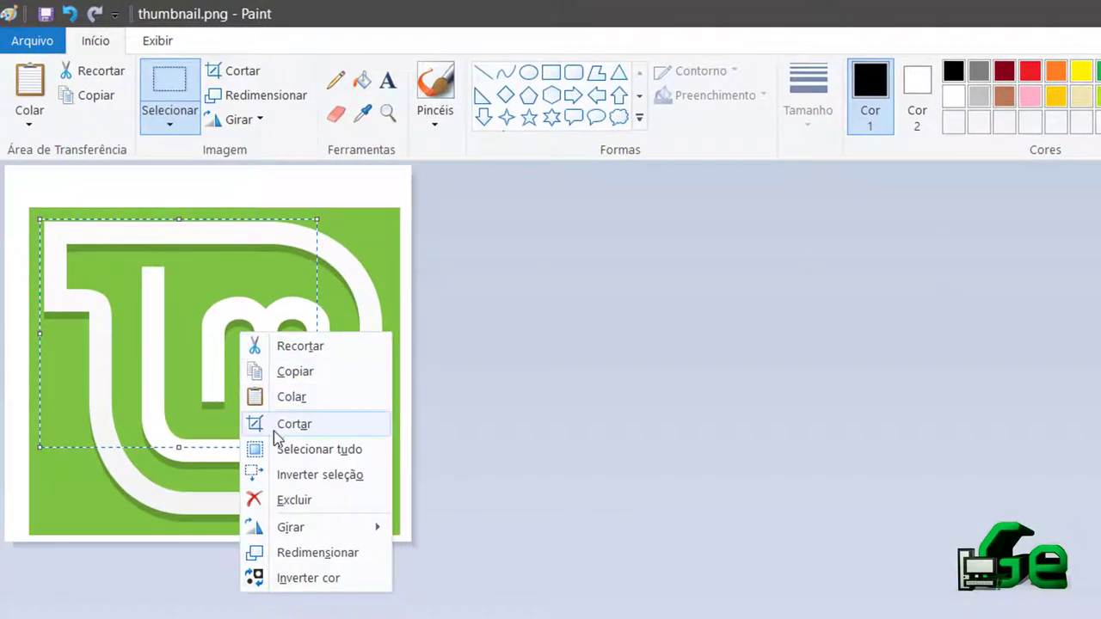
pyautogui.click(275, 371)
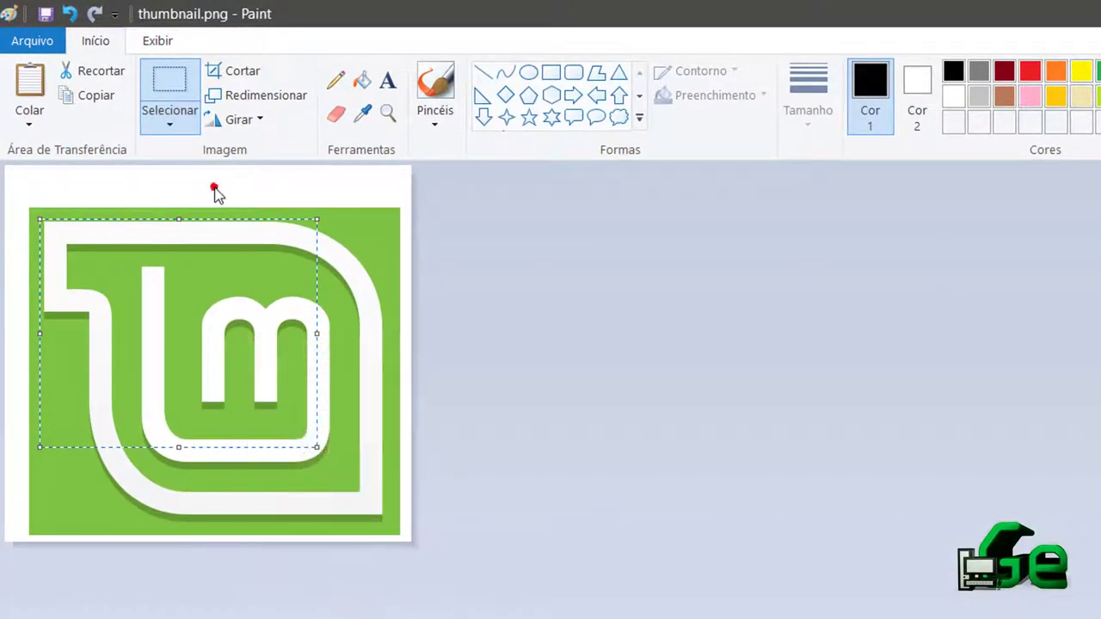
pyautogui.click(162, 86)
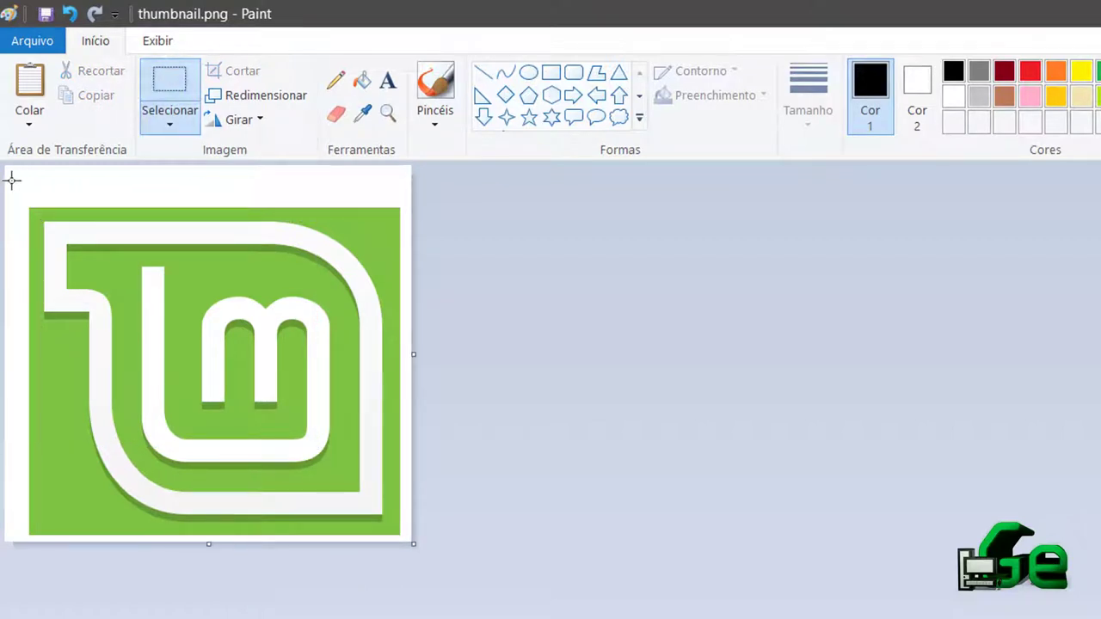
# Delete everything on the canvas, paste the copied logo part into the upper-left corner, and clear the selection.
pyautogui.moveTo(12, 180); pyautogui.dragTo(415, 544)
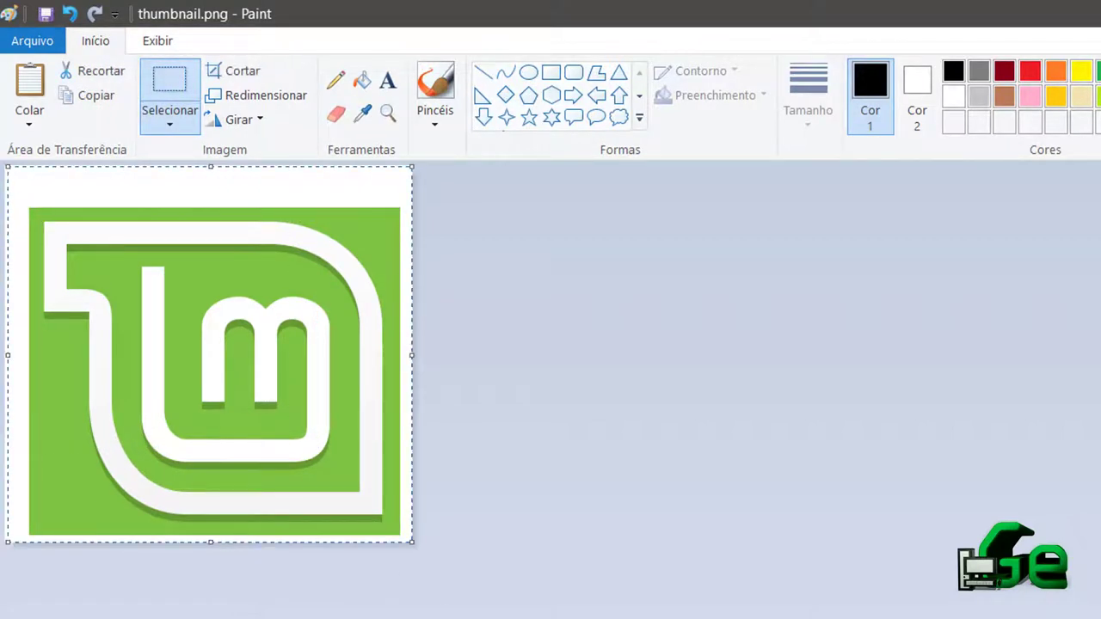
pyautogui.rightClick(239, 333)
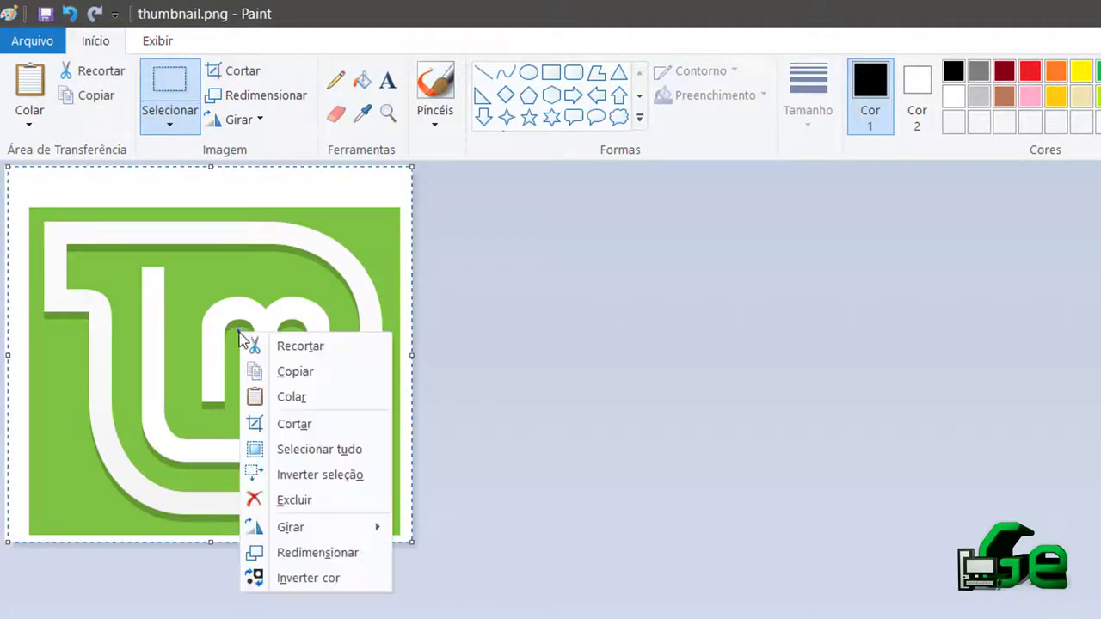
pyautogui.click(294, 499)
pyautogui.rightClick(137, 278)
pyautogui.click(168, 342)
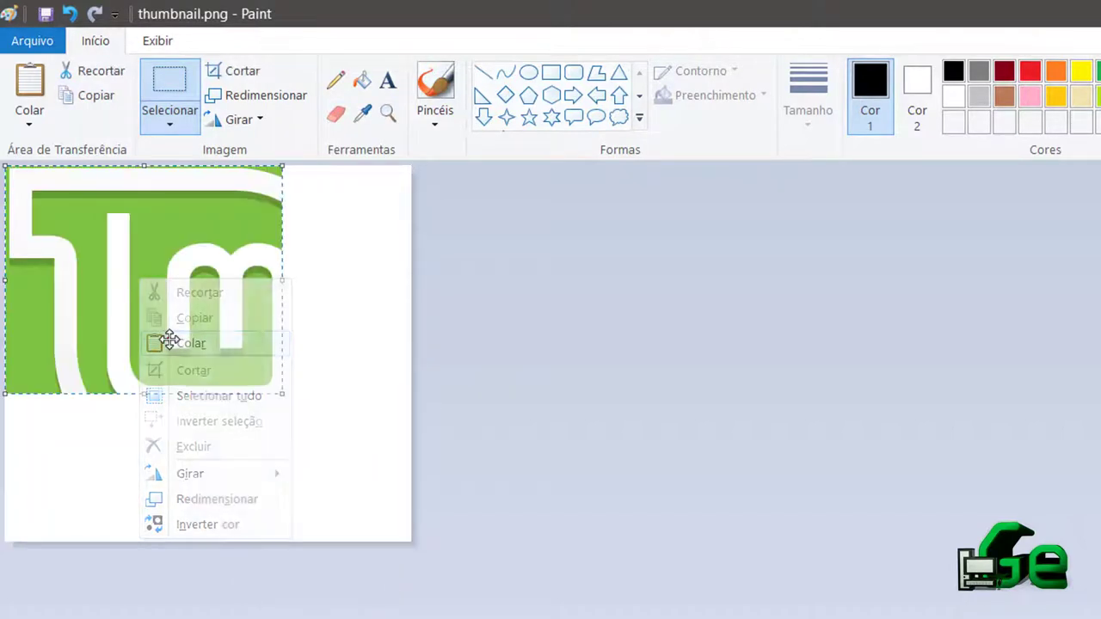
pyautogui.click(335, 371)
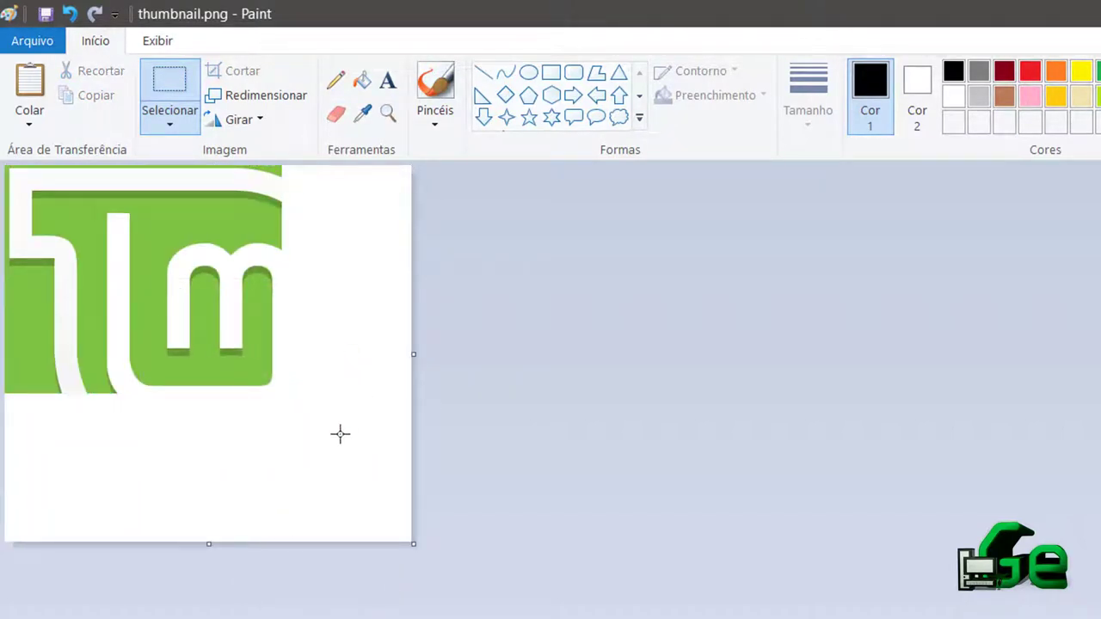
pyautogui.moveTo(6, 167); pyautogui.dragTo(340, 434)
pyautogui.click(386, 297)
# Switch to Chrome and open google.com.br in a new tab.
pyautogui.moveTo(798, 604)
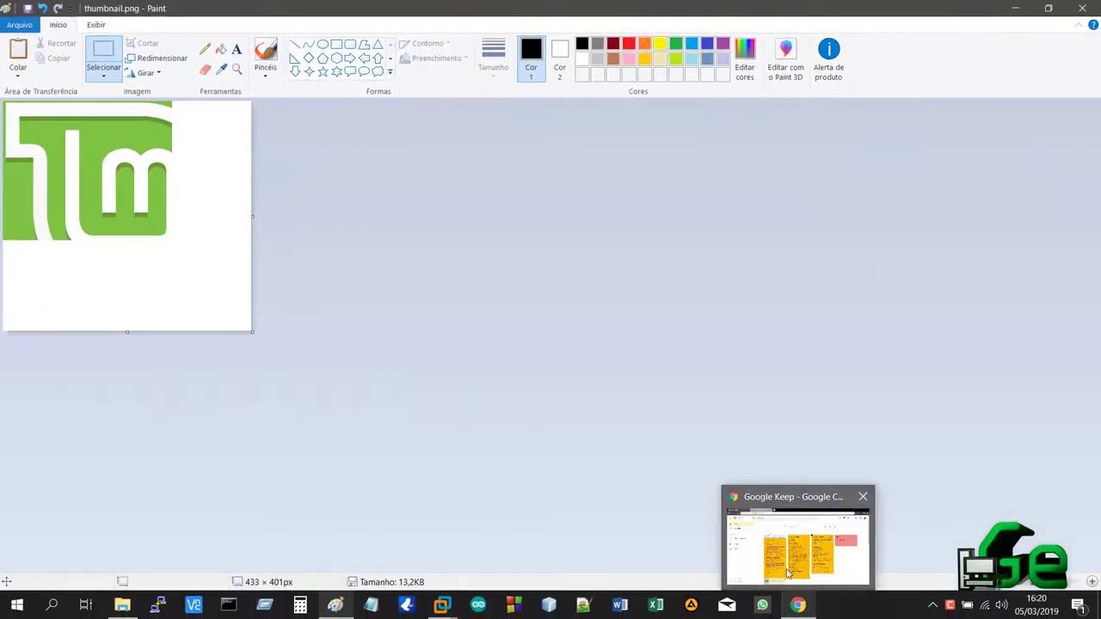
pyautogui.click(788, 574)
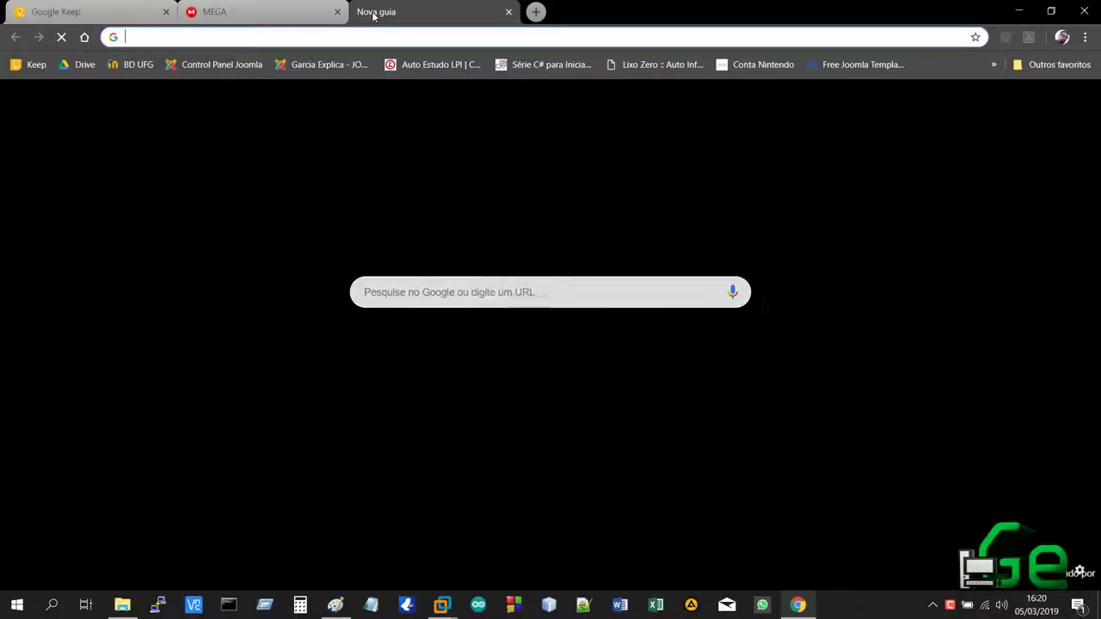
pyautogui.write('google.com.br')
pyautogui.press('Return')
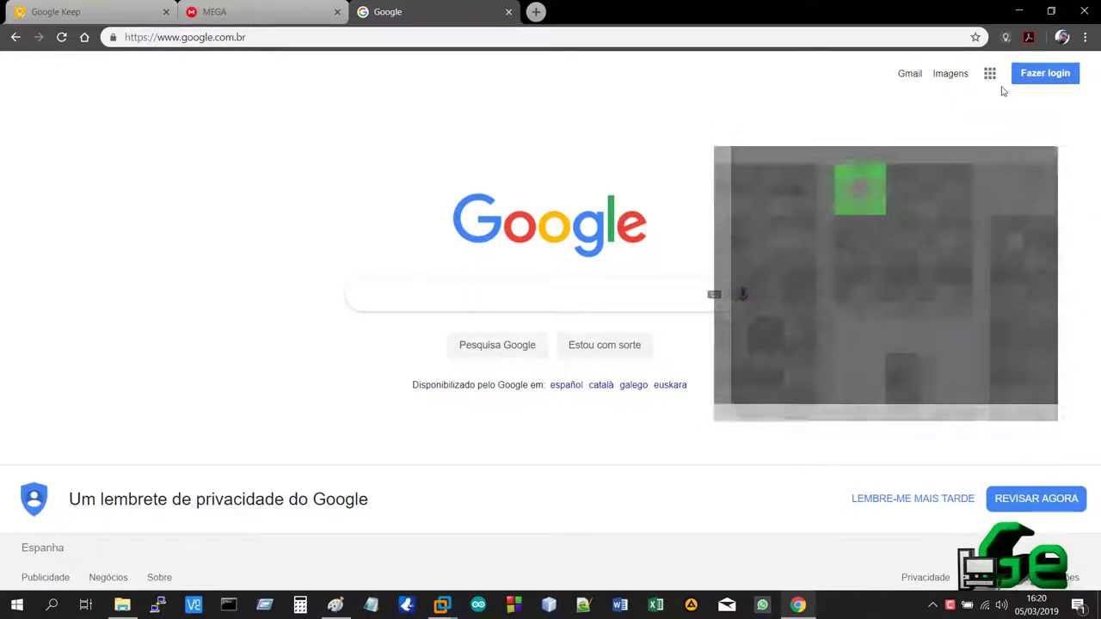
# Return to Paint and paste the screen capture of the Google home page over the picture.
pyautogui.click(1018, 12)
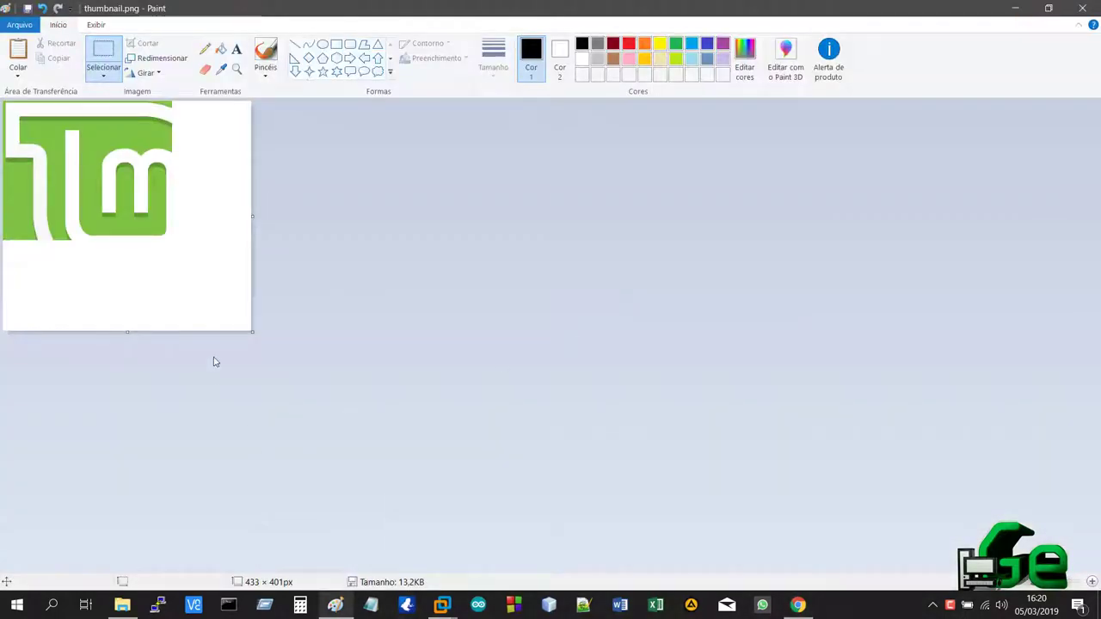
pyautogui.hotkey('ctrl', 'v')
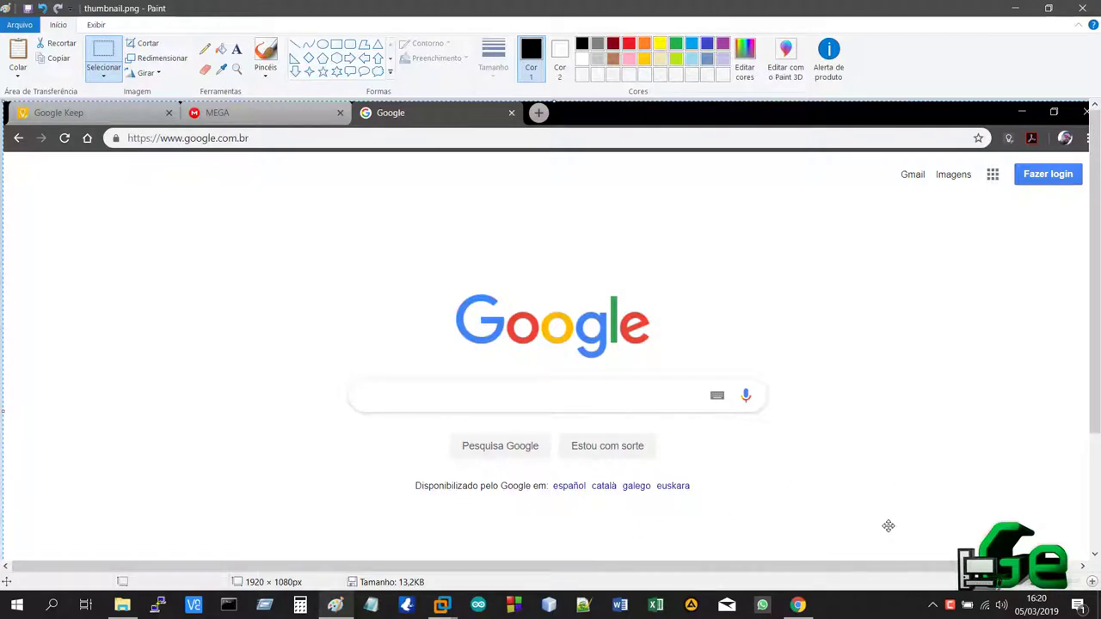
pyautogui.click(237, 68)
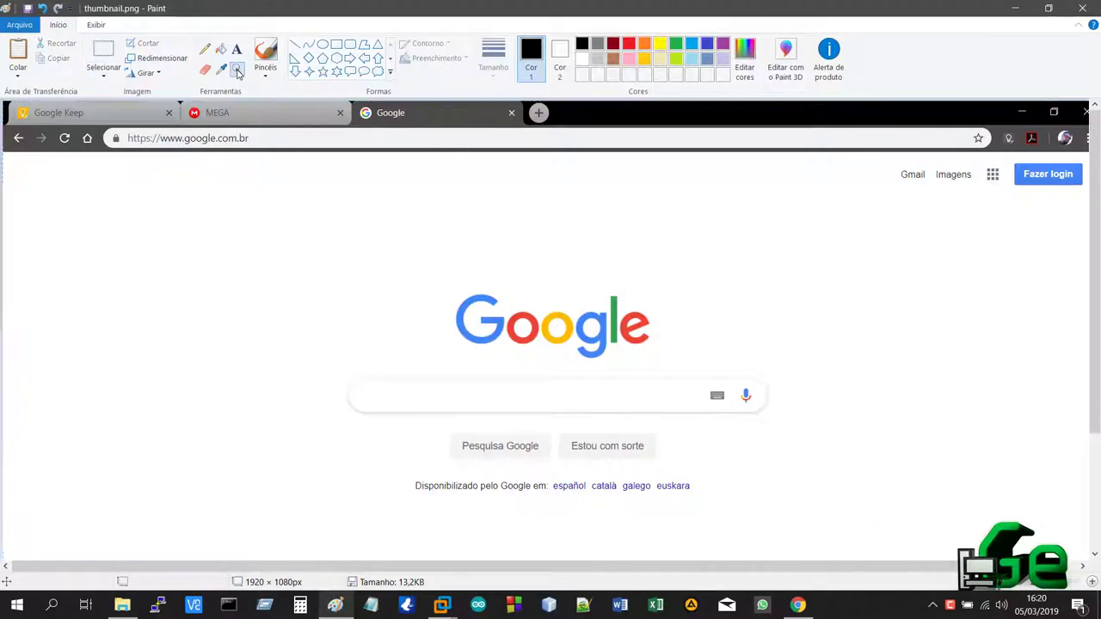
pyautogui.rightClick(344, 274)
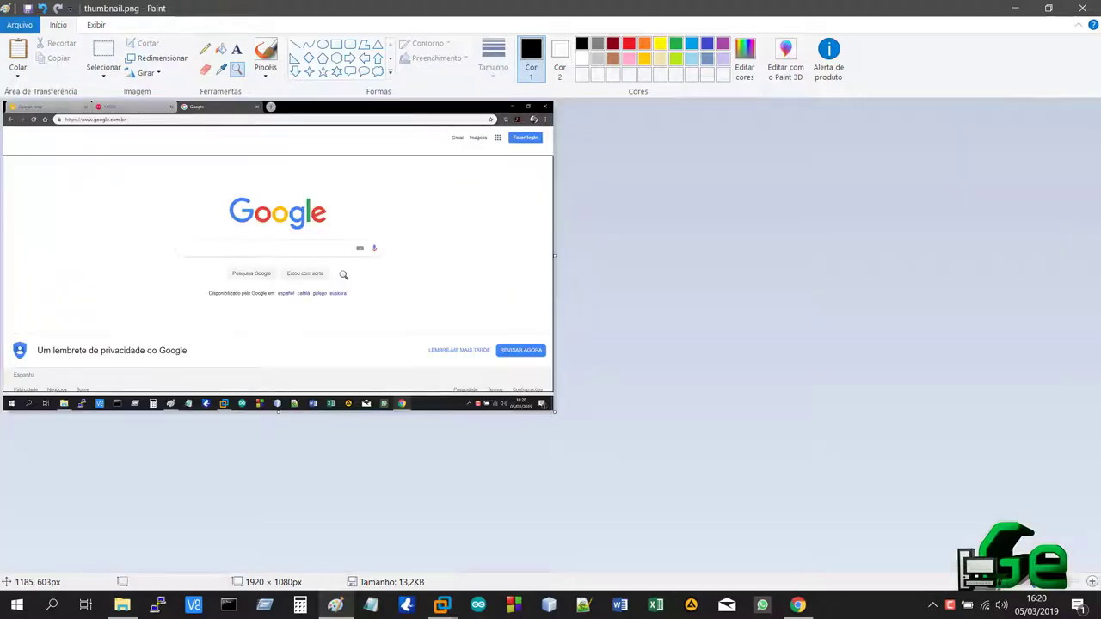
pyautogui.rightClick(344, 275)
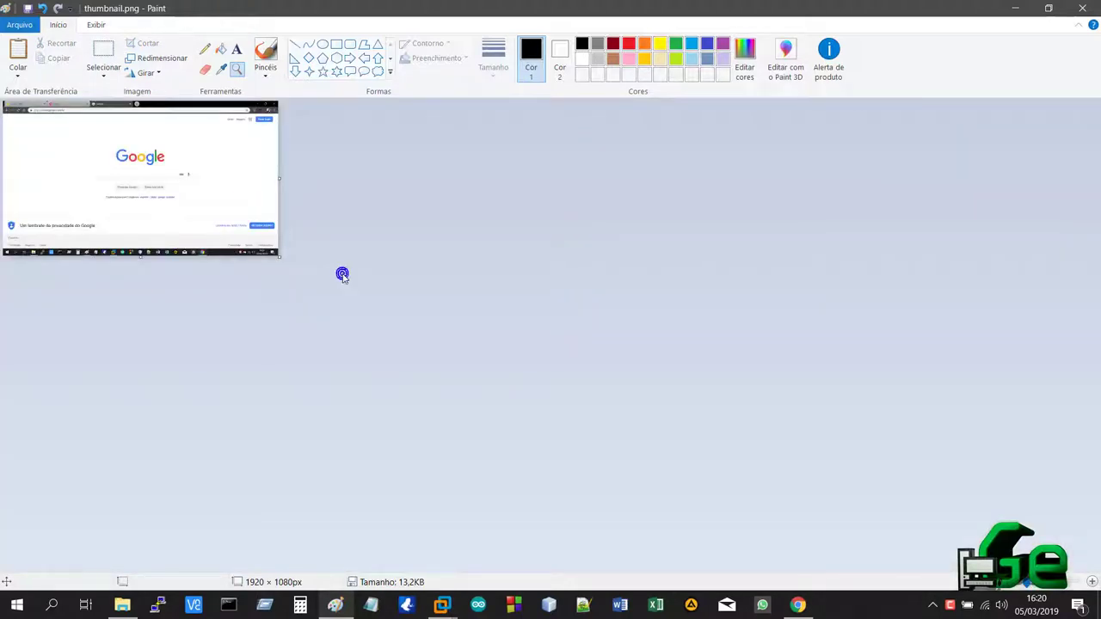
# Move the whole capture until the Google logo sits in the canvas's upper-left corner, and trim the canvas to 760 × 382 px around the search area.
pyautogui.click(237, 68)
pyautogui.click(241, 179)
pyautogui.click(268, 224)
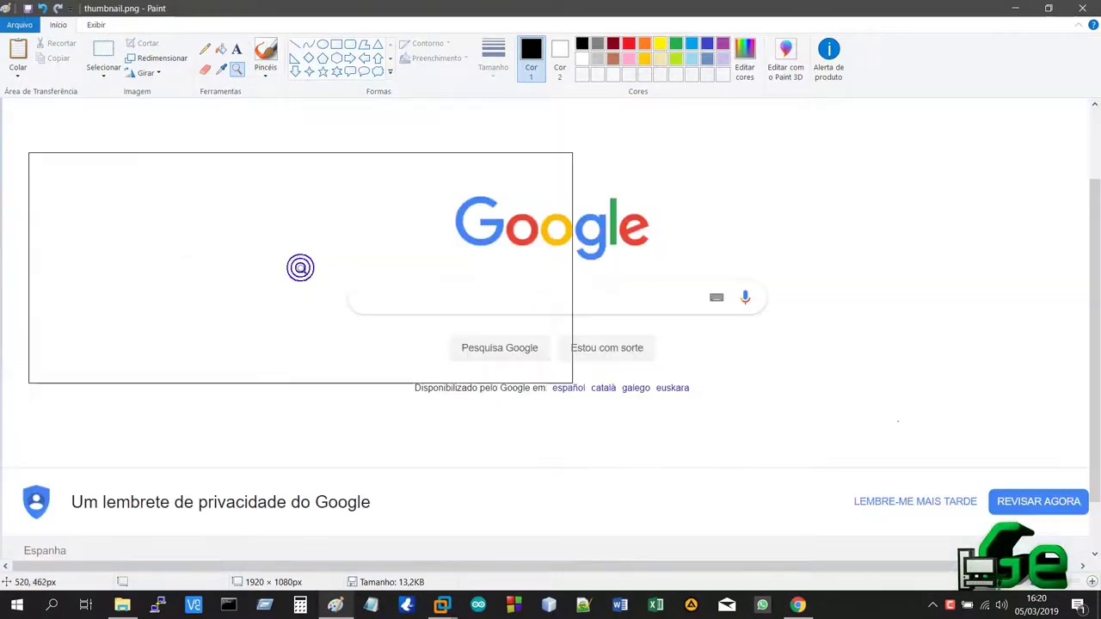
pyautogui.rightClick(300, 267)
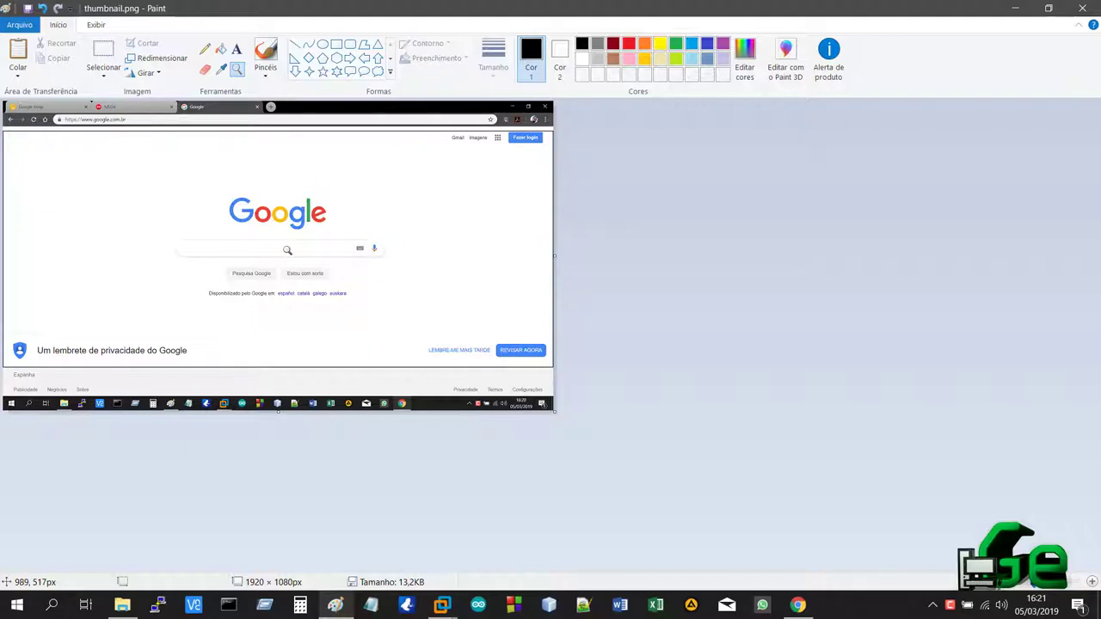
pyautogui.hotkey('ctrl', 'a')
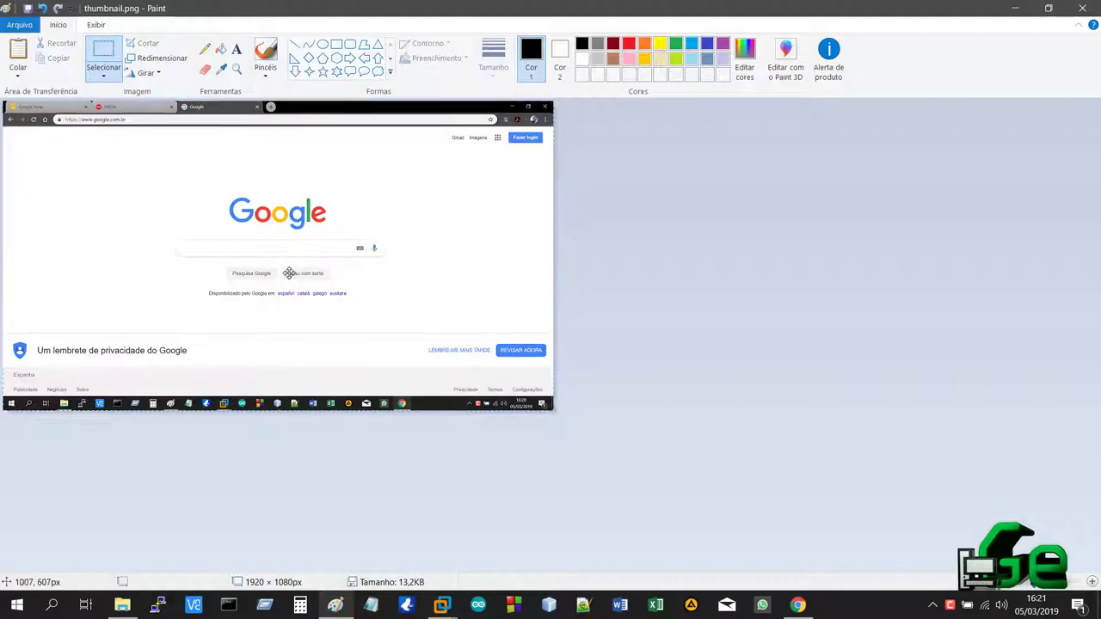
pyautogui.moveTo(290, 274); pyautogui.dragTo(70, 159)
pyautogui.click(638, 299)
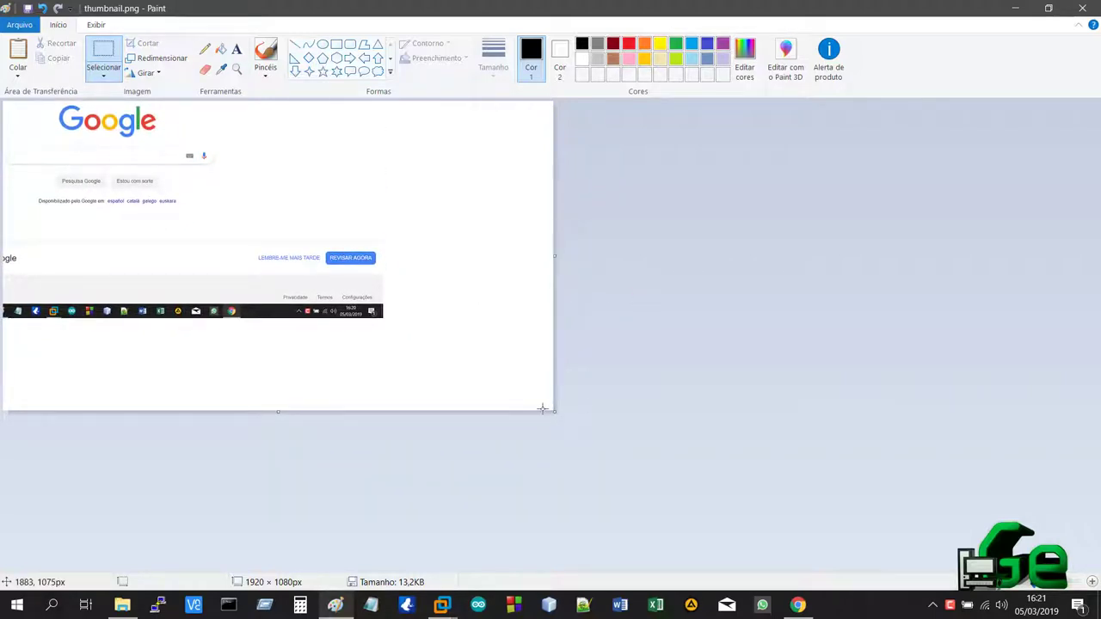
pyautogui.click(627, 362)
pyautogui.moveTo(553, 413); pyautogui.dragTo(224, 213)
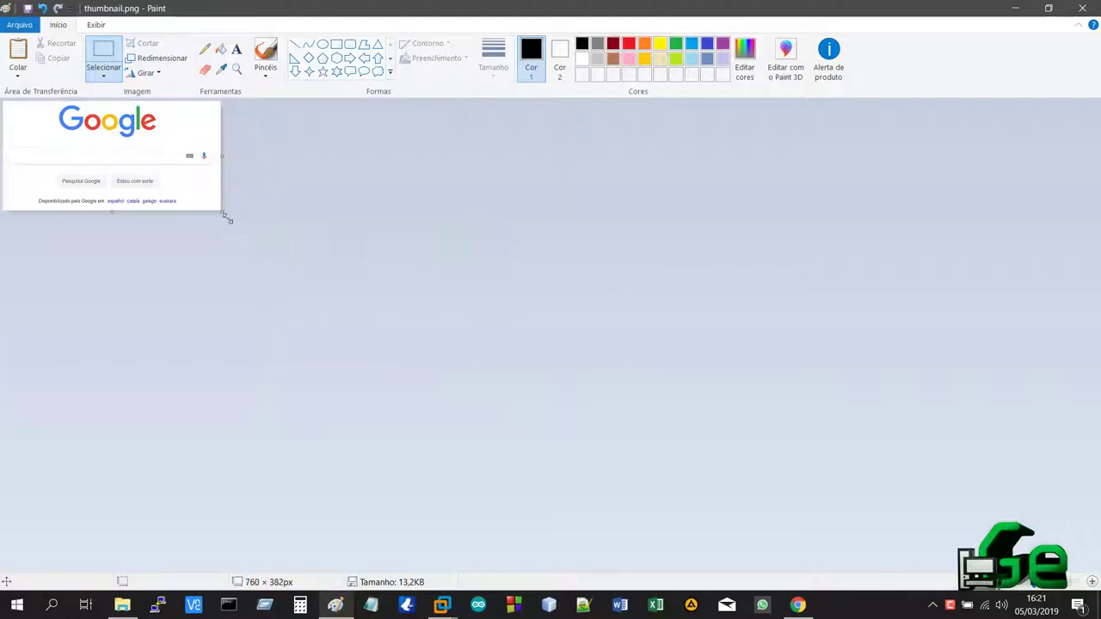
# Add the text "Garcia Explica" with the Text tool at the start of the Google search box in the picture.
pyautogui.click(236, 69)
pyautogui.click(207, 116)
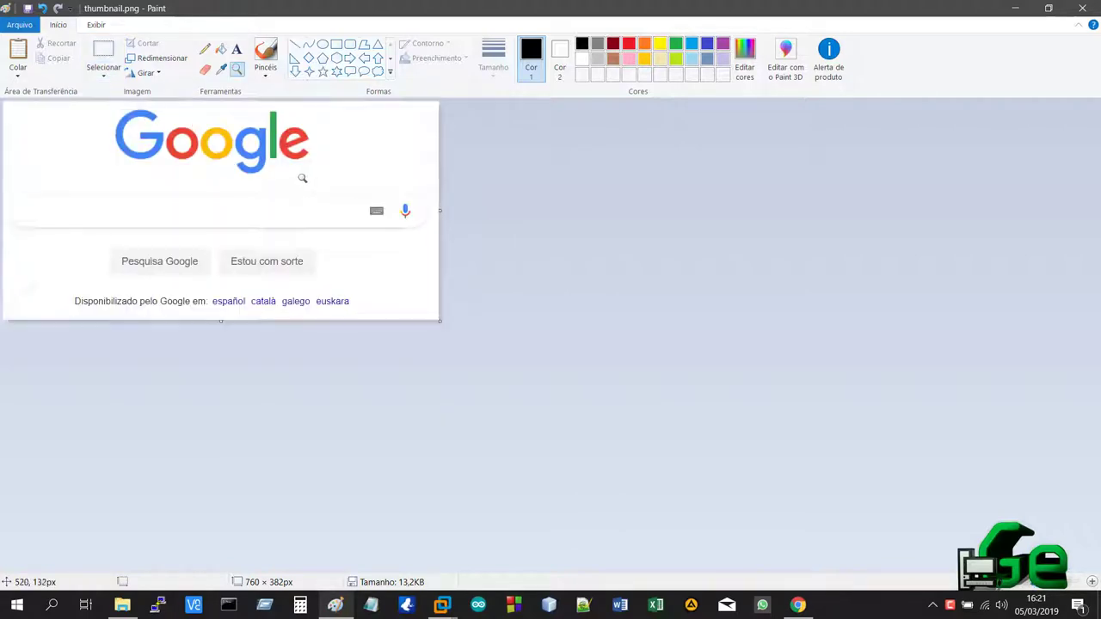
pyautogui.click(303, 177)
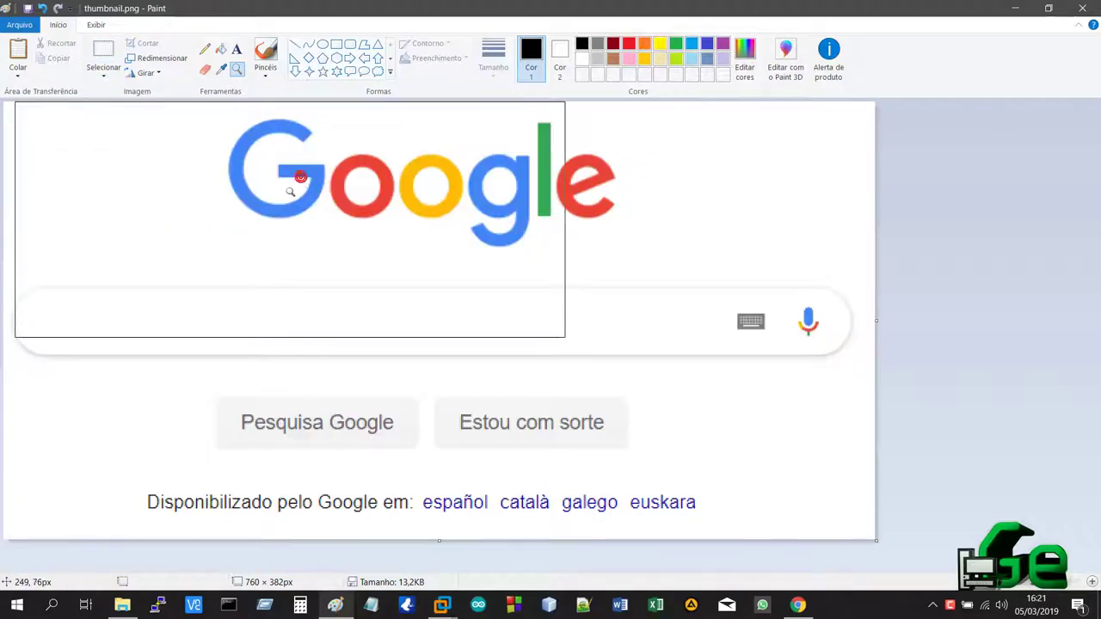
pyautogui.rightClick(249, 164)
pyautogui.click(265, 57)
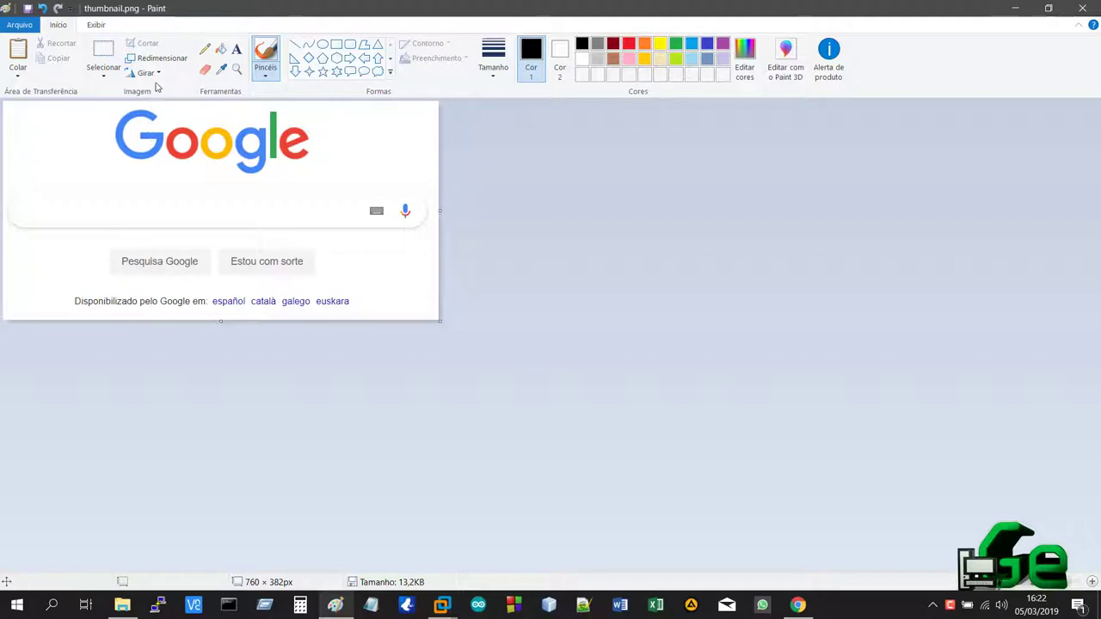
pyautogui.click(235, 51)
pyautogui.click(25, 211)
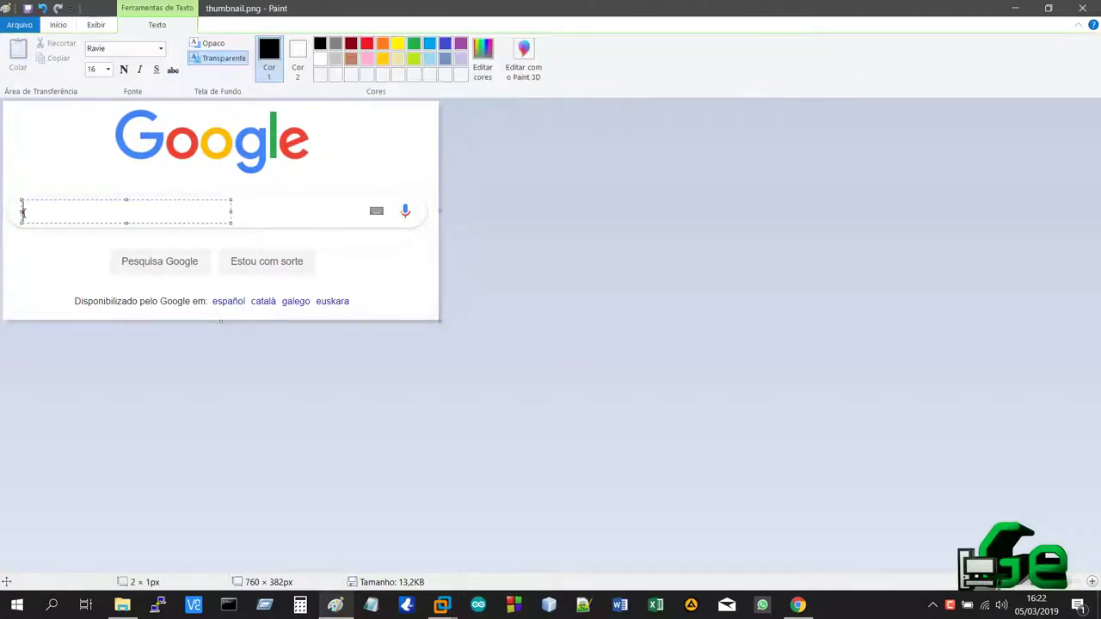
pyautogui.write('b')
pyautogui.press('BackSpace')
pyautogui.write('Garcua')
pyautogui.press('BackSpace')
pyautogui.write('ia Explica')
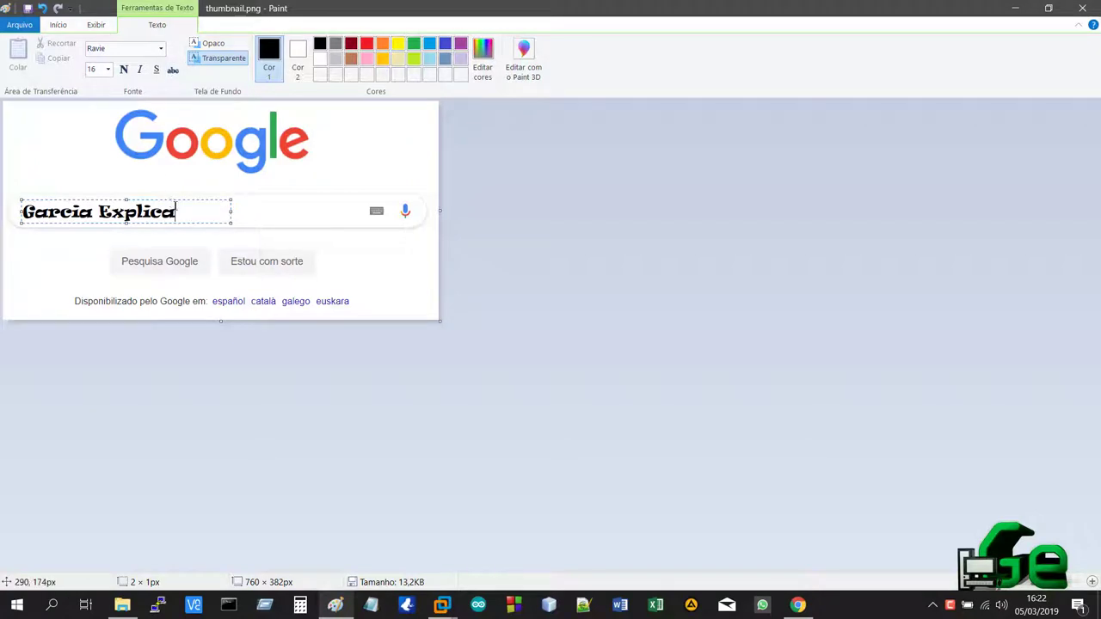
# Change the font of the whole "Garcia Explica" text to OCR A Extended.
pyautogui.moveTo(176, 212); pyautogui.dragTo(22, 212)
pyautogui.click(161, 48)
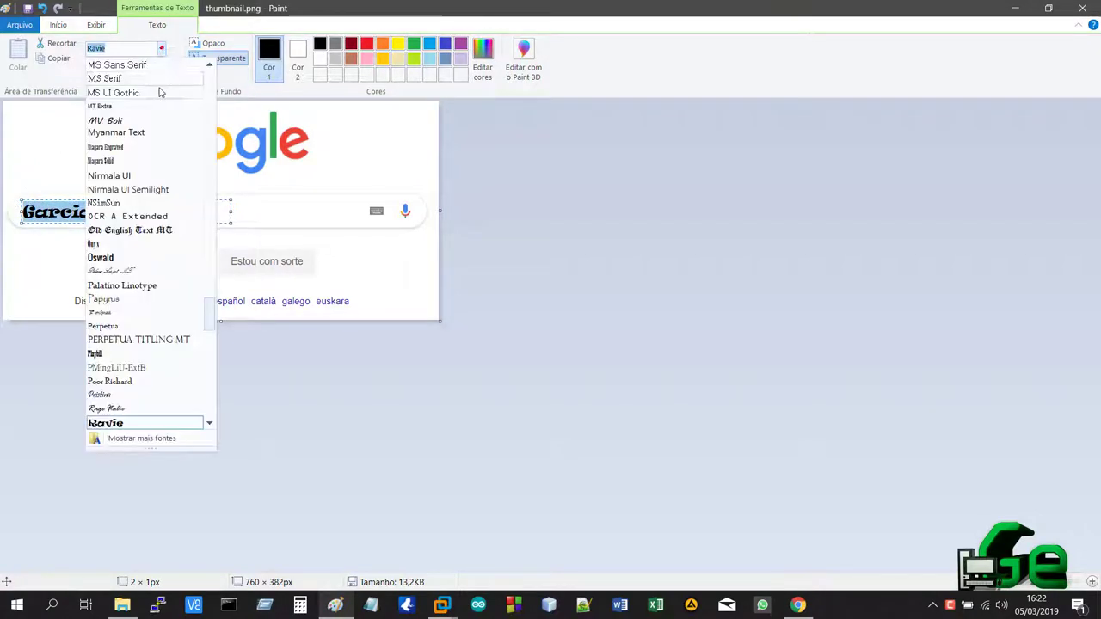
pyautogui.click(153, 216)
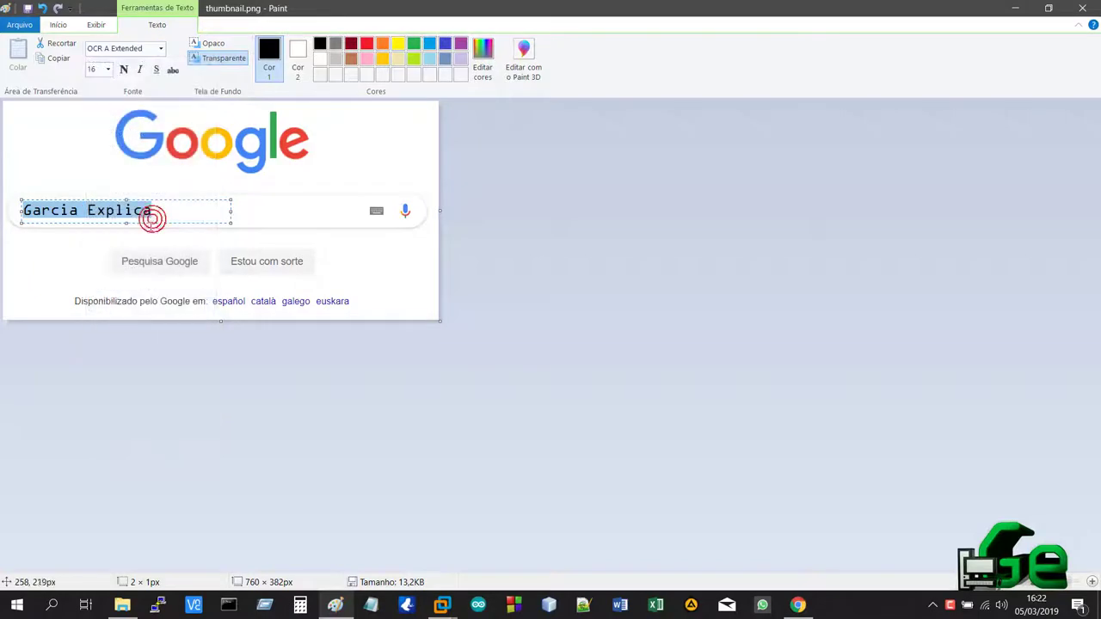
# Change the font of the "Garcia Explica" text to Ravie and fix the text onto the picture.
pyautogui.click(161, 48)
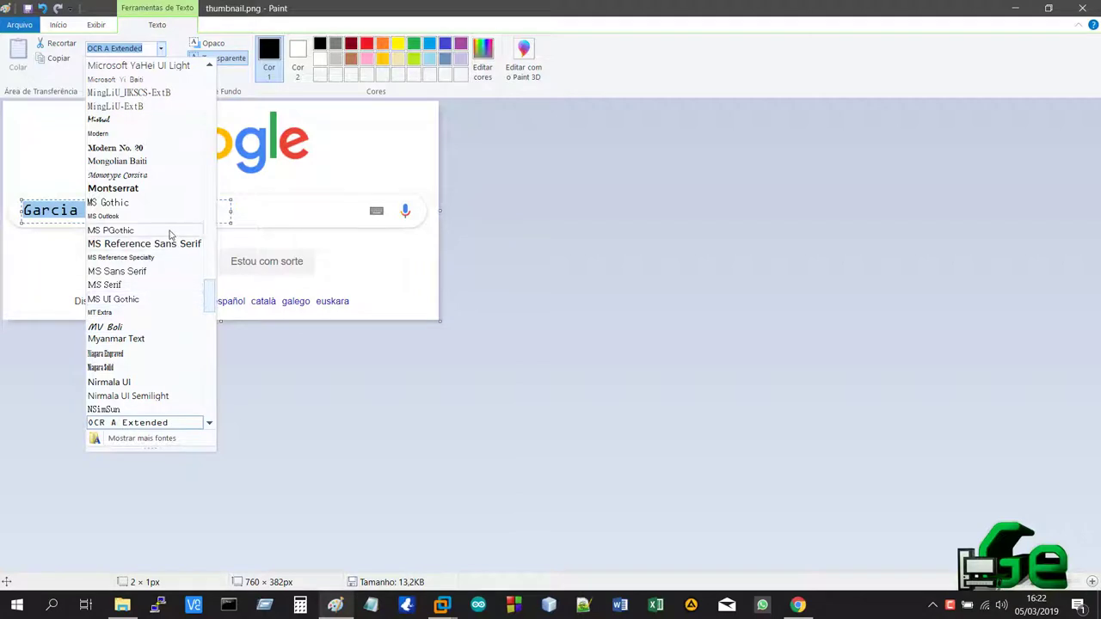
pyautogui.scroll(-5, 169, 245)
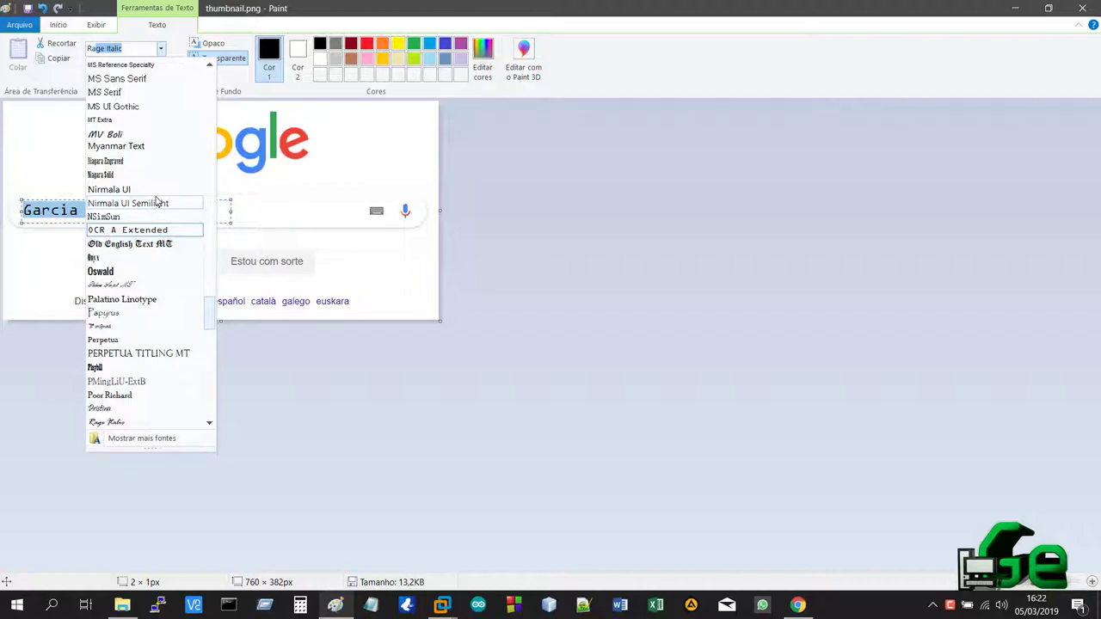
pyautogui.press('Down')
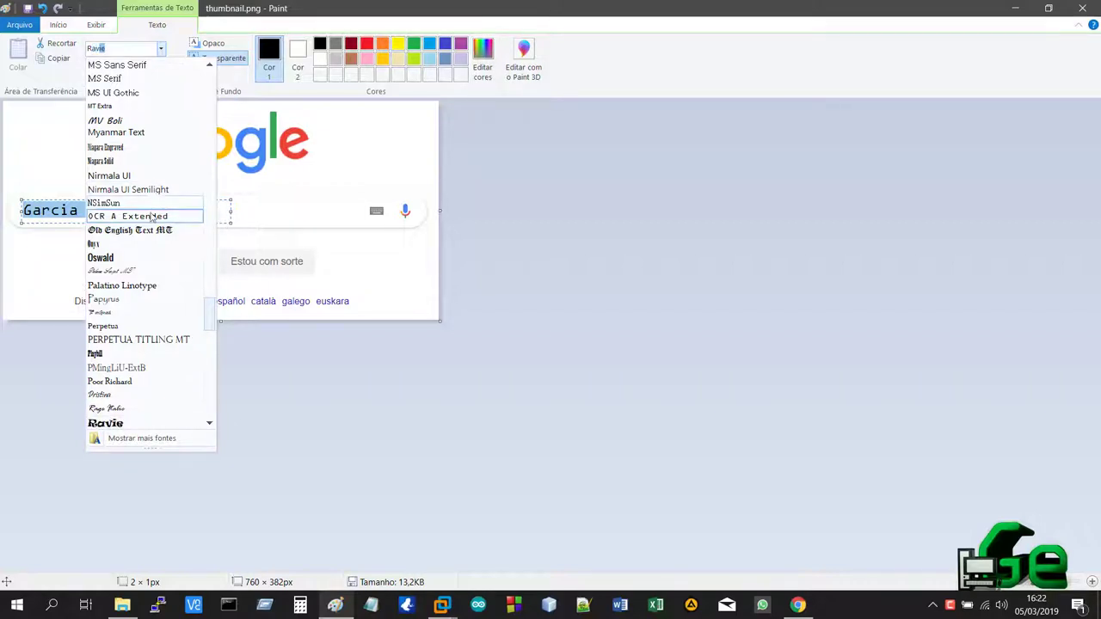
pyautogui.click(129, 422)
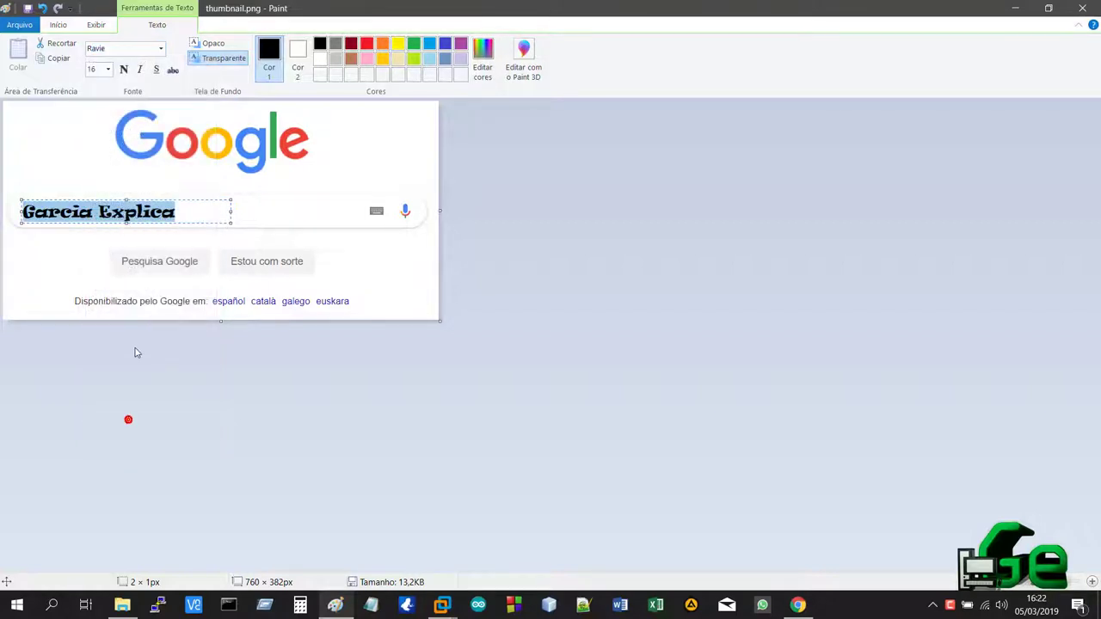
pyautogui.click(191, 216)
pyautogui.hotkey('shift', 'Left')
pyautogui.hotkey('shift', 'Left')
pyautogui.hotkey('shift', 'Left')
pyautogui.hotkey('shift', 'Left')
pyautogui.hotkey('shift', 'Left')
pyautogui.hotkey('shift', 'Left')
pyautogui.hotkey('shift', 'Left')
pyautogui.hotkey('shift', 'Left')
pyautogui.hotkey('shift', 'Left')
pyautogui.hotkey('shift', 'Left')
pyautogui.hotkey('shift', 'Left')
pyautogui.hotkey('shift', 'Left')
pyautogui.hotkey('shift', 'Left')
pyautogui.hotkey('shift', 'Left')
pyautogui.click(28, 215)
pyautogui.click(47, 268)
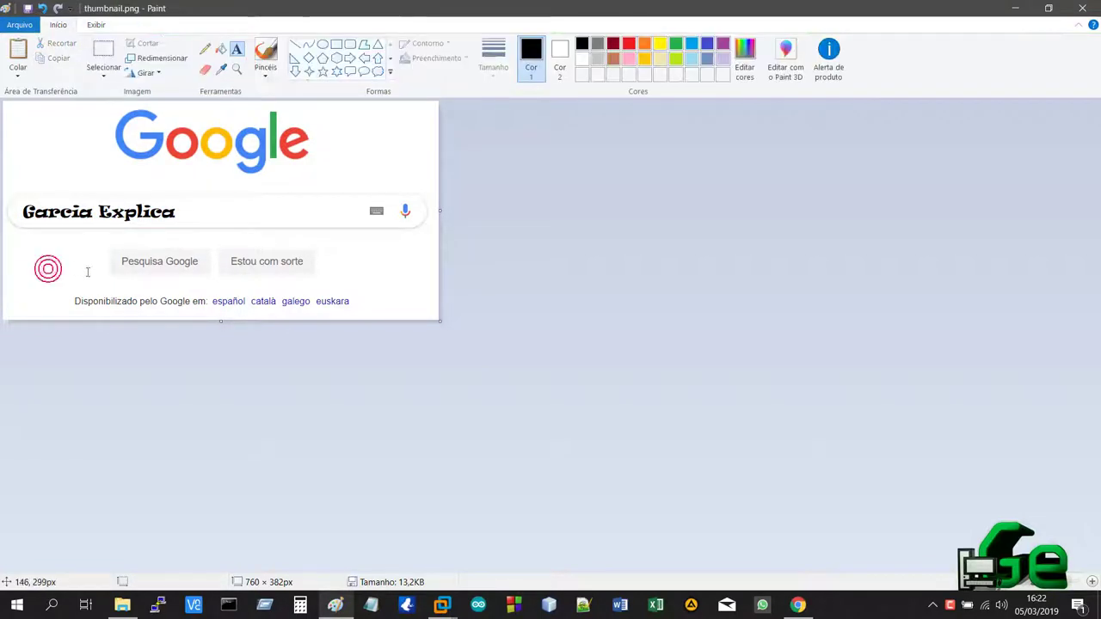
# Erase the "Pesquisa Google" and "Estou com sorte" labels from the two grey buttons using rectangular selections.
pyautogui.click(238, 69)
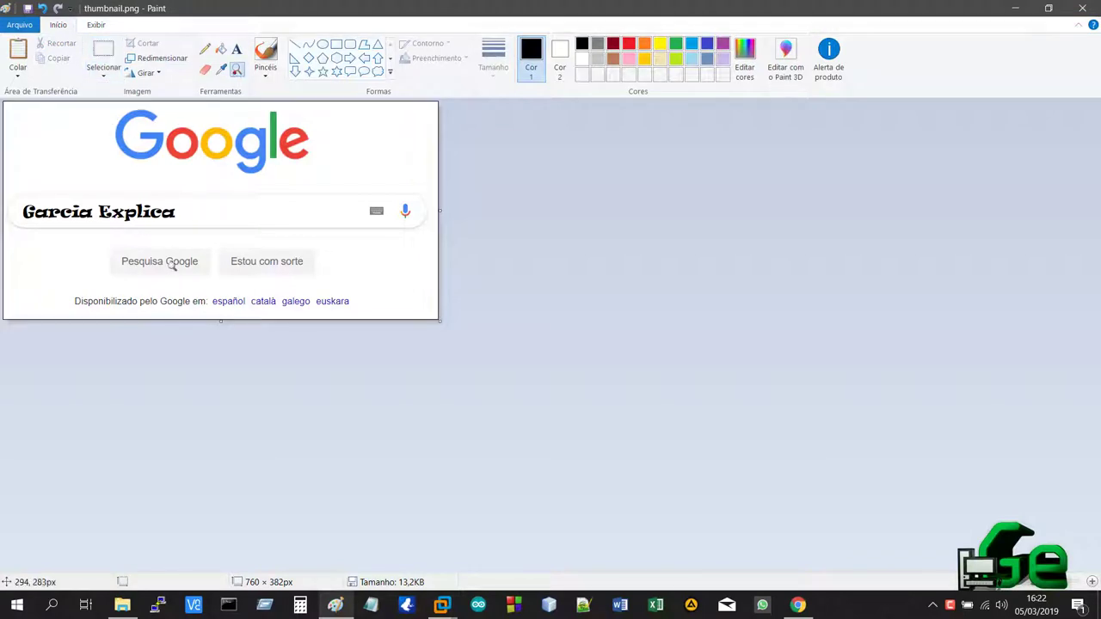
pyautogui.click(171, 267)
pyautogui.click(103, 47)
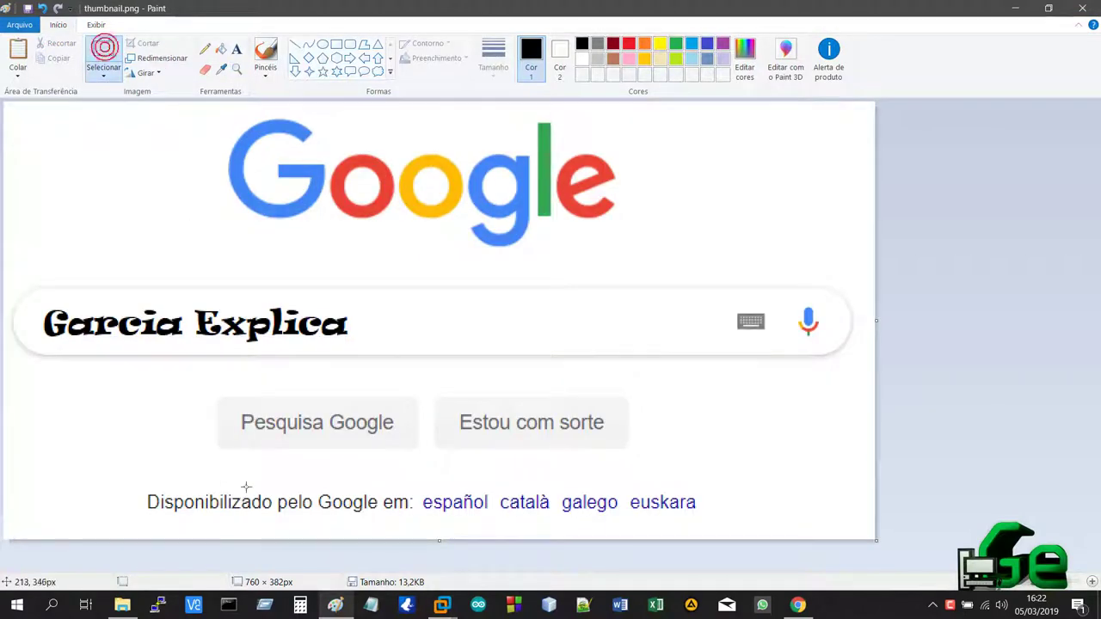
pyautogui.moveTo(240, 410)
pyautogui.mouseDown()
pyautogui.moveTo(243, 427)
pyautogui.moveTo(398, 438)
pyautogui.mouseUp()
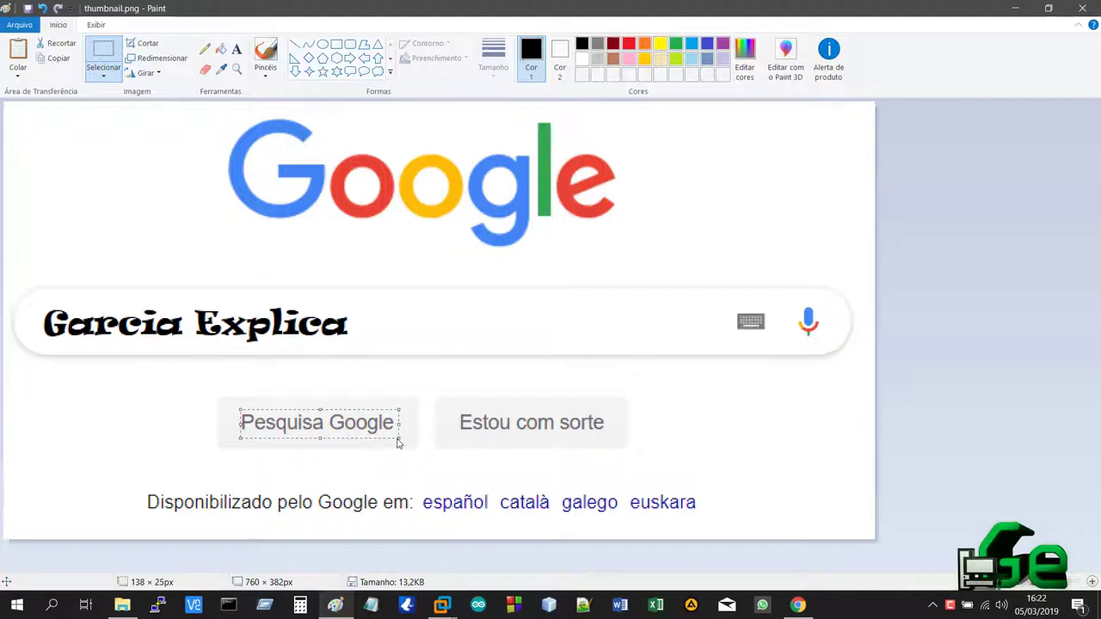
pyautogui.press('Delete')
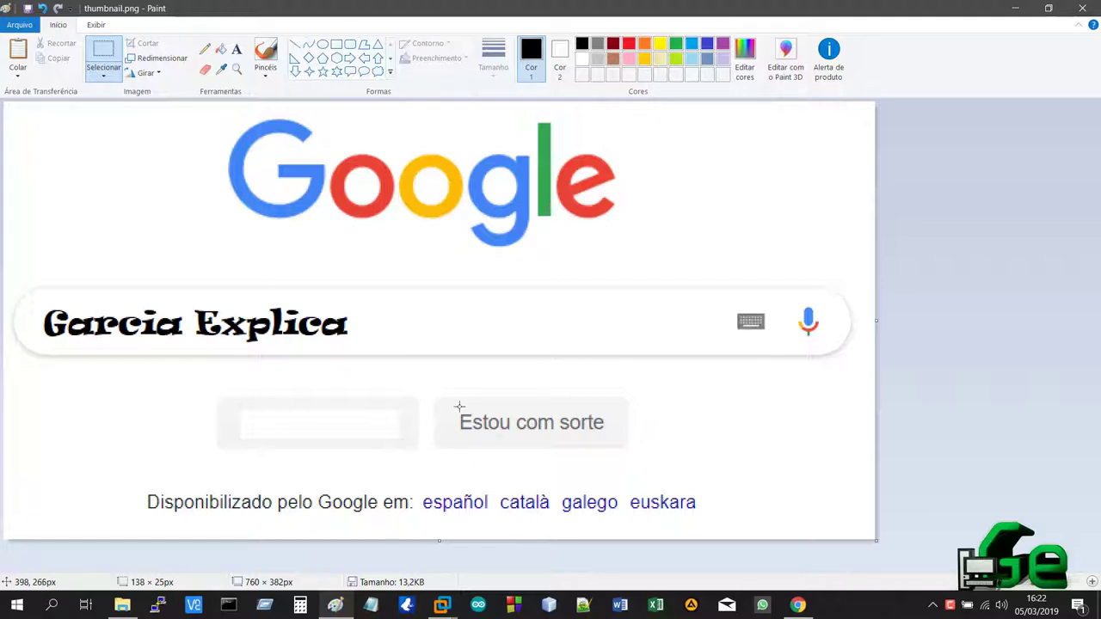
pyautogui.moveTo(459, 410); pyautogui.dragTo(606, 436)
pyautogui.press('Delete')
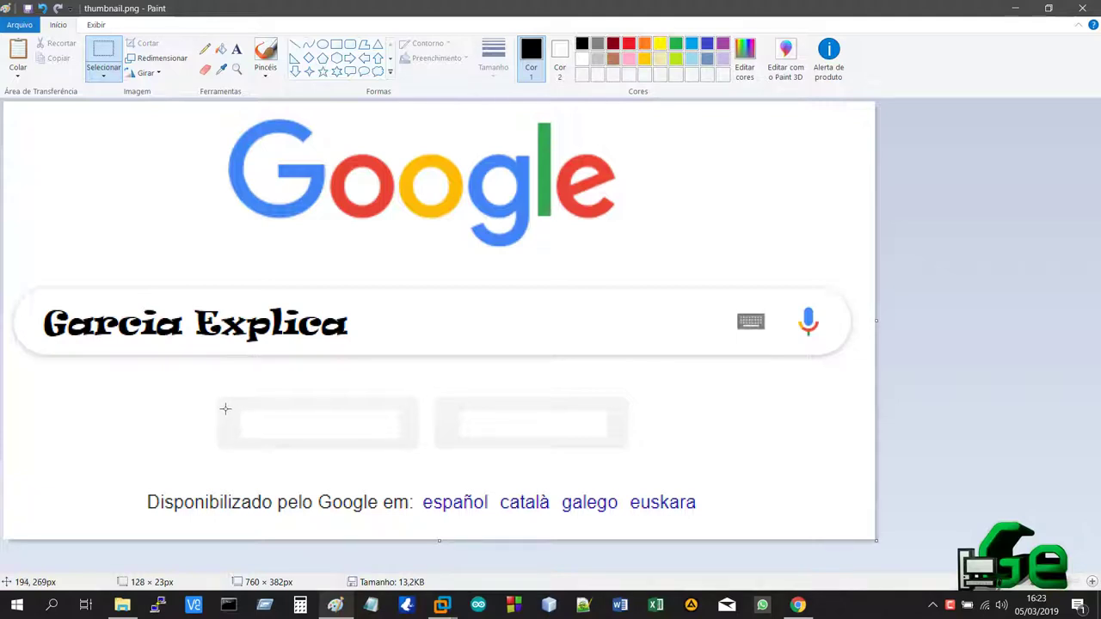
# Pick the buttons' grey with the Color picker and fill the blank white areas inside both buttons with it.
pyautogui.click(221, 69)
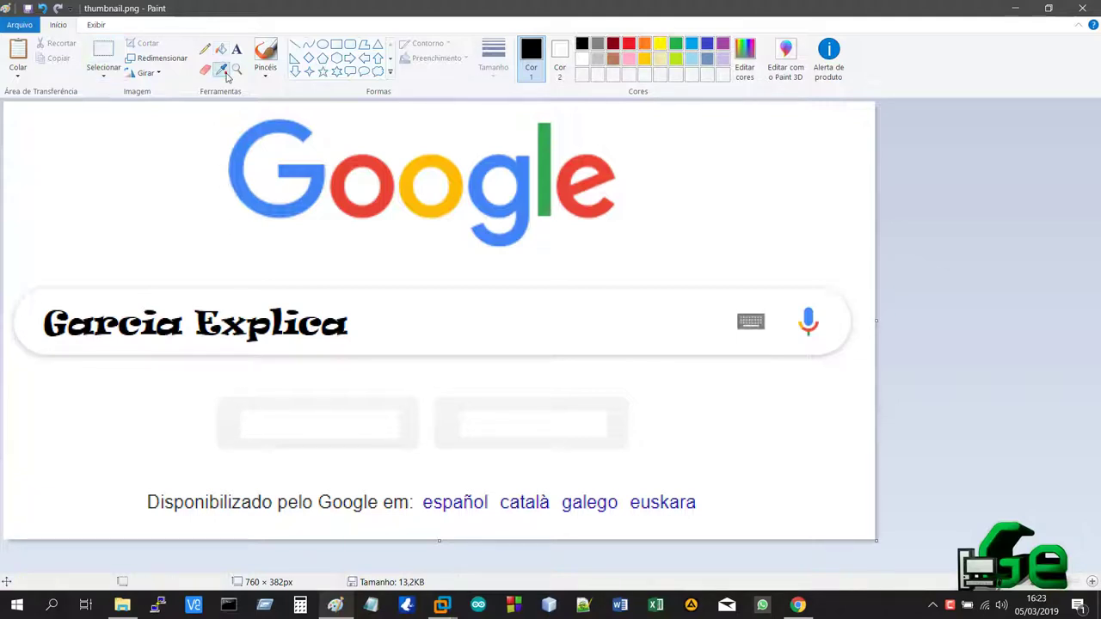
pyautogui.click(226, 411)
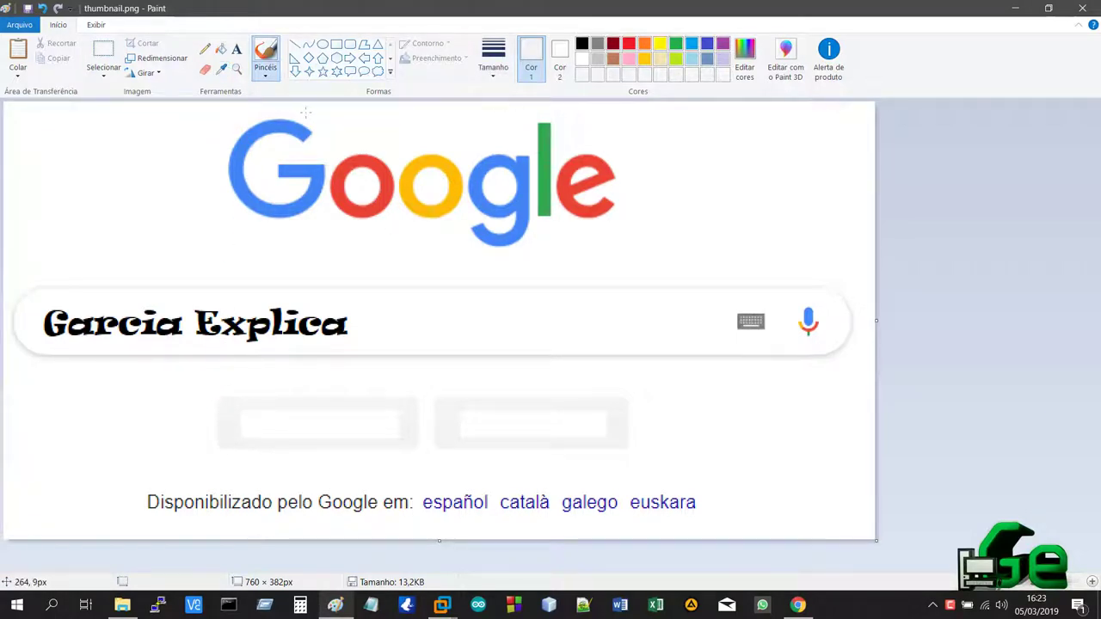
pyautogui.click(221, 50)
pyautogui.click(288, 423)
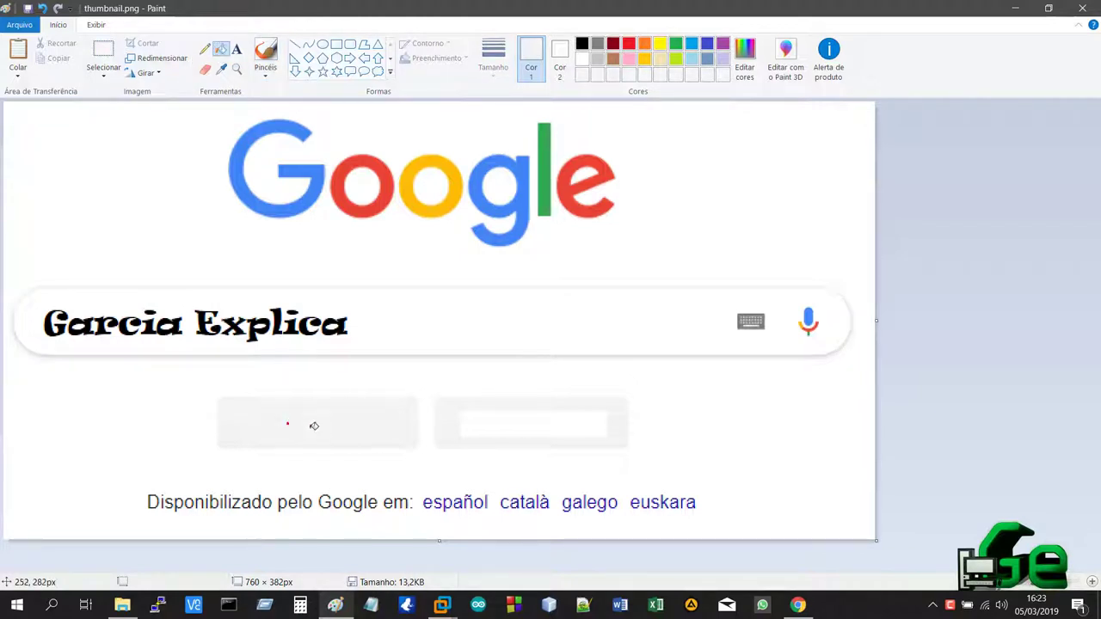
pyautogui.click(553, 422)
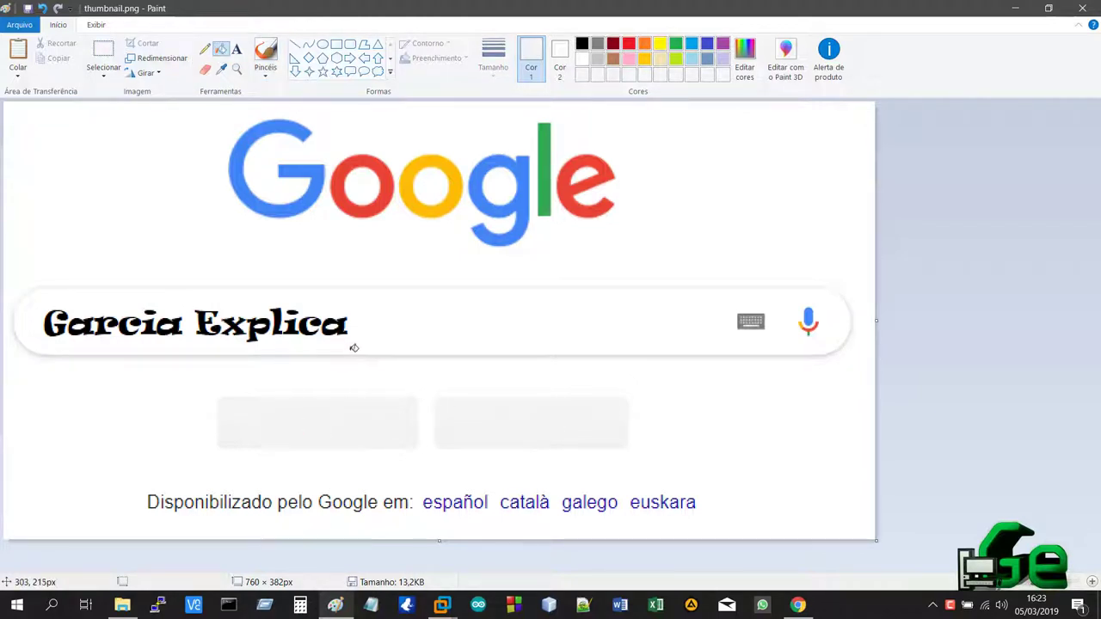
# Add the text "12333466" over the first grey button with the Text tool and color it black.
pyautogui.click(236, 49)
pyautogui.click(232, 424)
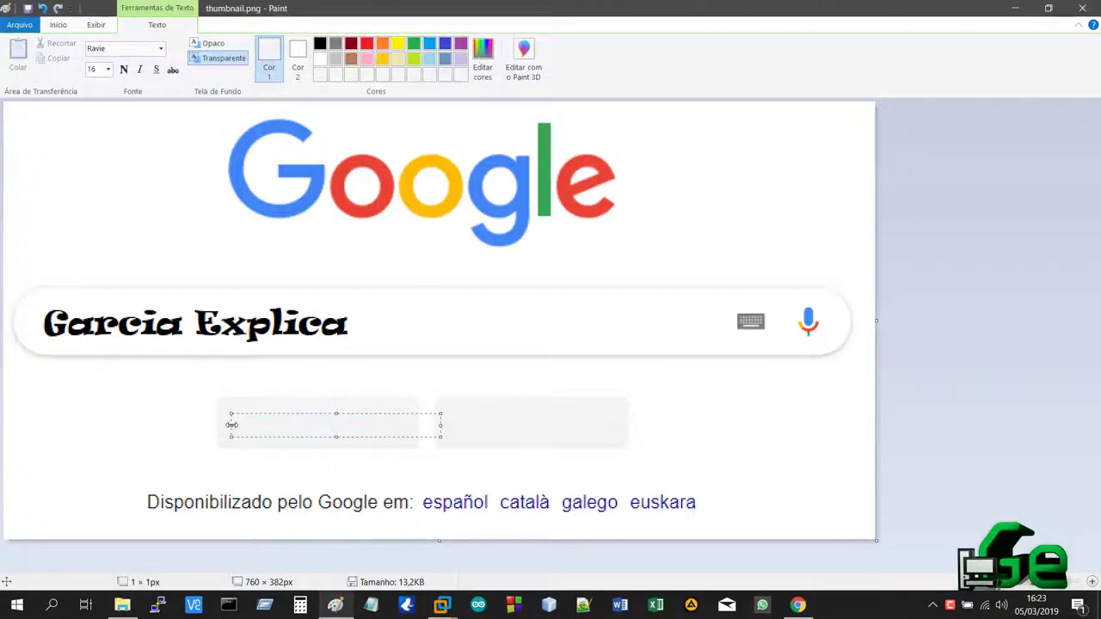
pyautogui.write('Pesquisa Google')
pyautogui.hotkey('ctrl', 'a')
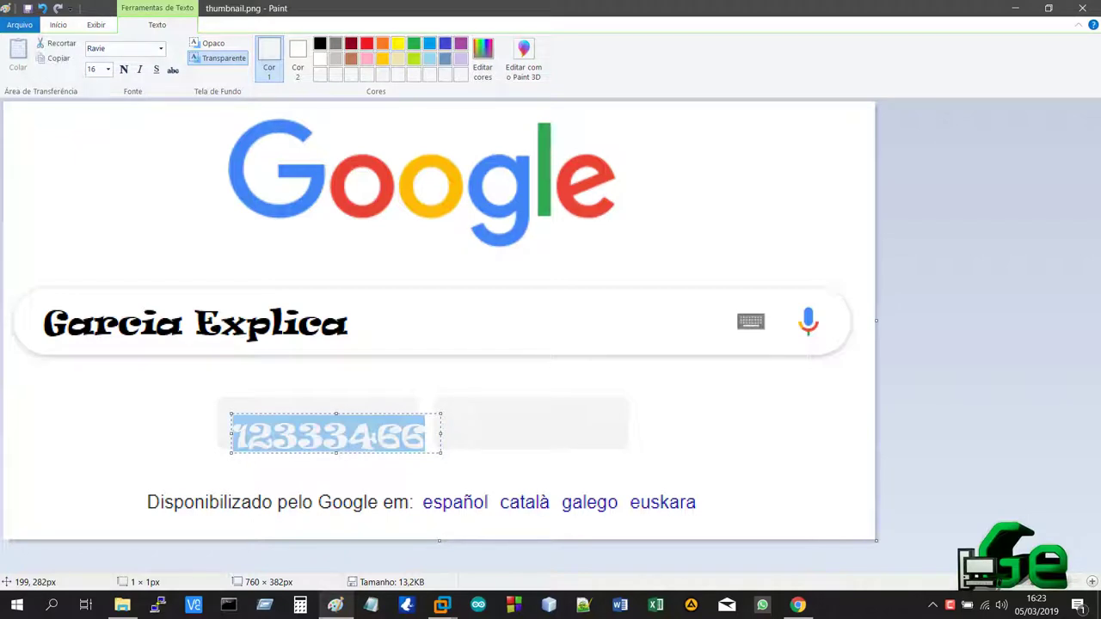
pyautogui.click(319, 43)
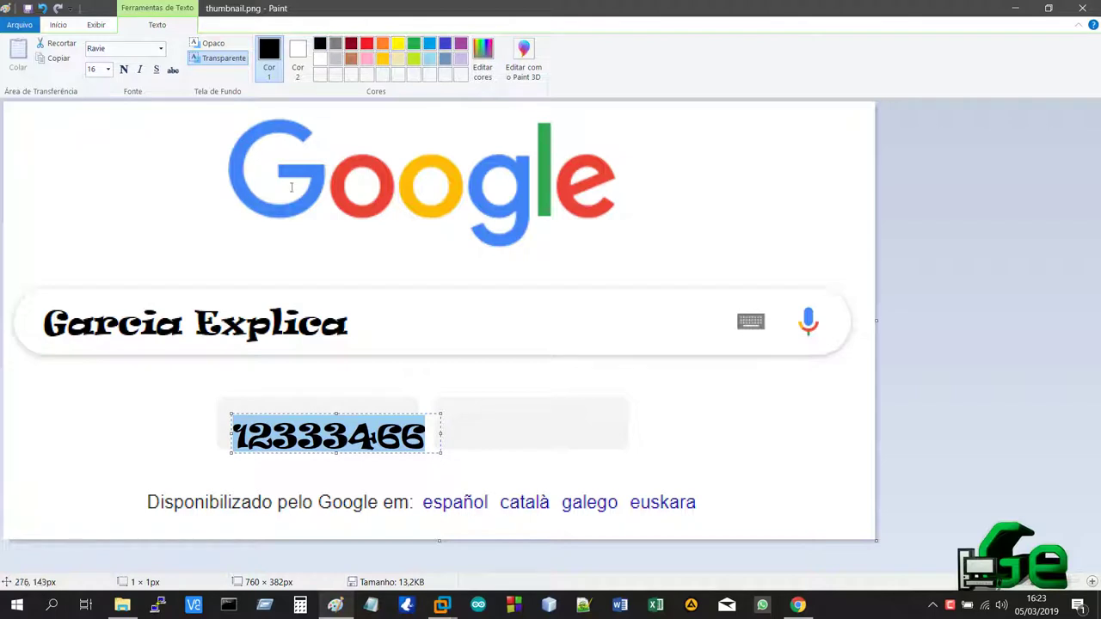
# Set the "12333466" text to size 12 and adjust its text box to center the number in the first grey button.
pyautogui.click(107, 69)
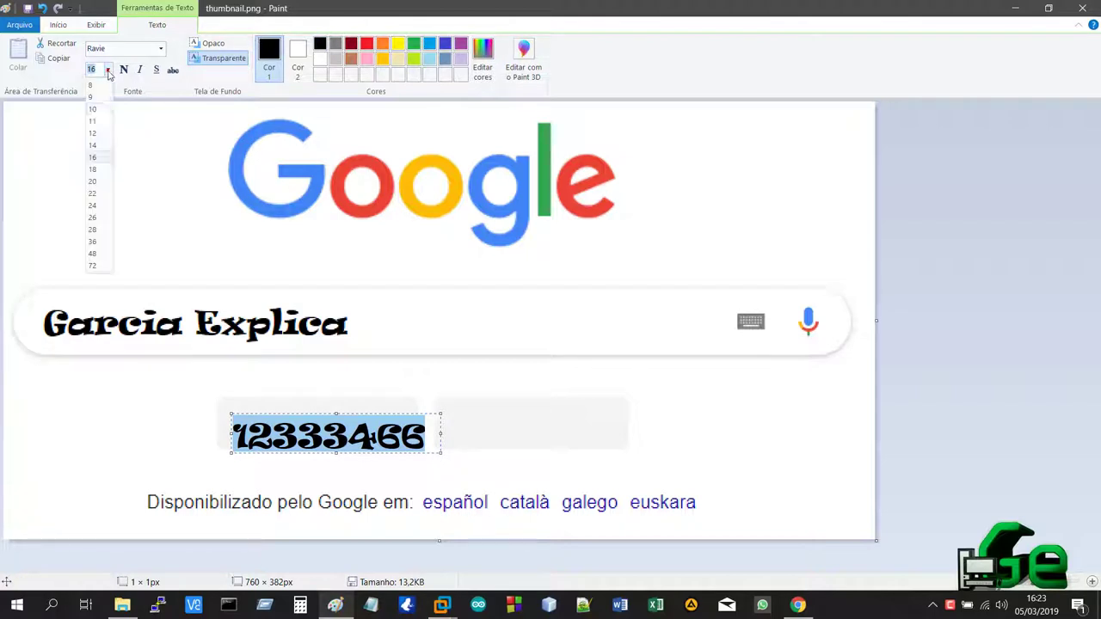
pyautogui.click(93, 134)
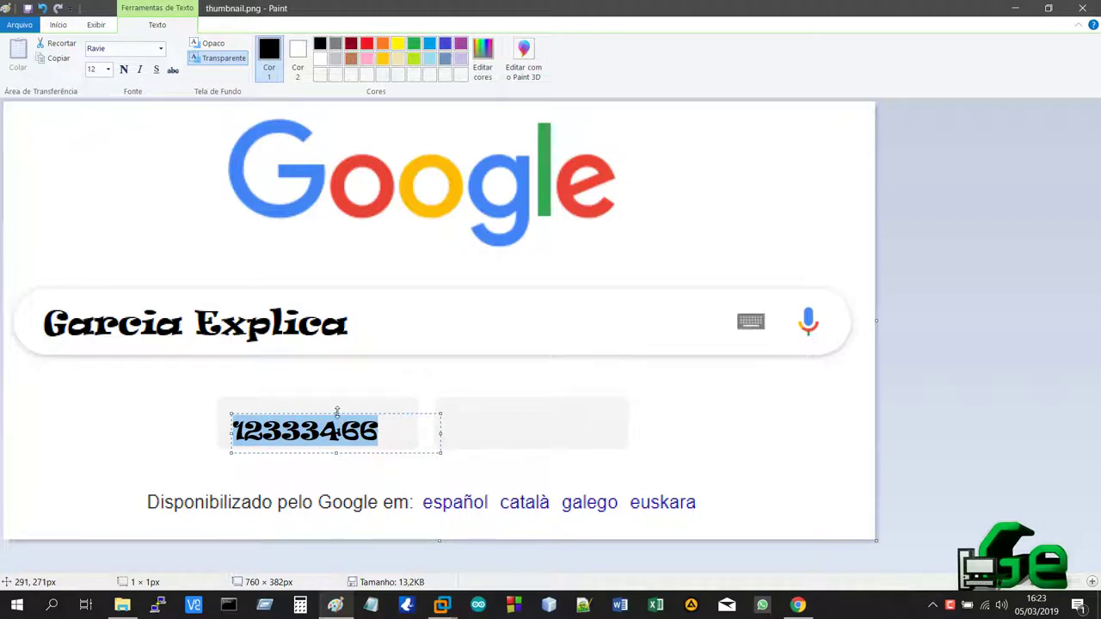
pyautogui.moveTo(336, 414); pyautogui.dragTo(337, 404)
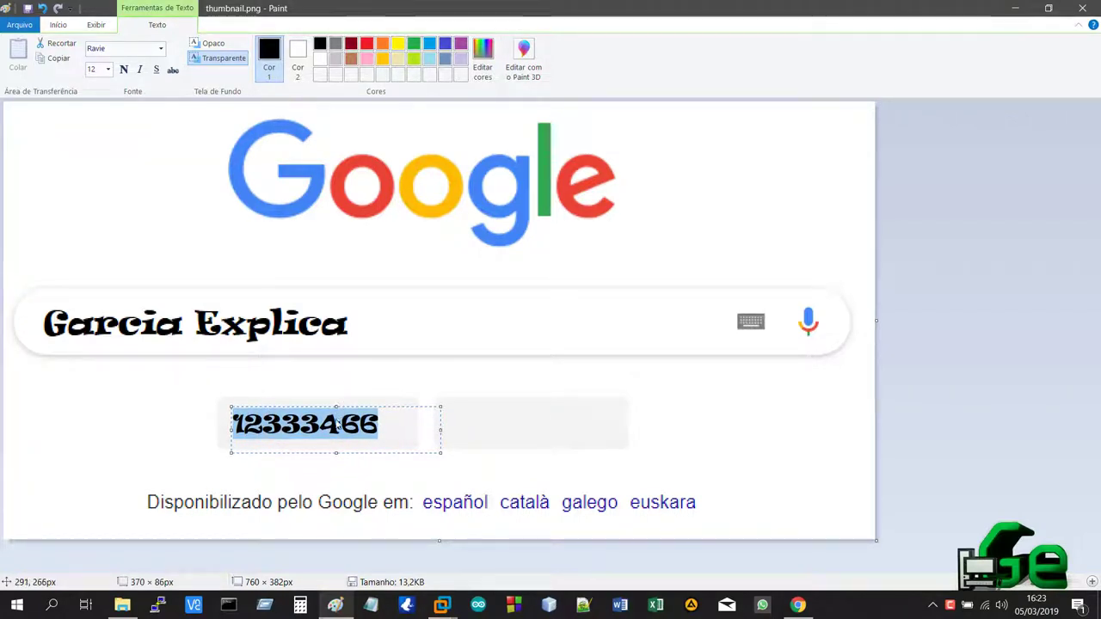
pyautogui.moveTo(335, 453)
pyautogui.mouseDown()
pyautogui.moveTo(335, 440)
pyautogui.moveTo(335, 462)
pyautogui.mouseUp()
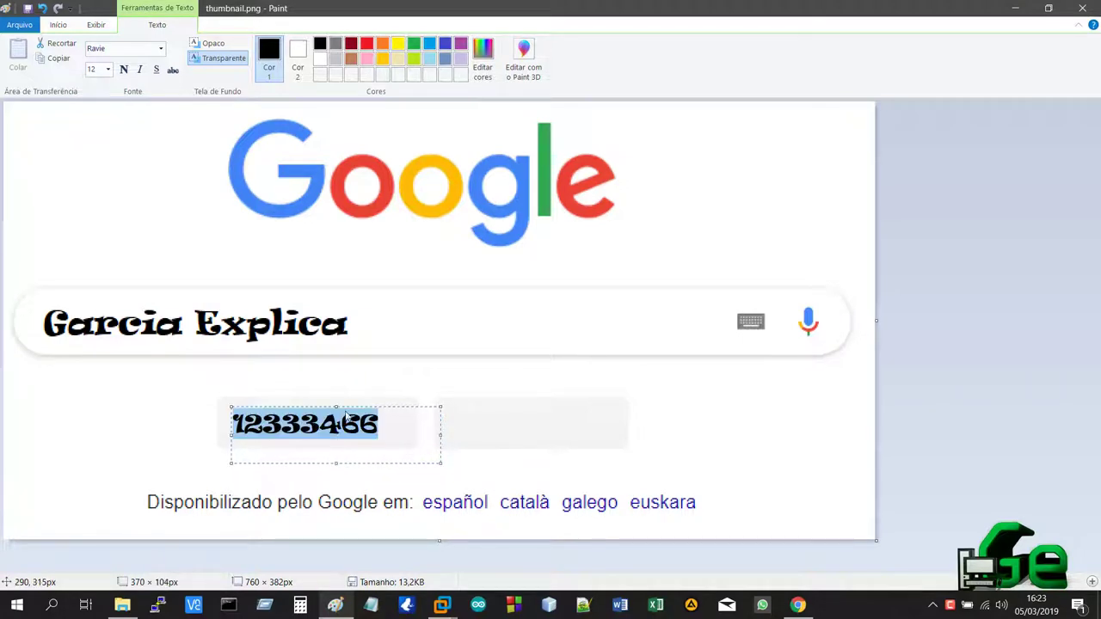
pyautogui.moveTo(337, 407)
pyautogui.mouseDown()
pyautogui.moveTo(337, 321)
pyautogui.moveTo(338, 404)
pyautogui.mouseUp()
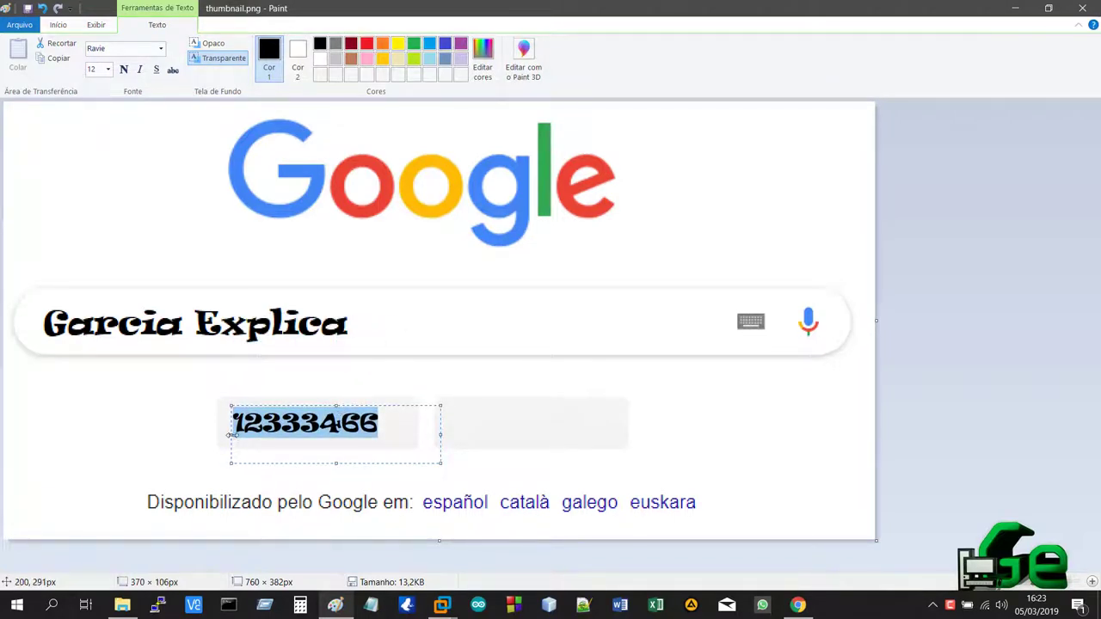
pyautogui.moveTo(230, 434)
pyautogui.mouseDown()
pyautogui.moveTo(215, 436)
pyautogui.moveTo(300, 439)
pyautogui.moveTo(238, 437)
pyautogui.mouseUp()
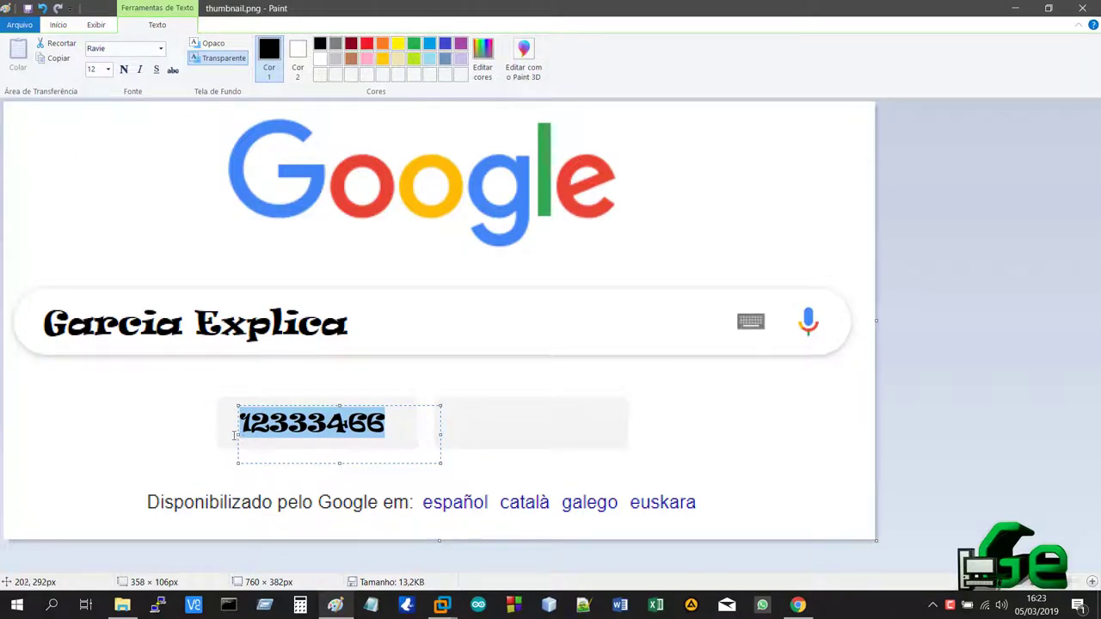
pyautogui.click(190, 377)
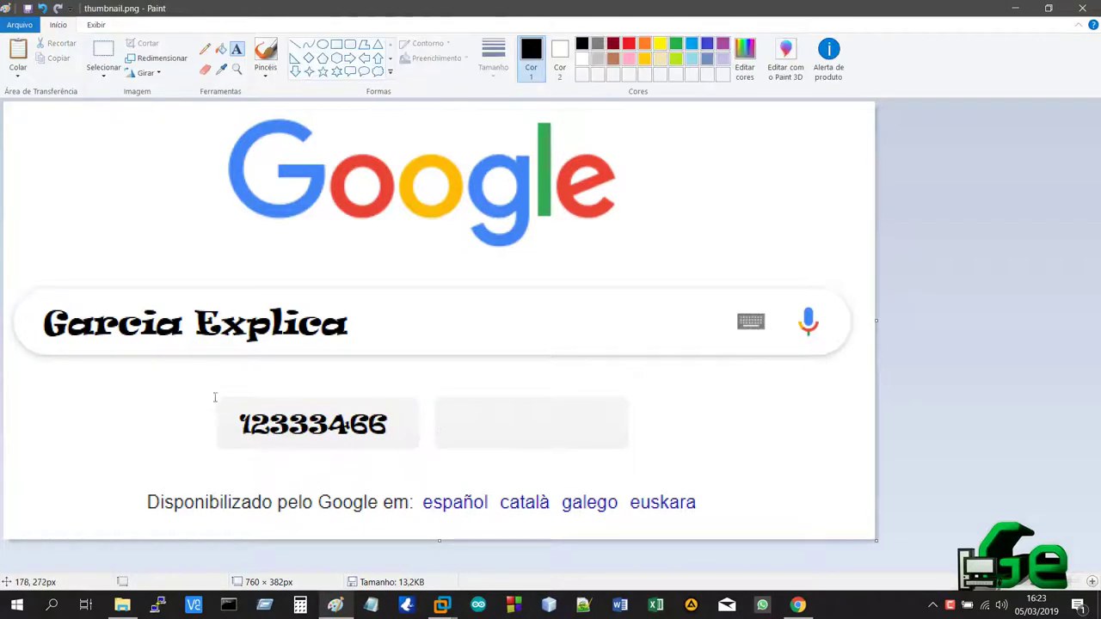
# Close Paint saving the changes to thumbnail.png, and view the saved image from the desktop.
pyautogui.click(237, 69)
pyautogui.rightClick(247, 223)
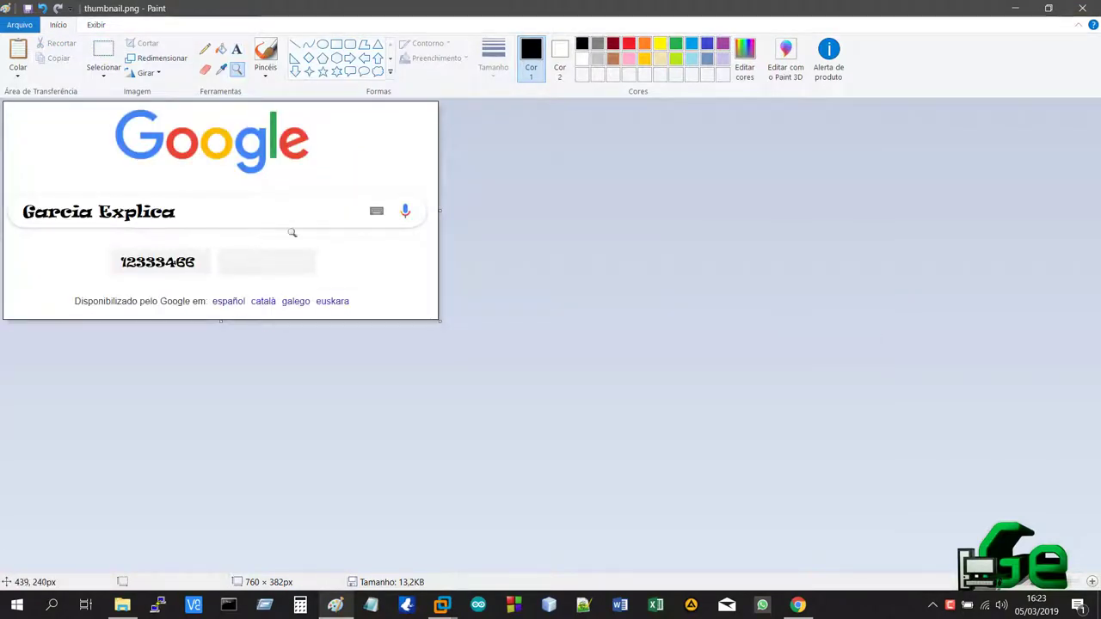
pyautogui.click(1085, 7)
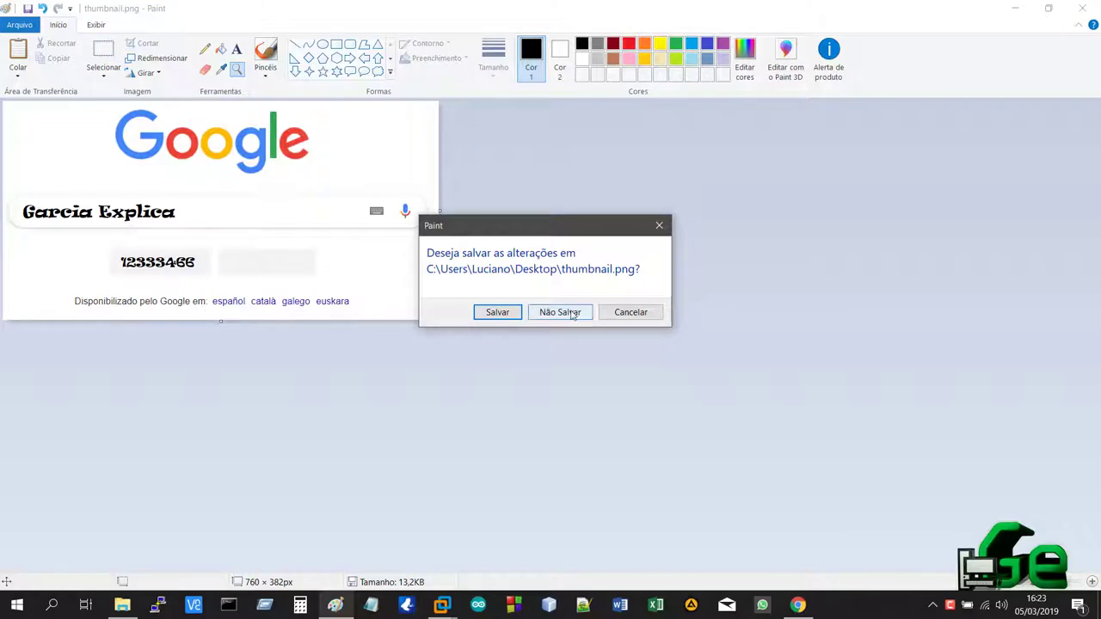
pyautogui.click(512, 315)
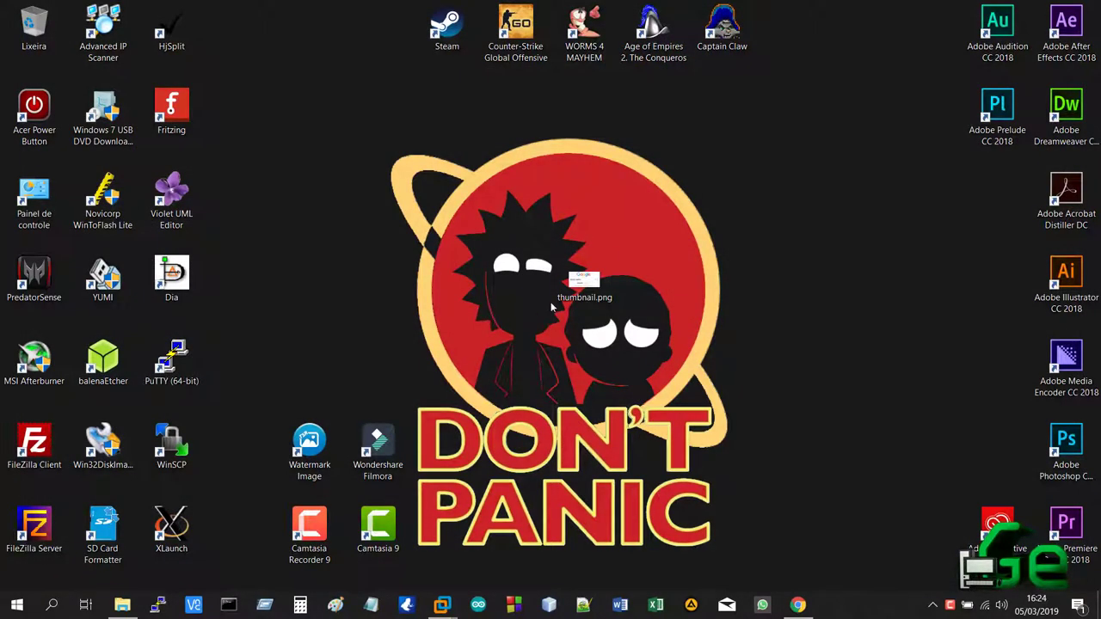
pyautogui.doubleClick(599, 284)
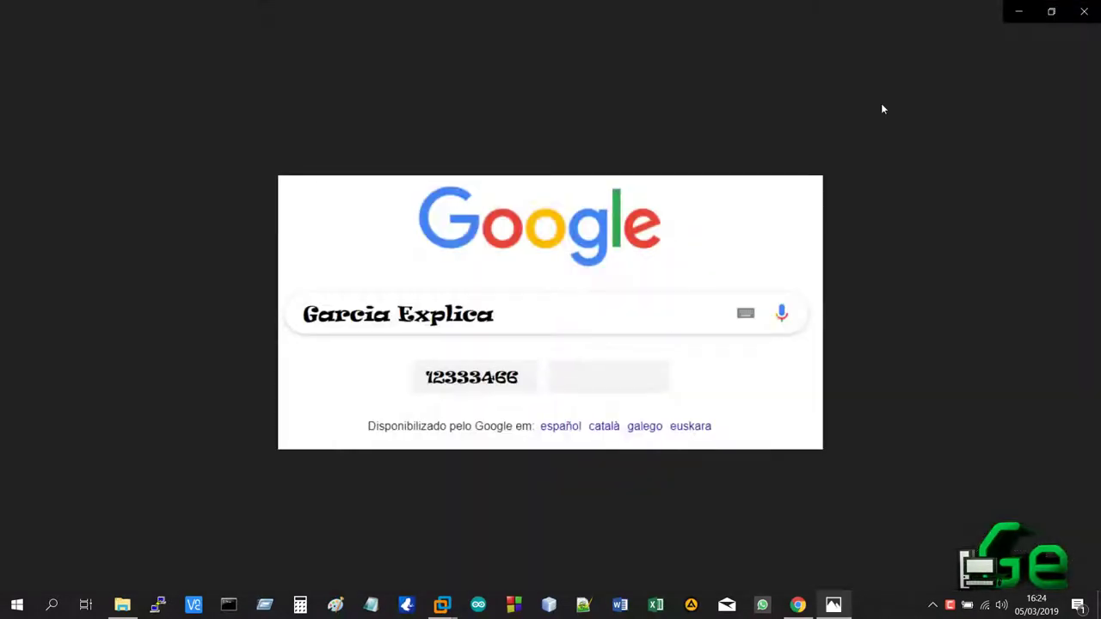
pyautogui.click(1079, 14)
# Reopen thumbnail.png in Paint and examine the file formats available for saving a copy, without saving one.
pyautogui.rightClick(563, 269)
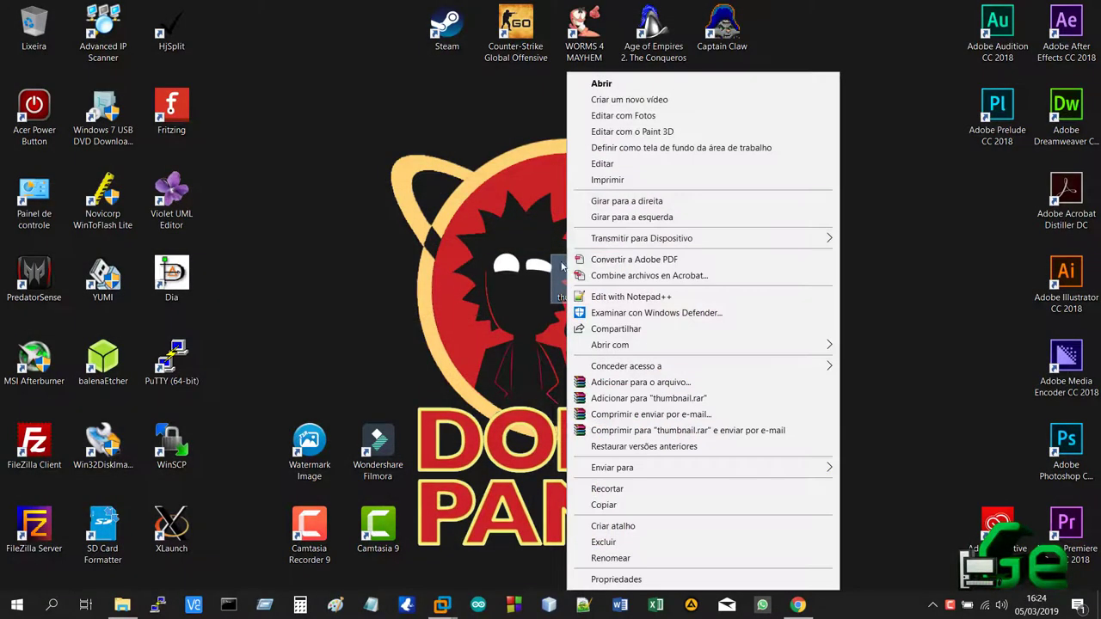
pyautogui.click(597, 170)
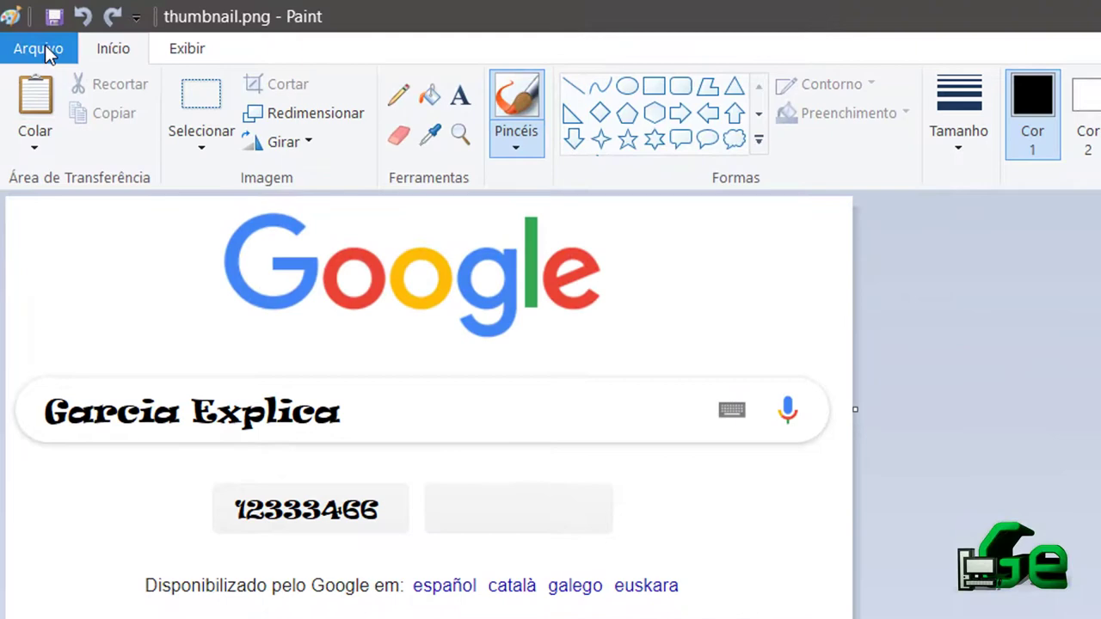
pyautogui.click(37, 40)
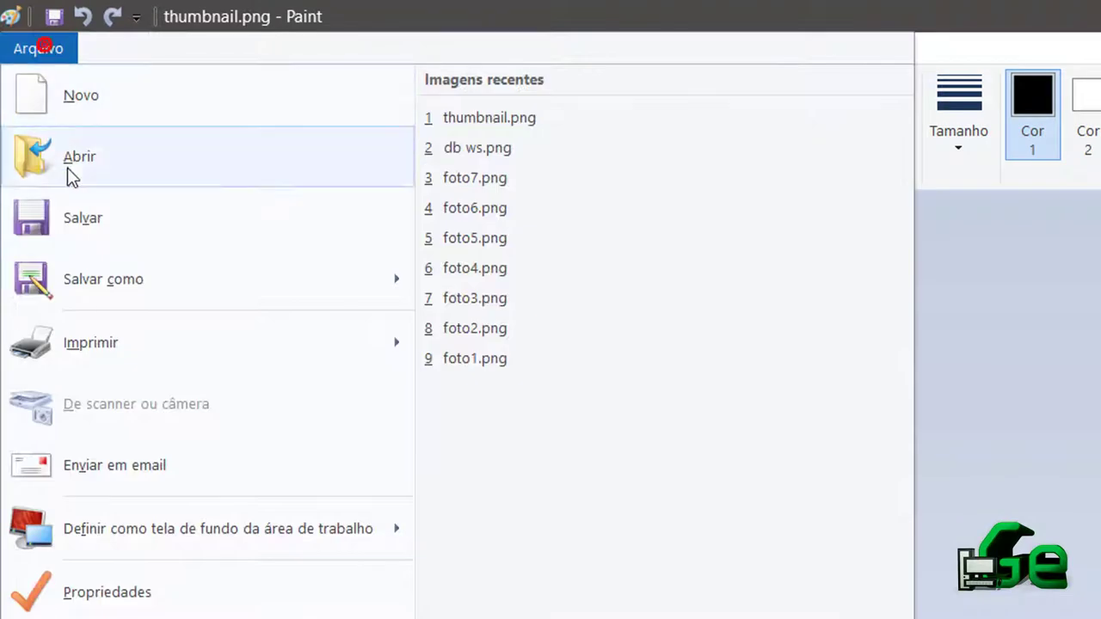
pyautogui.click(81, 278)
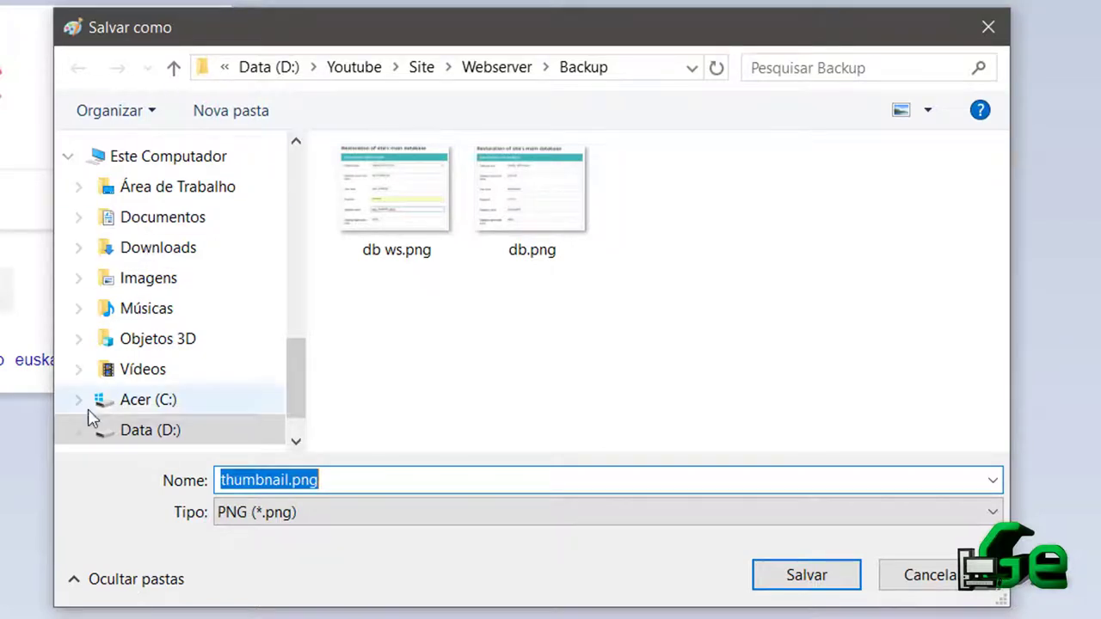
pyautogui.click(264, 515)
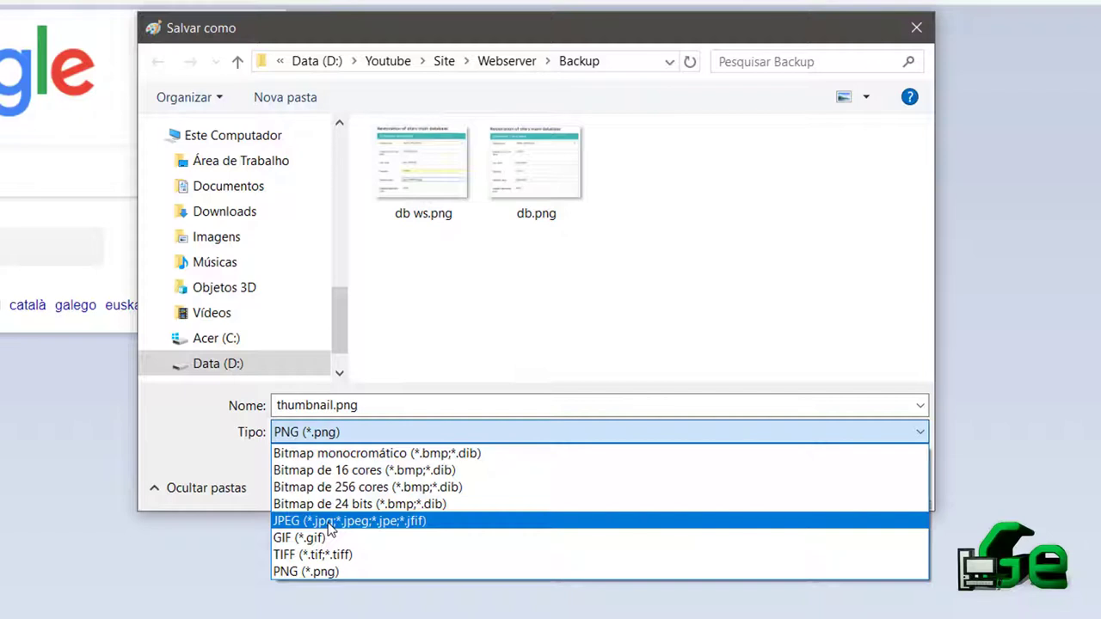
pyautogui.click(201, 442)
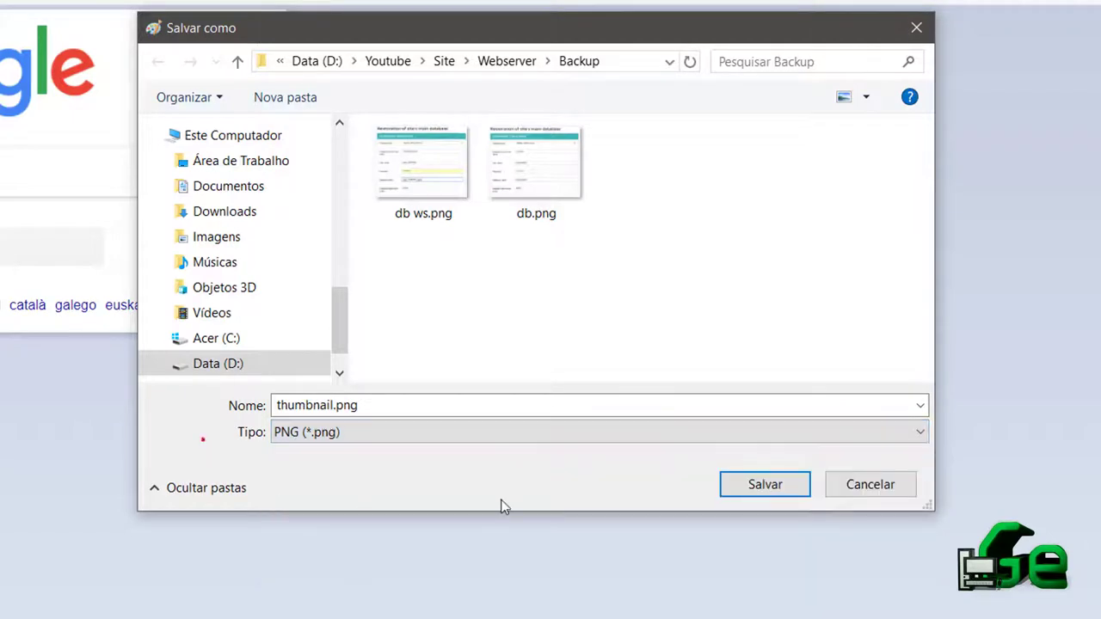
pyautogui.click(906, 482)
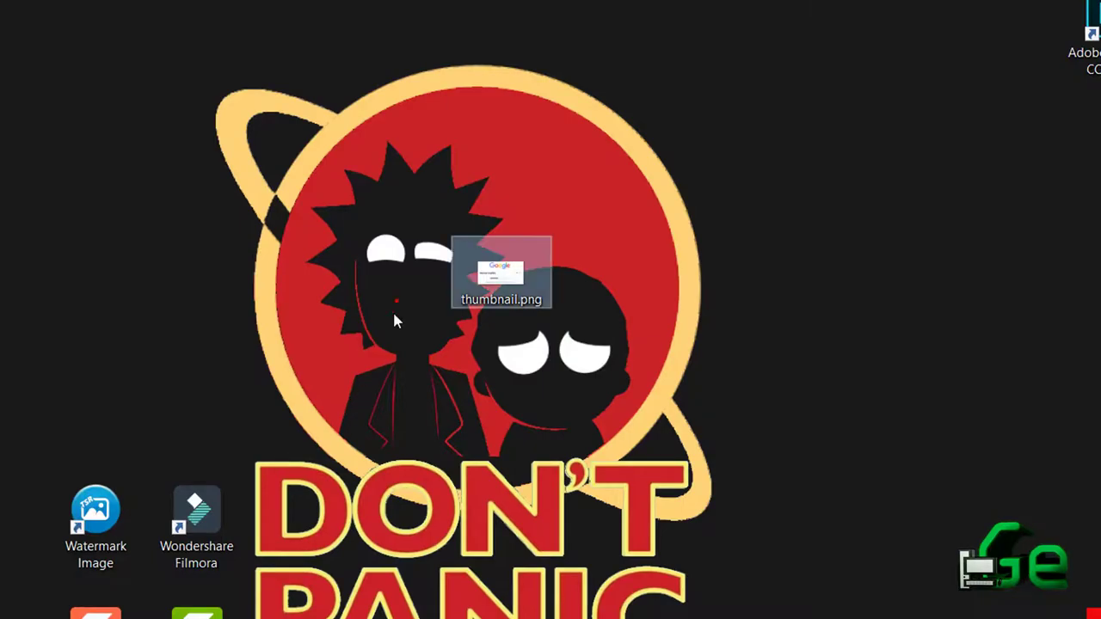
# Open a new maximized File Explorer window and go to the Youtube folder on Data (D:).
pyautogui.click(111, 610)
pyautogui.click(110, 609)
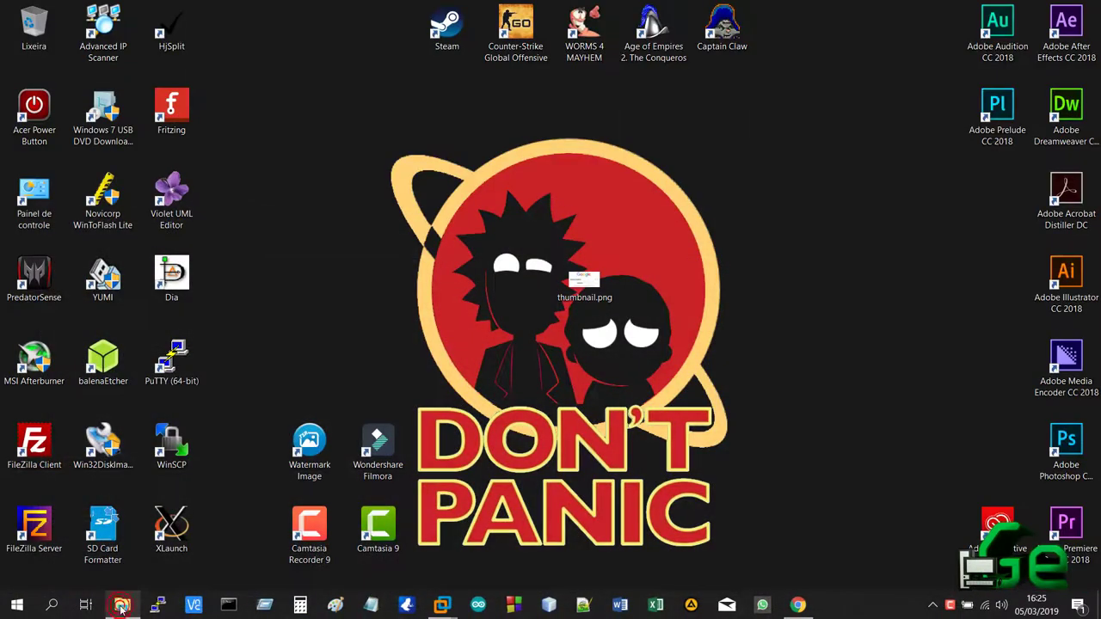
pyautogui.click(111, 609)
pyautogui.middleClick(122, 608)
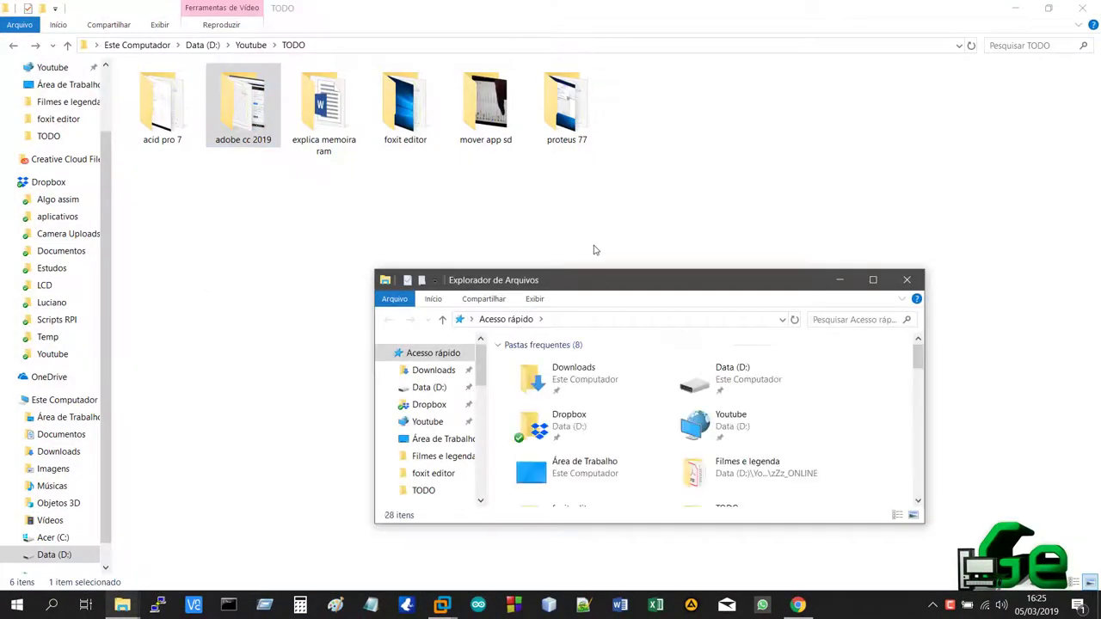
pyautogui.doubleClick(597, 278)
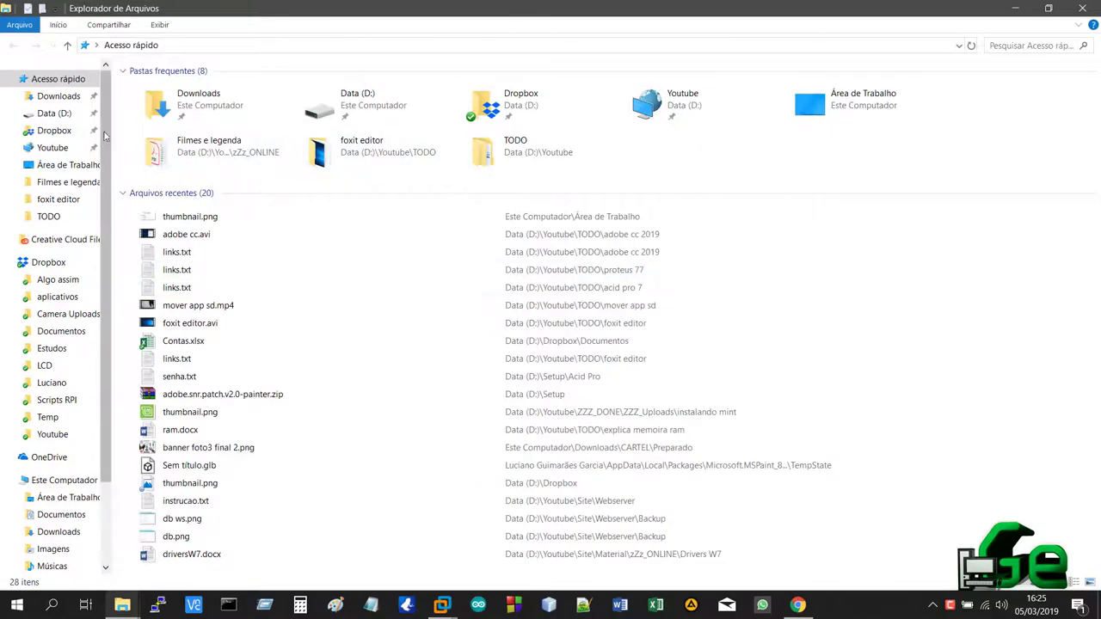
pyautogui.click(59, 115)
pyautogui.click(51, 147)
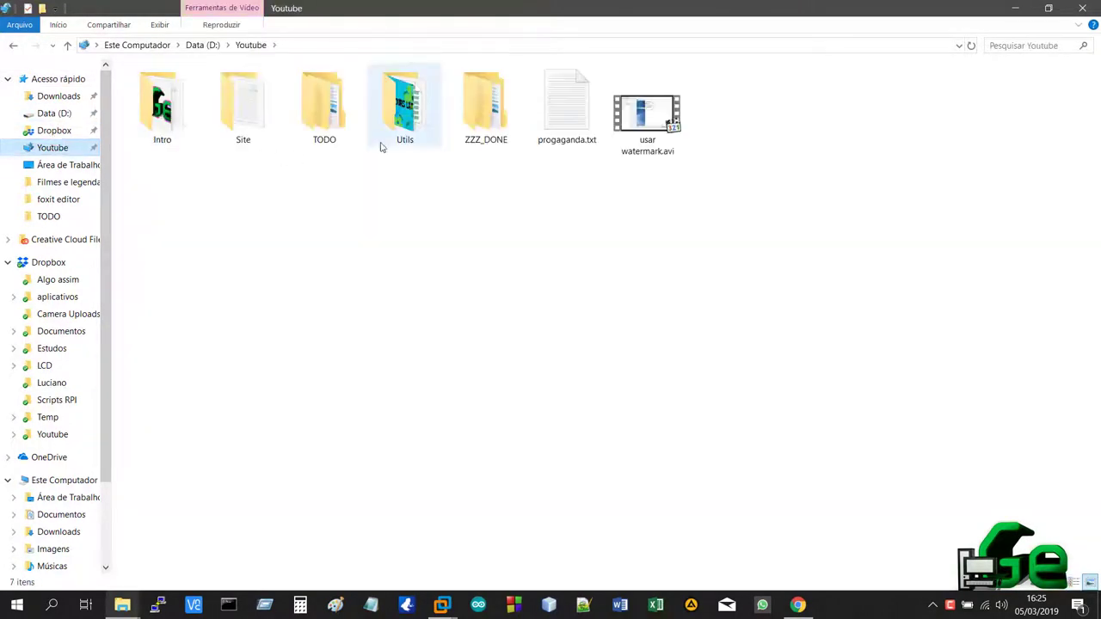
# Copy thumbnail.png from ZZZ_DONE > ZZZ_Uploads > instalando mint, and close that File Explorer window.
pyautogui.click(467, 99)
pyautogui.doubleClick(467, 99)
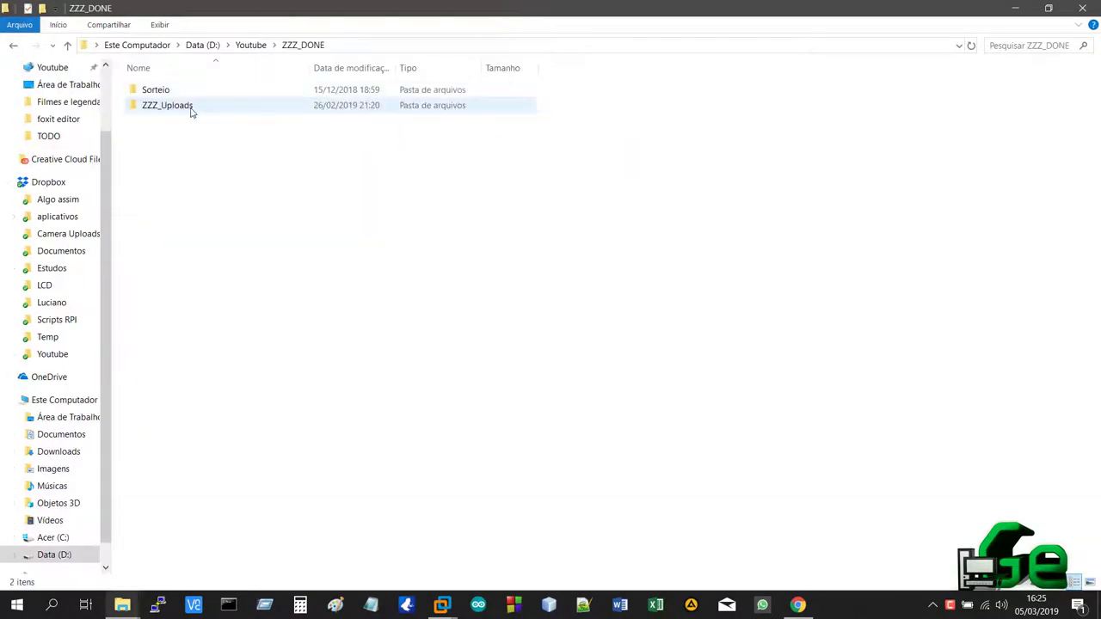
pyautogui.doubleClick(191, 108)
pyautogui.doubleClick(190, 105)
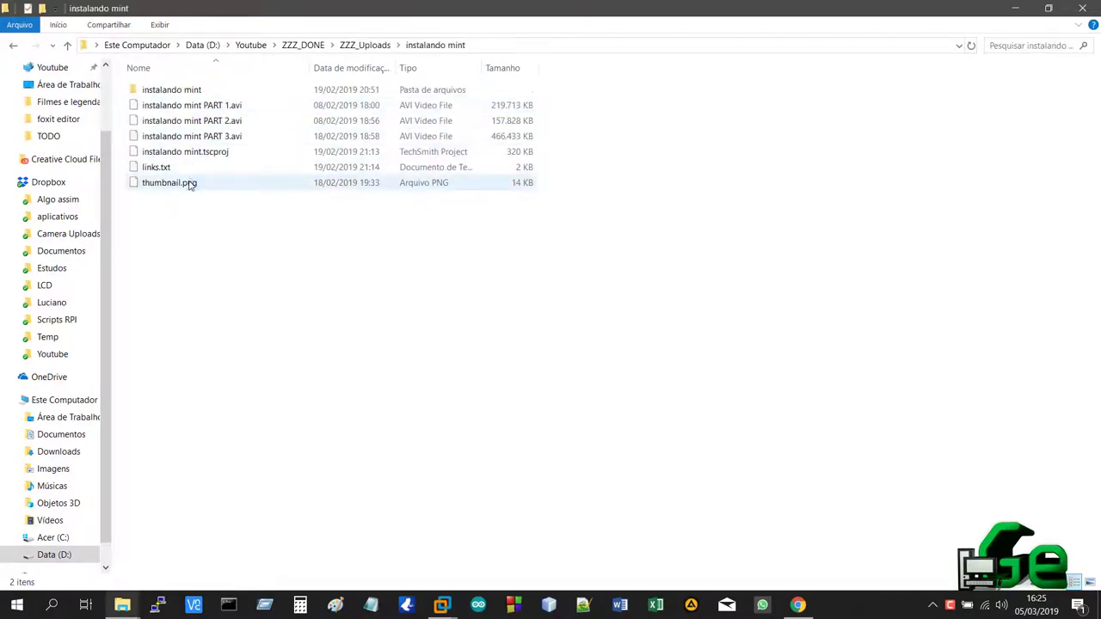
pyautogui.click(191, 185)
pyautogui.hotkey('alt', 'F4')
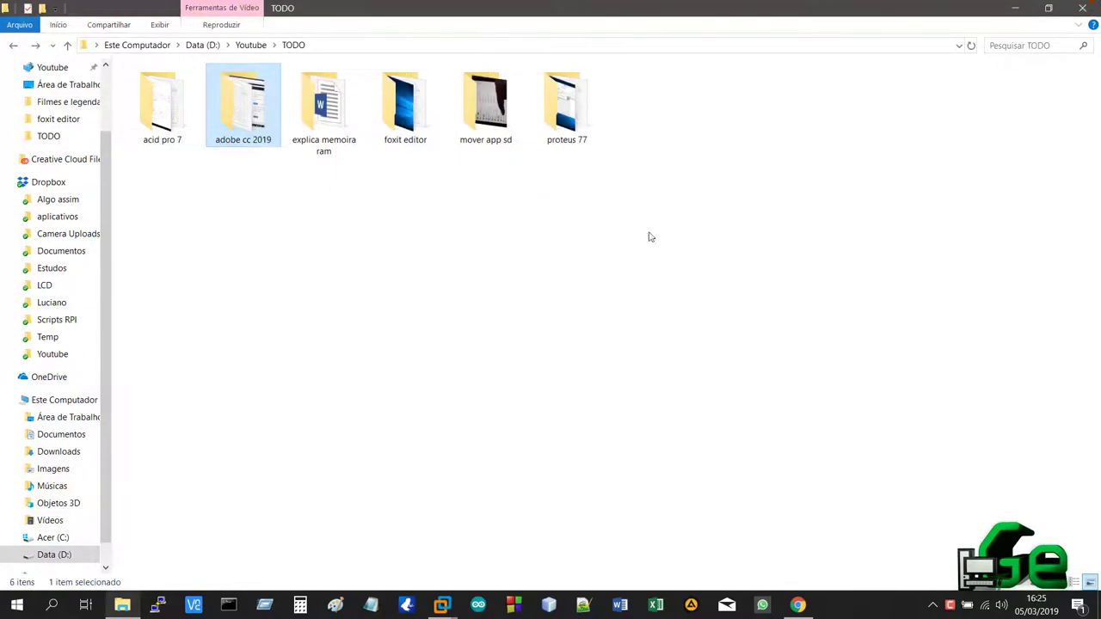
# Permanently delete the old thumbnail.png from the desktop and paste the copied thumbnail.png in its place.
pyautogui.click(1092, 7)
pyautogui.hotkey('ctrl', 'v')
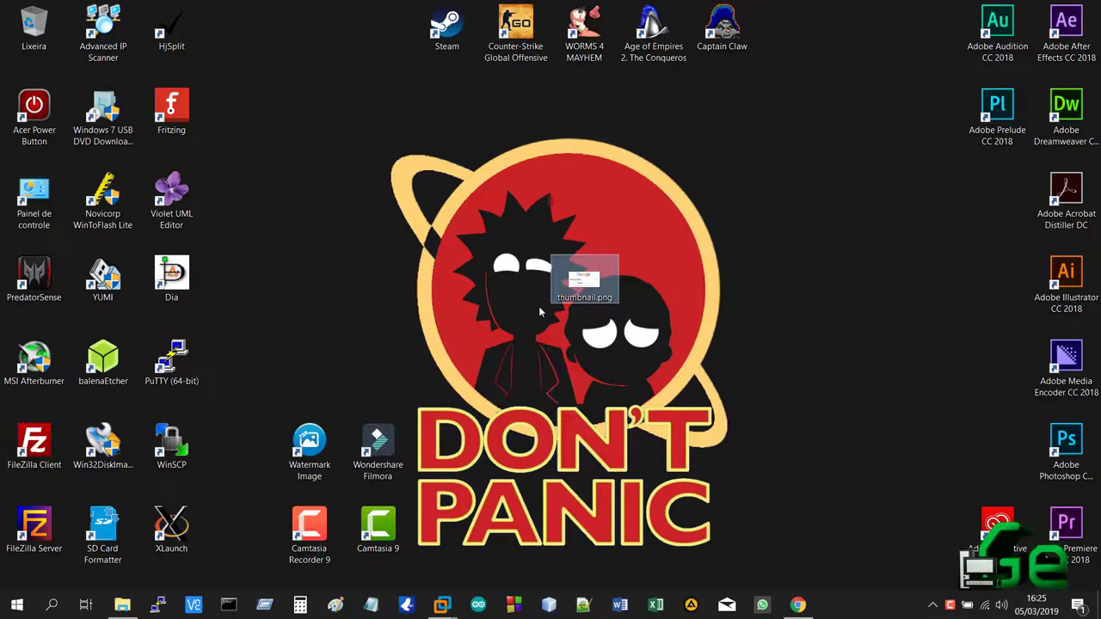
pyautogui.hotkey('shift', 'Delete')
pyautogui.press('Return')
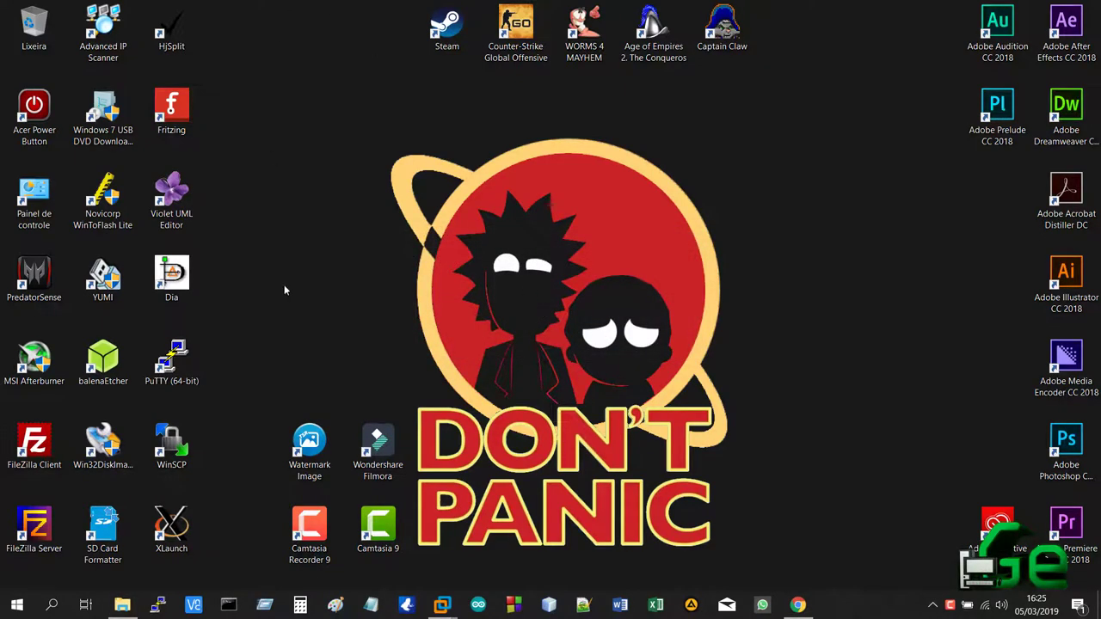
pyautogui.hotkey('ctrl', 'v')
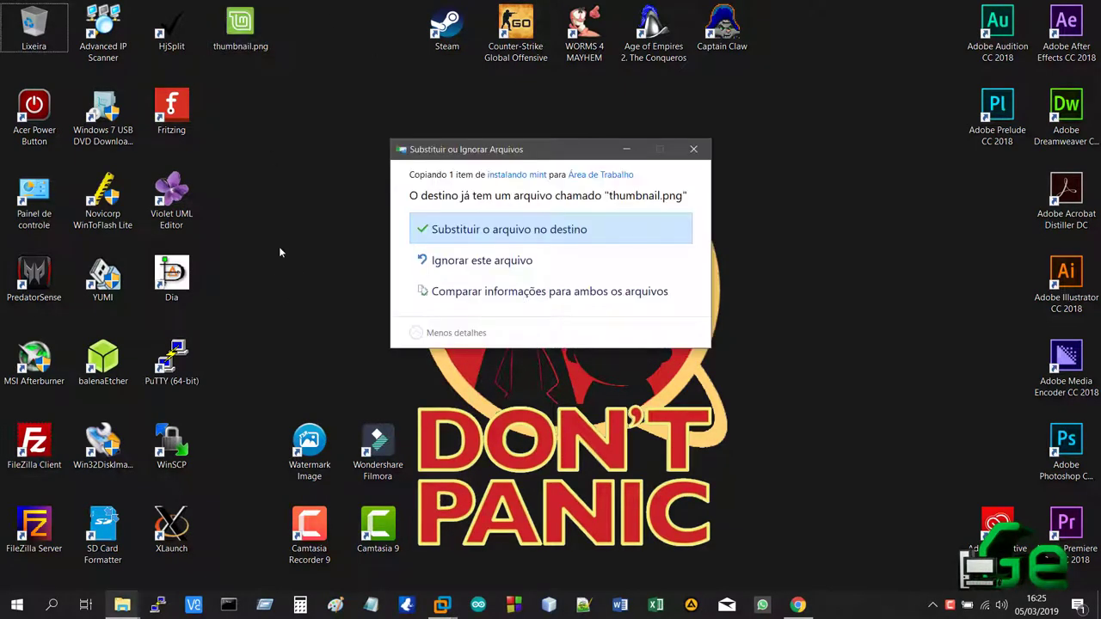
pyautogui.press('Return')
pyautogui.moveTo(264, 34); pyautogui.dragTo(596, 279)
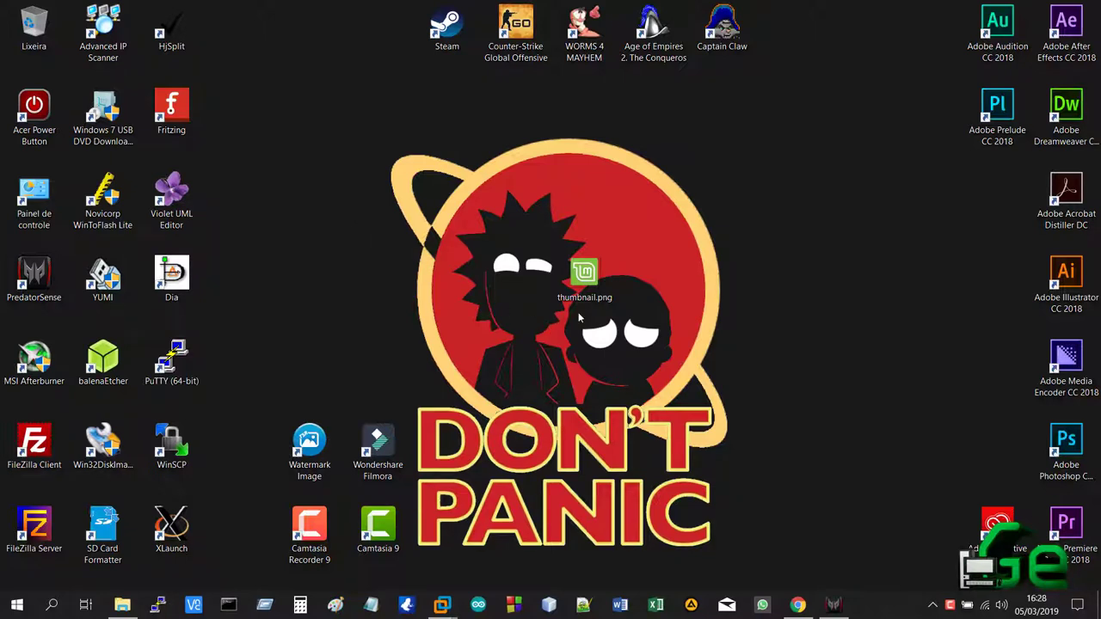
# Open the desktop's new thumbnail.png for editing in Paint 3D.
pyautogui.moveTo(602, 271); pyautogui.dragTo(576, 272)
pyautogui.rightClick(591, 276)
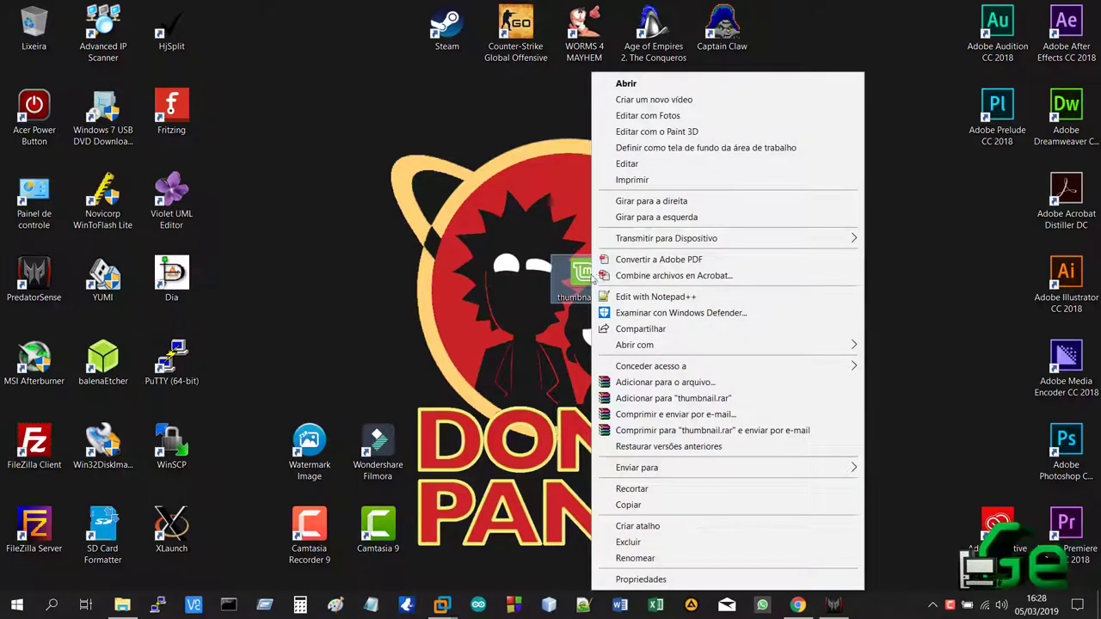
pyautogui.click(619, 133)
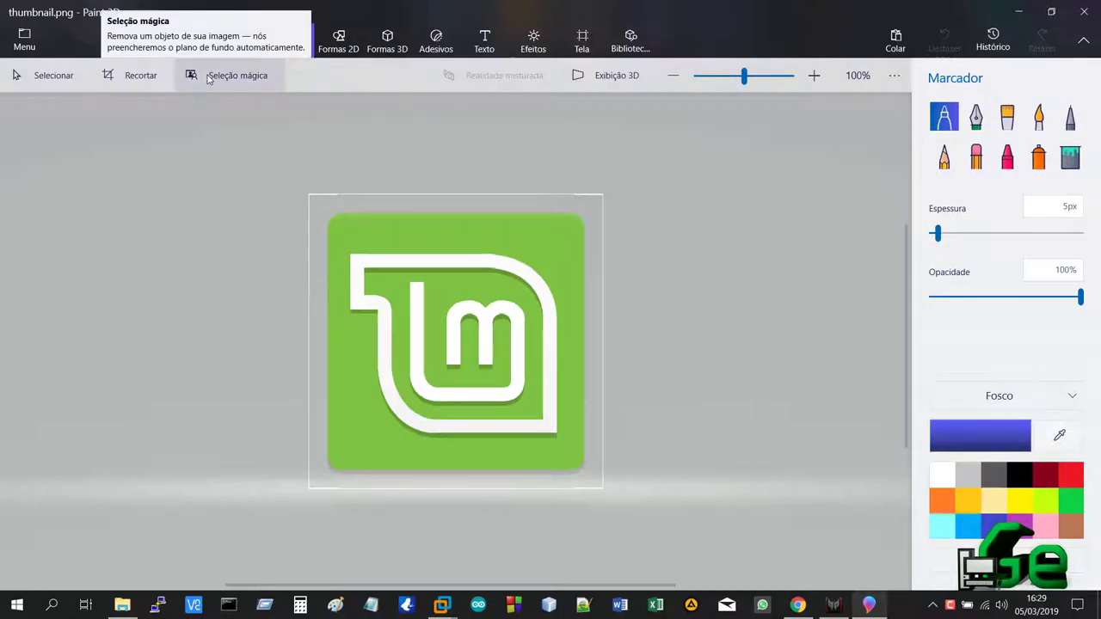
# Crop the image to 454 x 458 px, trimming the empty margins on all four sides of the green logo.
pyautogui.click(120, 76)
pyautogui.moveTo(454, 192)
pyautogui.mouseDown()
pyautogui.moveTo(454, 233)
pyautogui.moveTo(456, 195)
pyautogui.mouseUp()
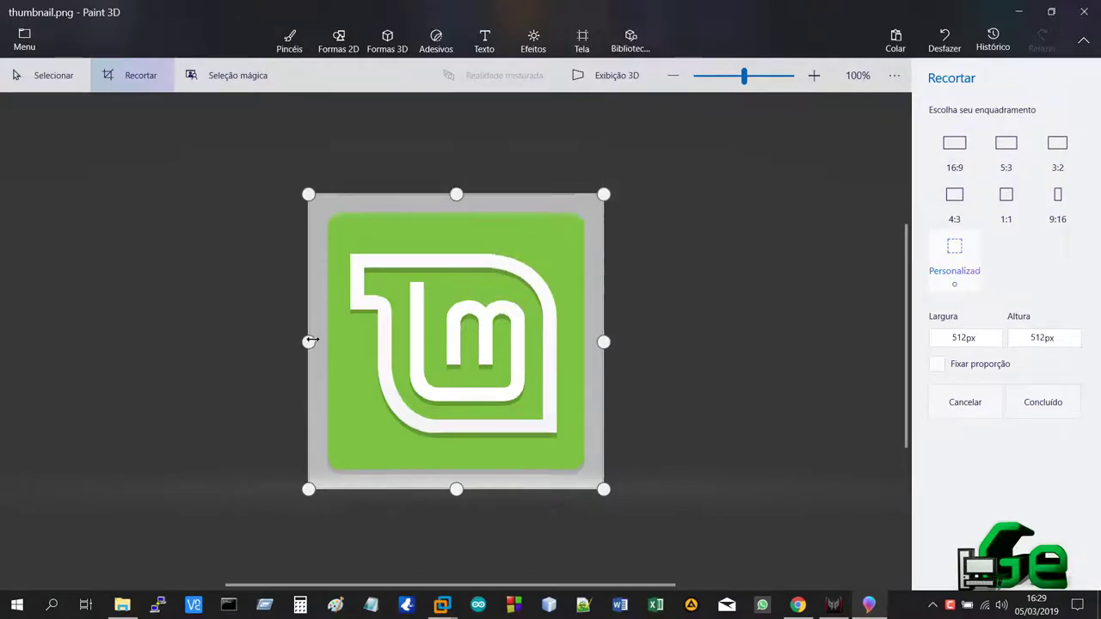
pyautogui.moveTo(309, 340); pyautogui.dragTo(325, 341)
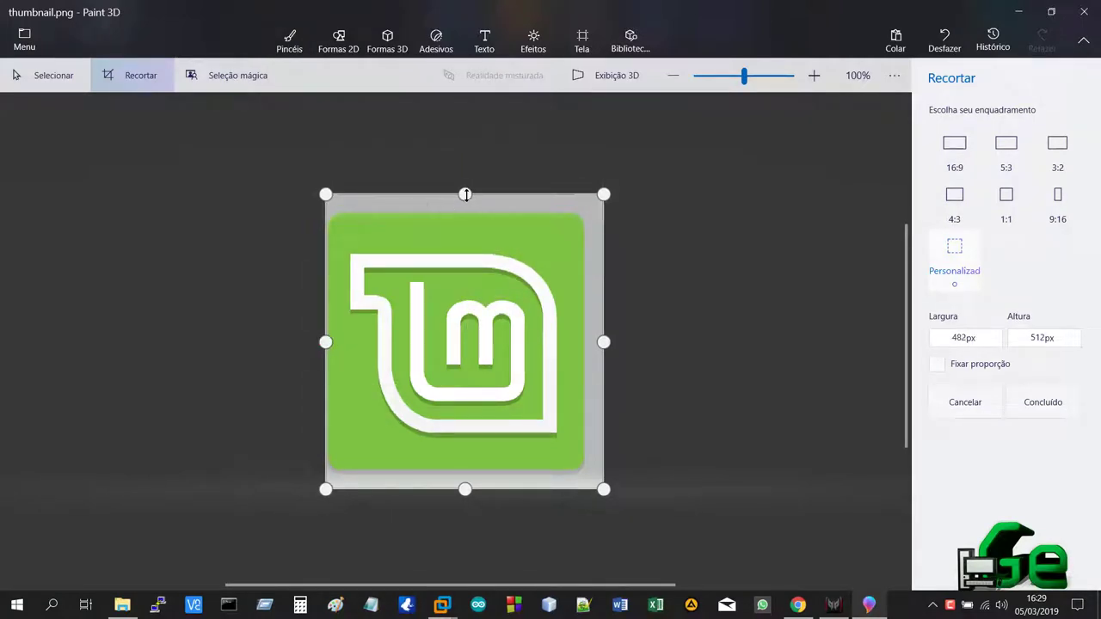
pyautogui.moveTo(466, 194); pyautogui.dragTo(465, 210)
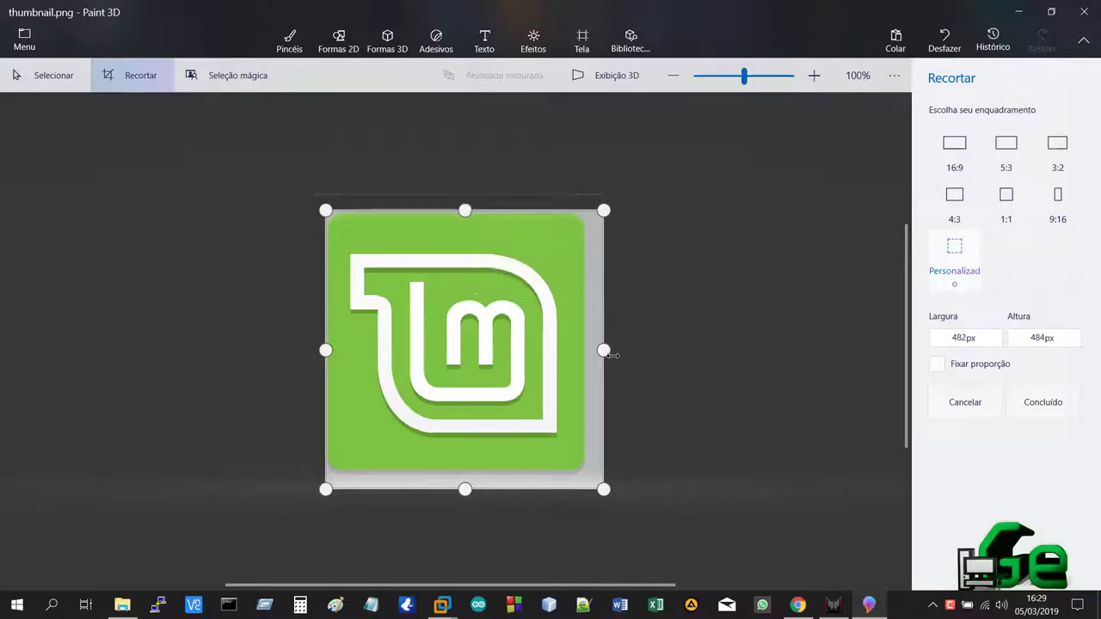
pyautogui.moveTo(607, 353); pyautogui.dragTo(587, 353)
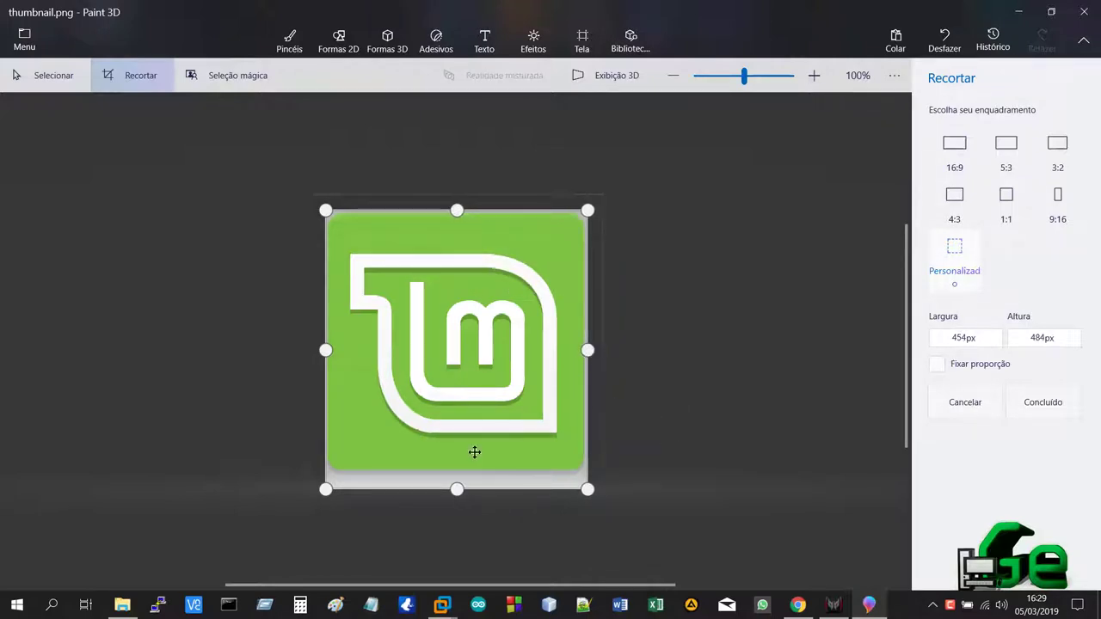
pyautogui.moveTo(457, 489); pyautogui.dragTo(457, 473)
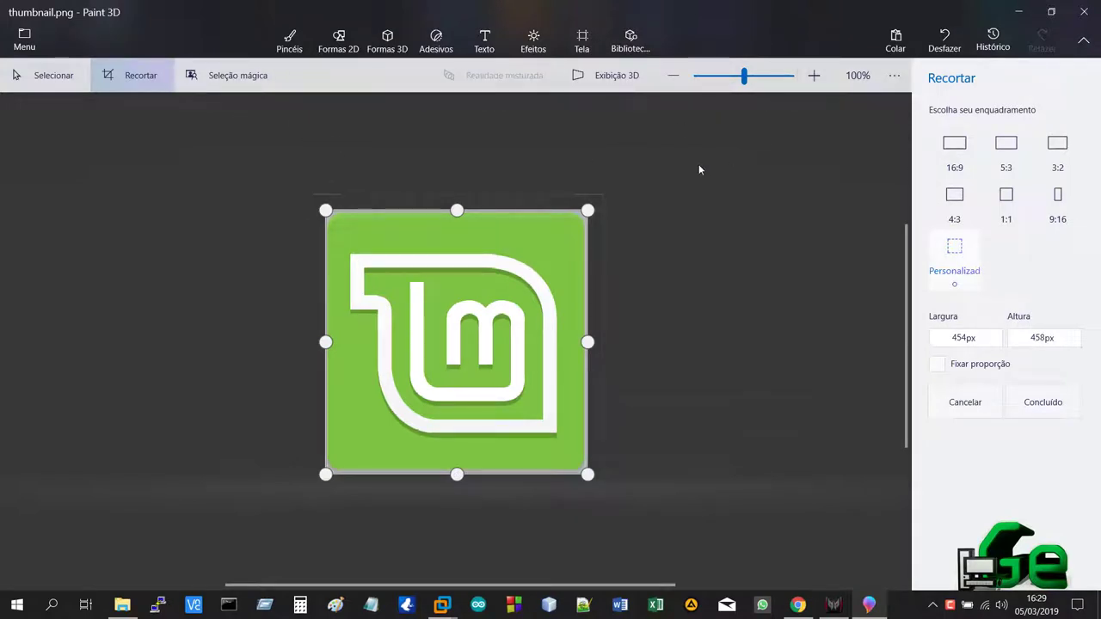
pyautogui.click(1044, 404)
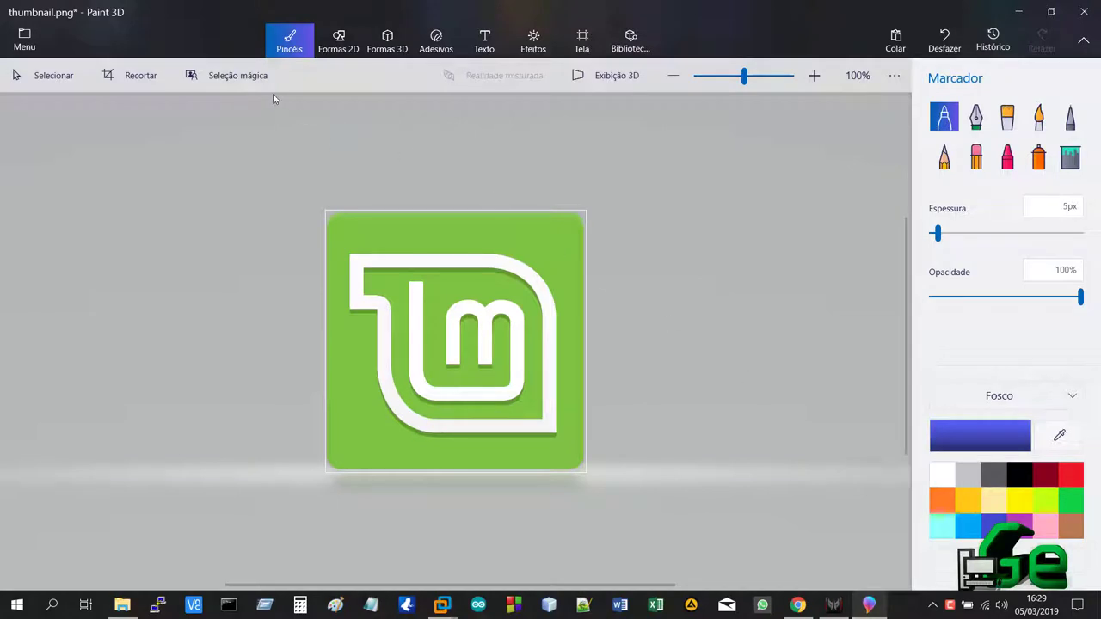
# Start Magic select, tighten the selection area closely around the logo's white leaf outline, and advance to refining the cutout.
pyautogui.click(251, 77)
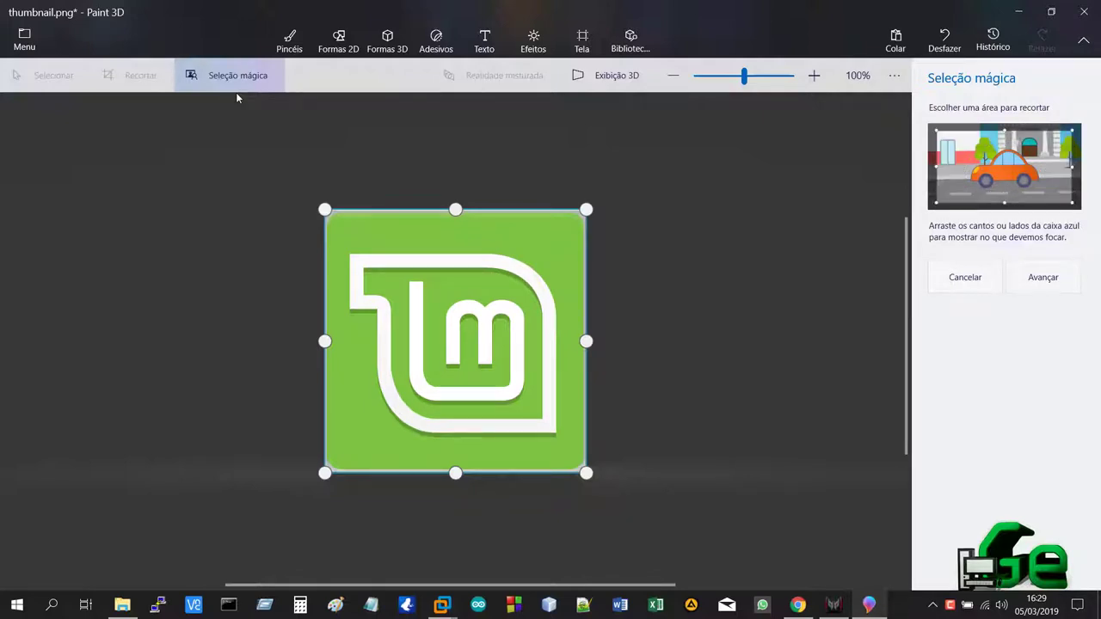
pyautogui.moveTo(324, 341); pyautogui.dragTo(345, 341)
pyautogui.moveTo(467, 474); pyautogui.dragTo(467, 442)
pyautogui.moveTo(591, 322); pyautogui.dragTo(570, 326)
pyautogui.moveTo(455, 208); pyautogui.dragTo(464, 241)
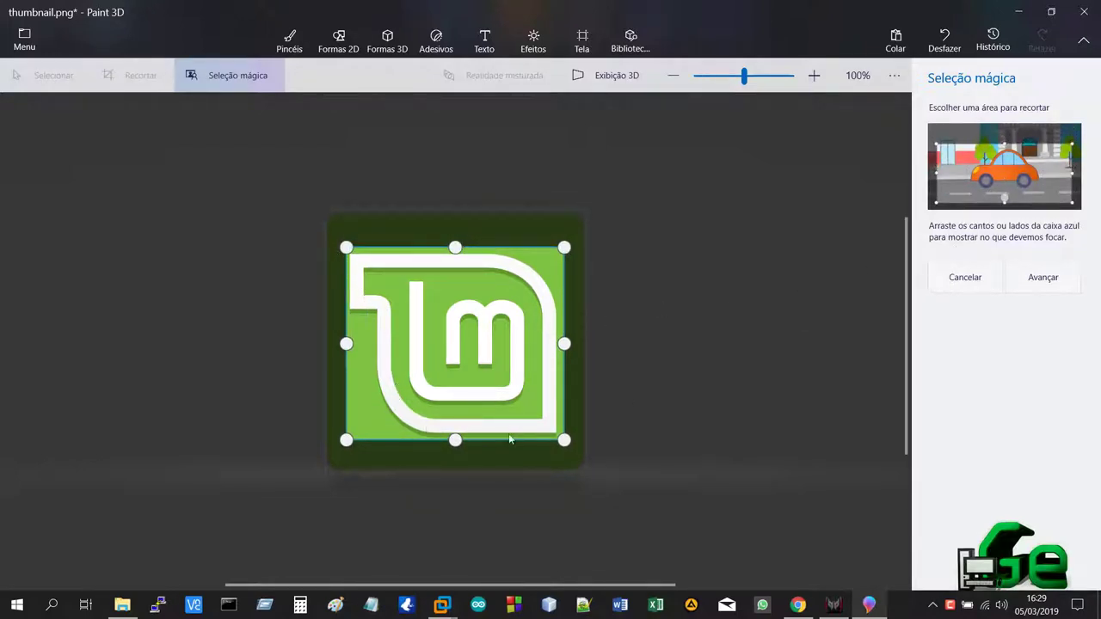
pyautogui.click(1043, 277)
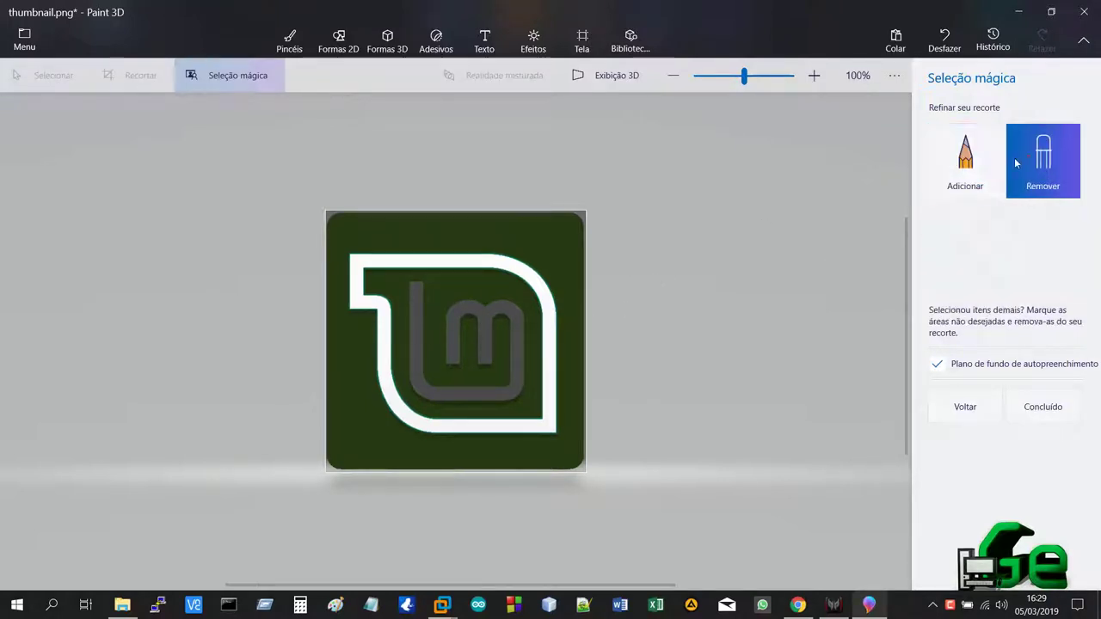
# Add the white "lm" lettering inside the leaf outline to the cutout by tracing over its strokes.
pyautogui.click(984, 165)
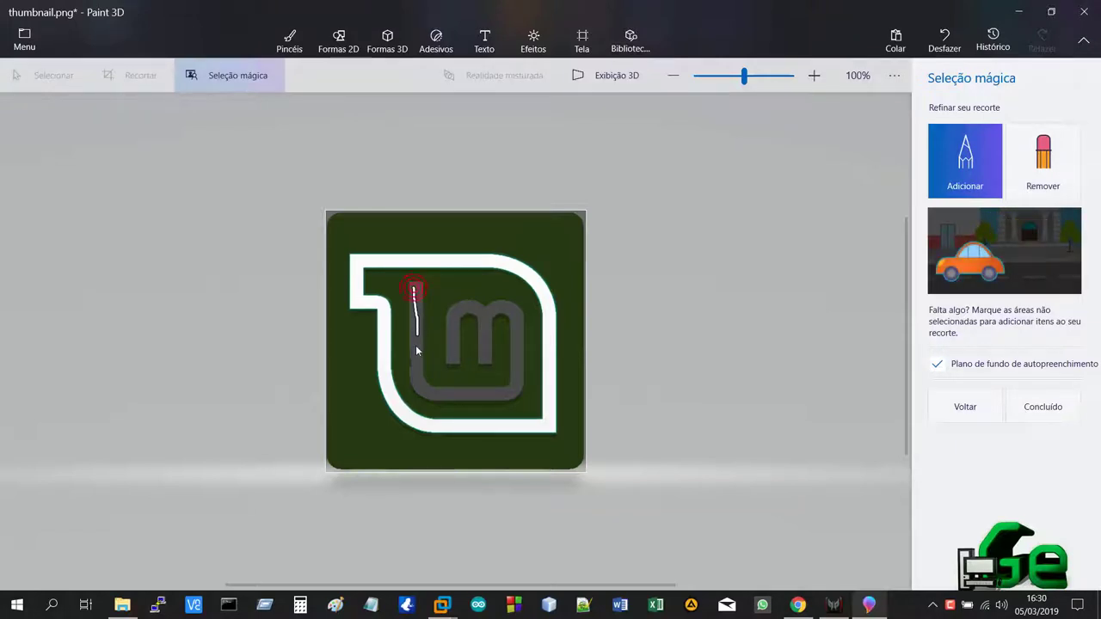
pyautogui.moveTo(451, 394)
pyautogui.mouseDown()
pyautogui.moveTo(513, 395)
pyautogui.moveTo(511, 316)
pyautogui.mouseUp()
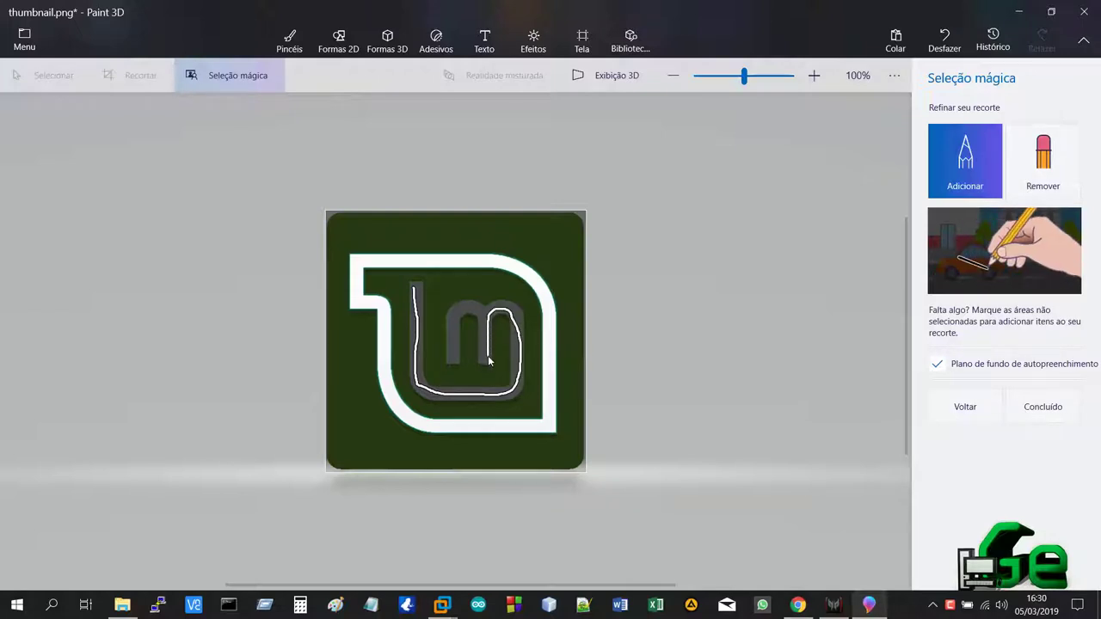
pyautogui.moveTo(488, 317)
pyautogui.mouseDown()
pyautogui.moveTo(460, 311)
pyautogui.moveTo(454, 366)
pyautogui.mouseUp()
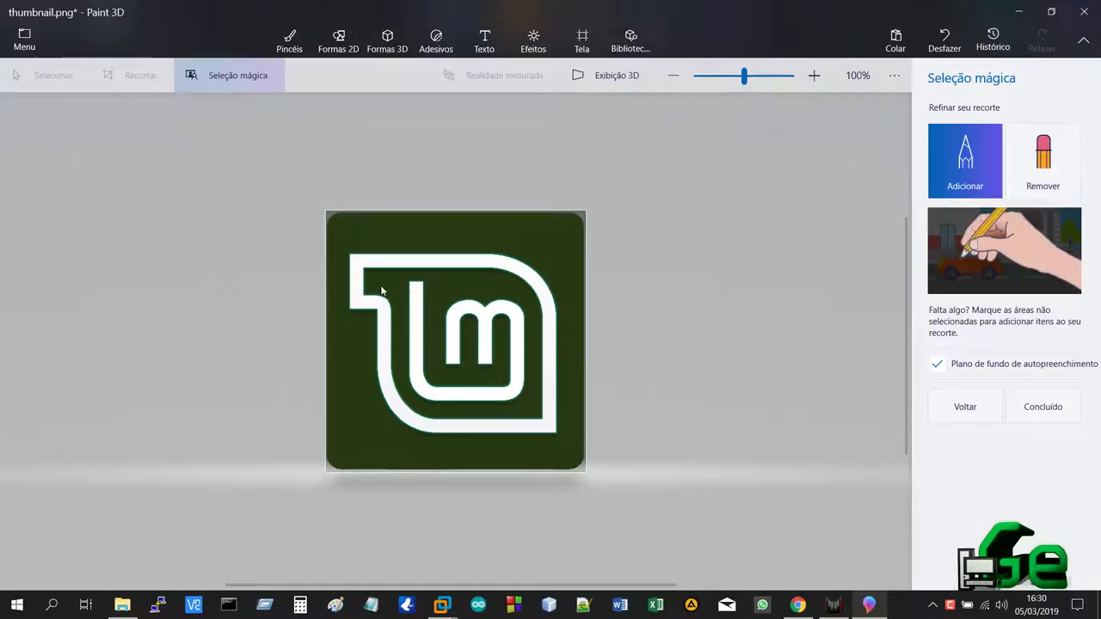
# Add the green area inside the leaf outline to the cutout, plus a small spot near the image's upper-right corner.
pyautogui.moveTo(373, 284)
pyautogui.mouseDown()
pyautogui.moveTo(431, 414)
pyautogui.moveTo(499, 415)
pyautogui.moveTo(534, 370)
pyautogui.moveTo(452, 281)
pyautogui.mouseUp()
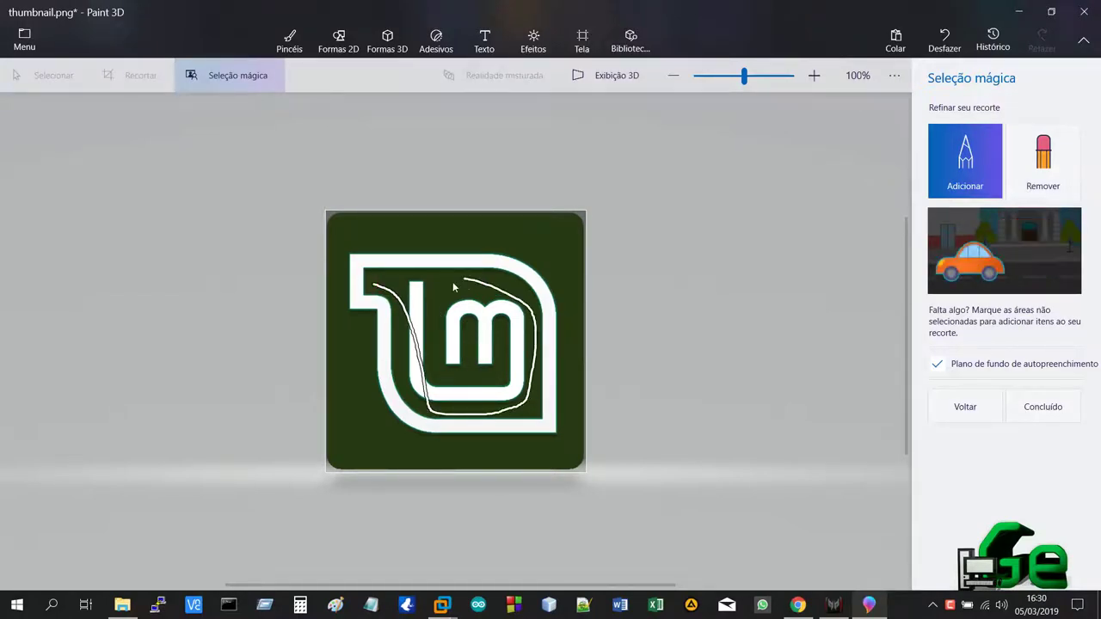
pyautogui.moveTo(451, 339); pyautogui.dragTo(497, 365)
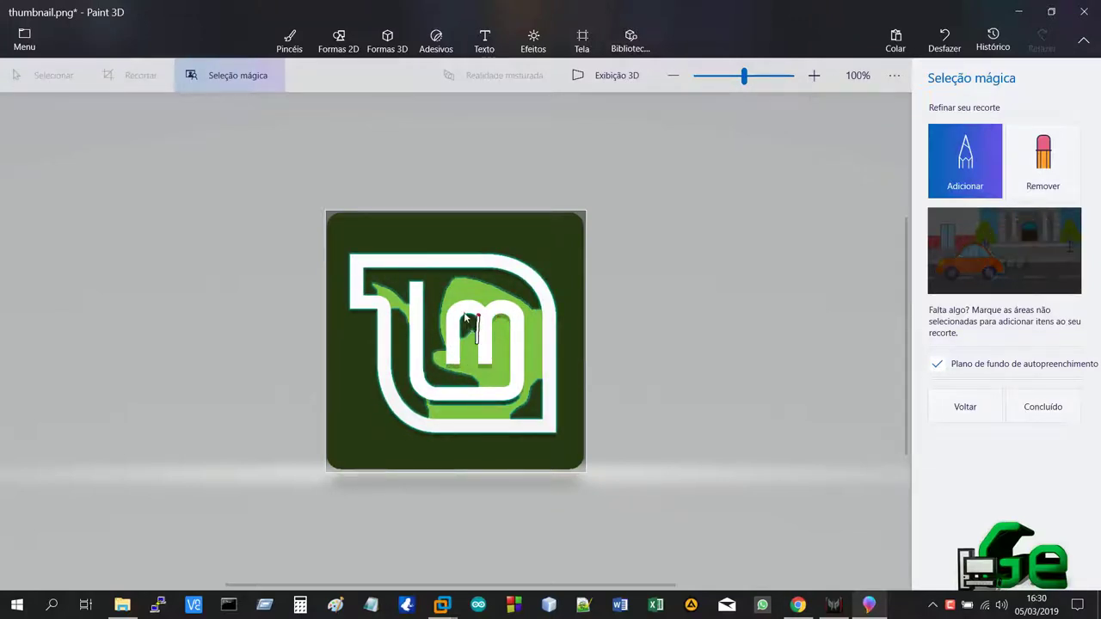
pyautogui.moveTo(469, 319); pyautogui.dragTo(471, 333)
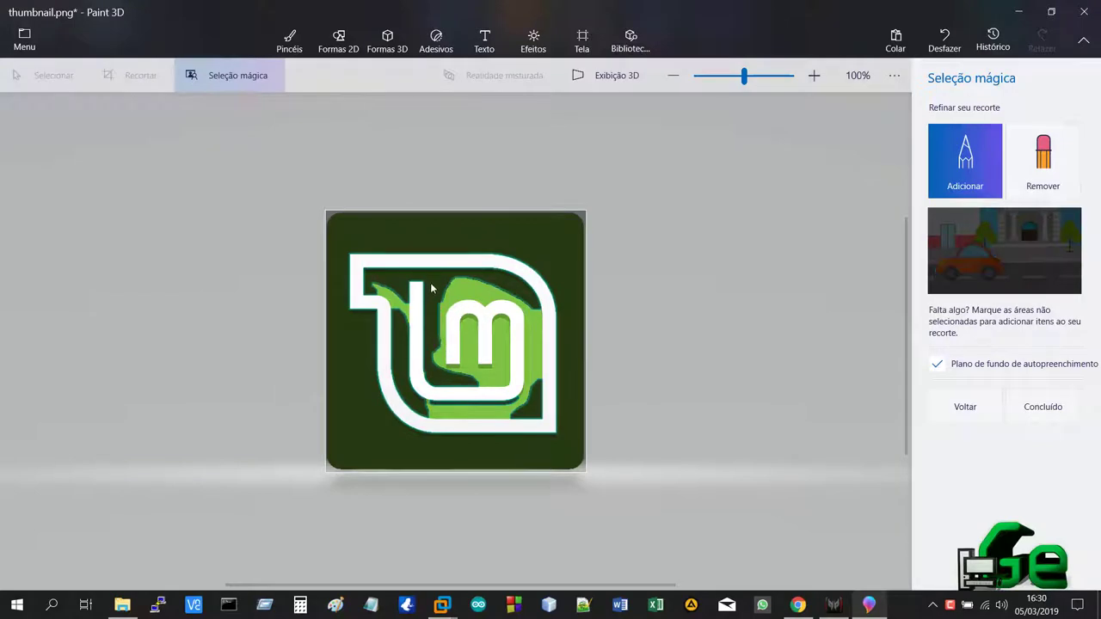
pyautogui.moveTo(438, 277); pyautogui.dragTo(525, 298)
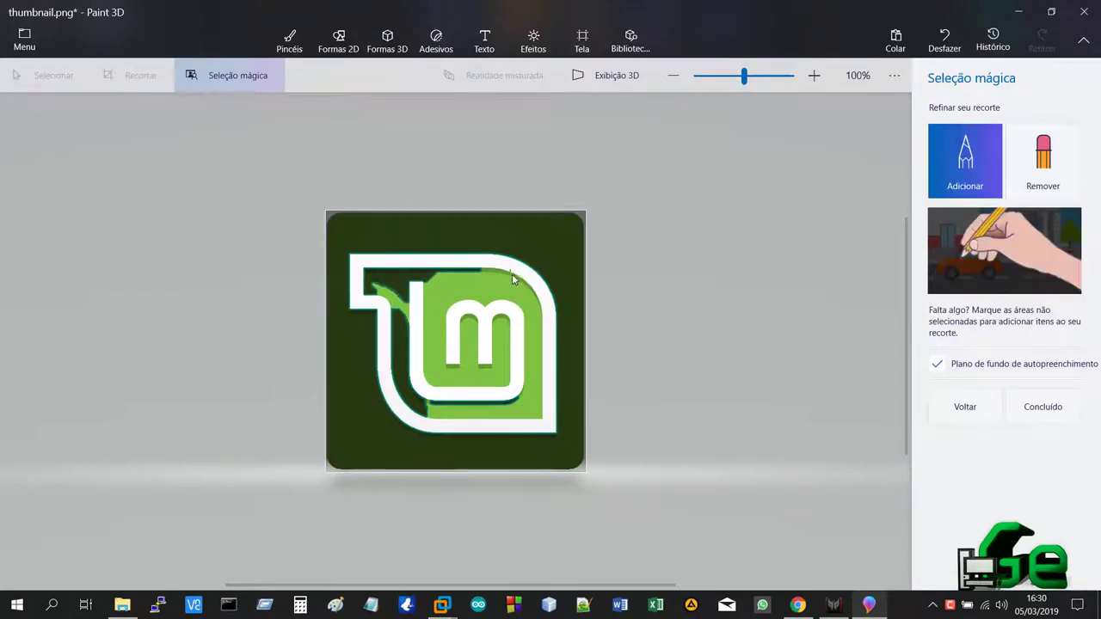
pyautogui.moveTo(527, 414)
pyautogui.mouseDown()
pyautogui.moveTo(507, 397)
pyautogui.moveTo(410, 385)
pyautogui.moveTo(393, 370)
pyautogui.mouseUp()
pyautogui.moveTo(398, 318)
pyautogui.mouseDown()
pyautogui.moveTo(414, 390)
pyautogui.moveTo(448, 404)
pyautogui.mouseUp()
pyautogui.moveTo(395, 284)
pyautogui.mouseDown()
pyautogui.moveTo(405, 266)
pyautogui.moveTo(367, 273)
pyautogui.moveTo(478, 273)
pyautogui.mouseUp()
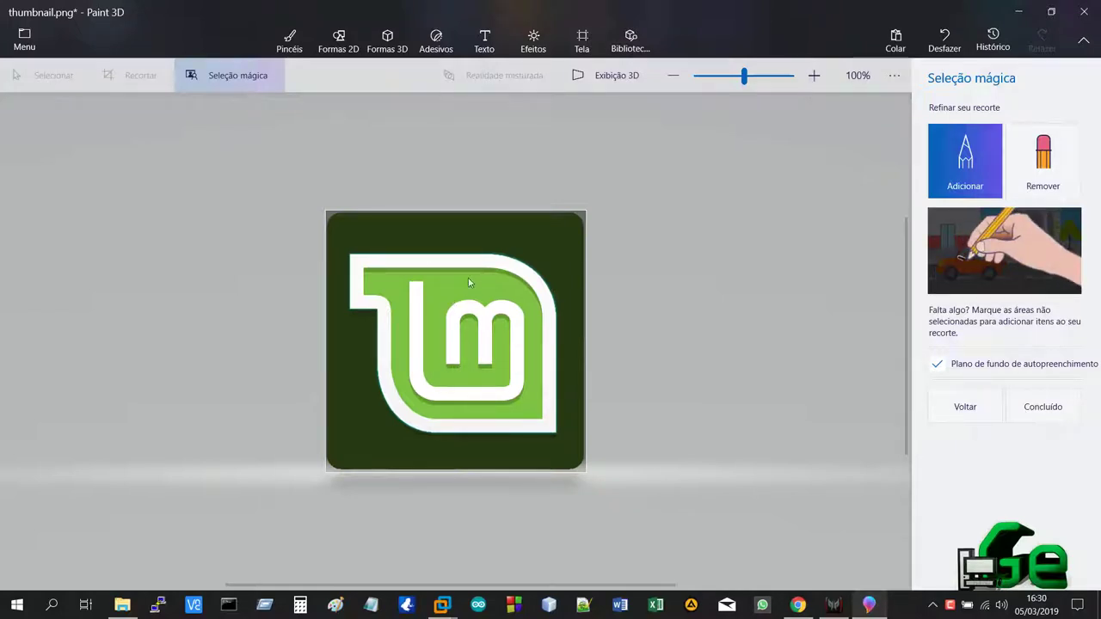
pyautogui.click(557, 237)
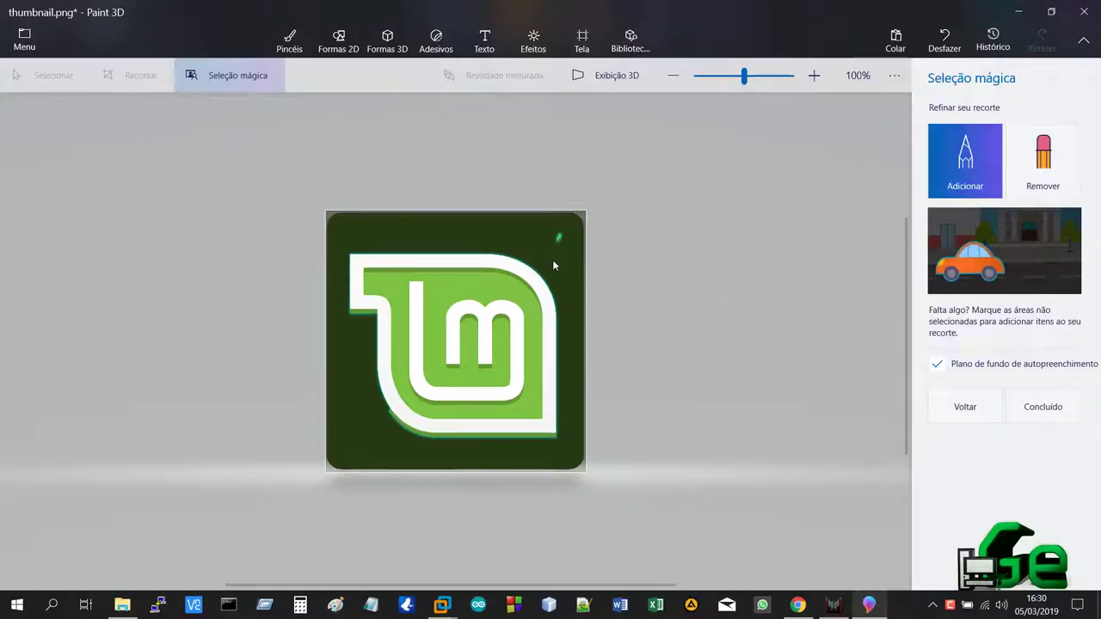
# Remove the small stray green spot near the image's upper-right corner from the cutout.
pyautogui.click(1051, 159)
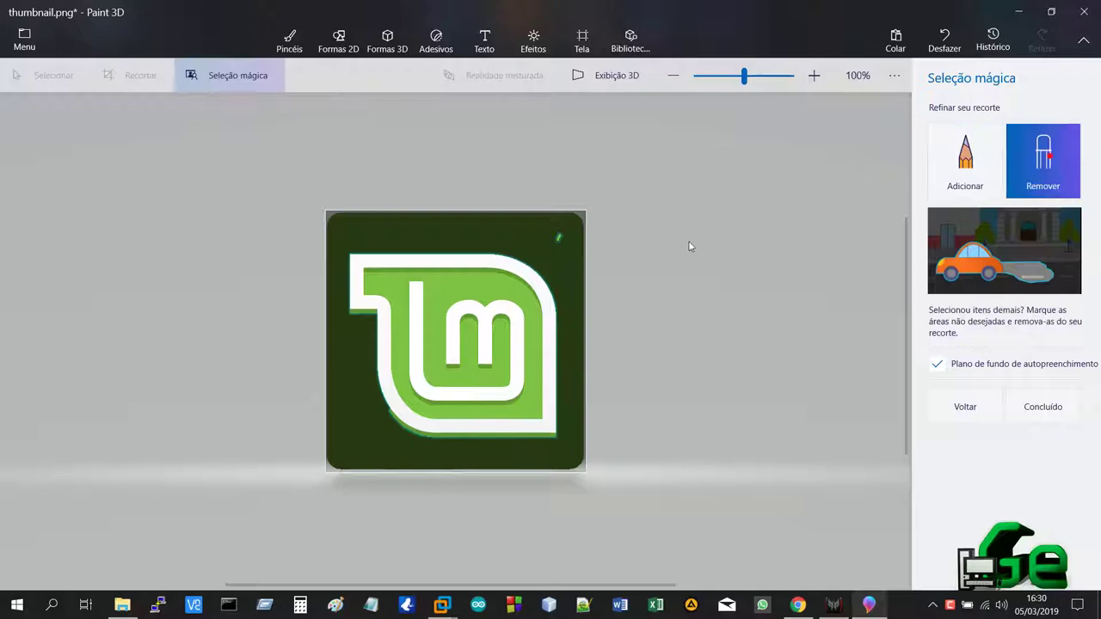
pyautogui.click(561, 228)
pyautogui.scroll(5, 562, 242)
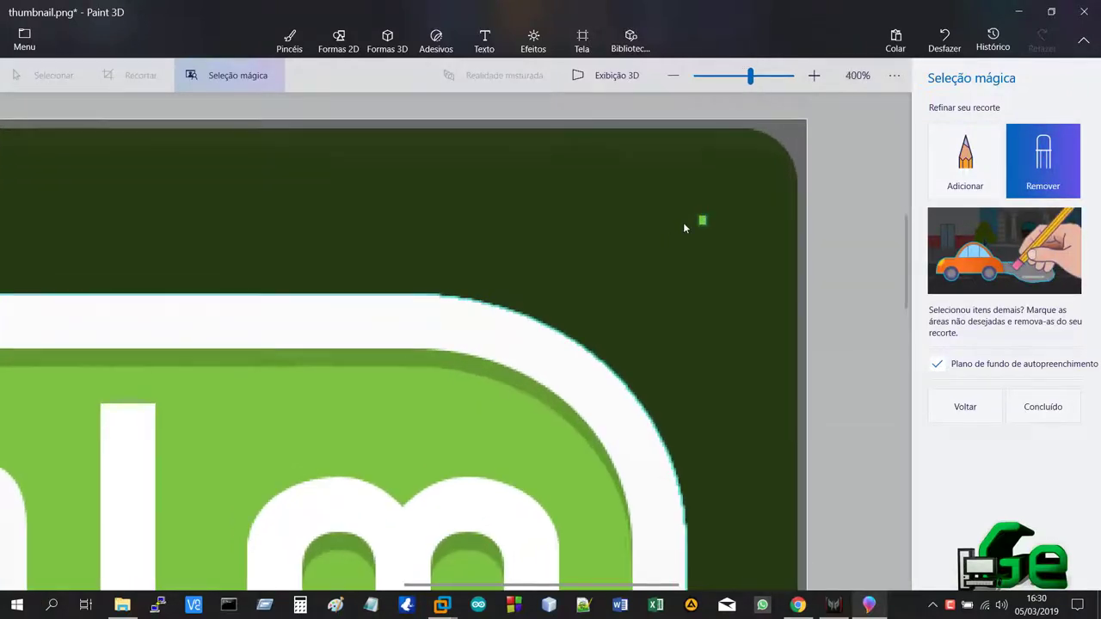
pyautogui.moveTo(704, 225); pyautogui.dragTo(699, 229)
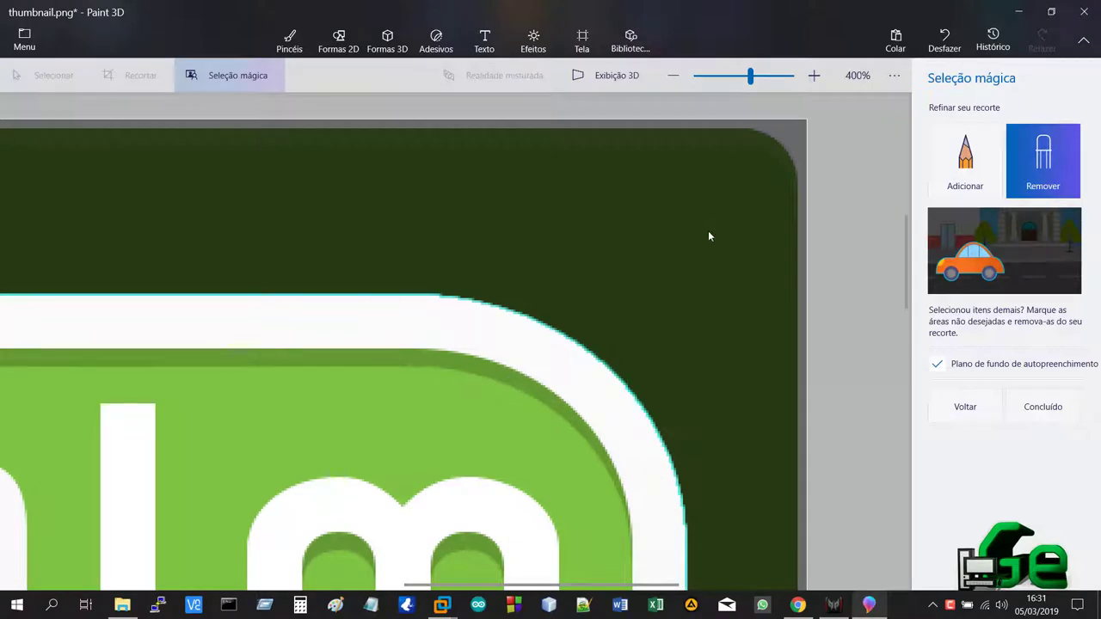
pyautogui.scroll(-5, 668, 261)
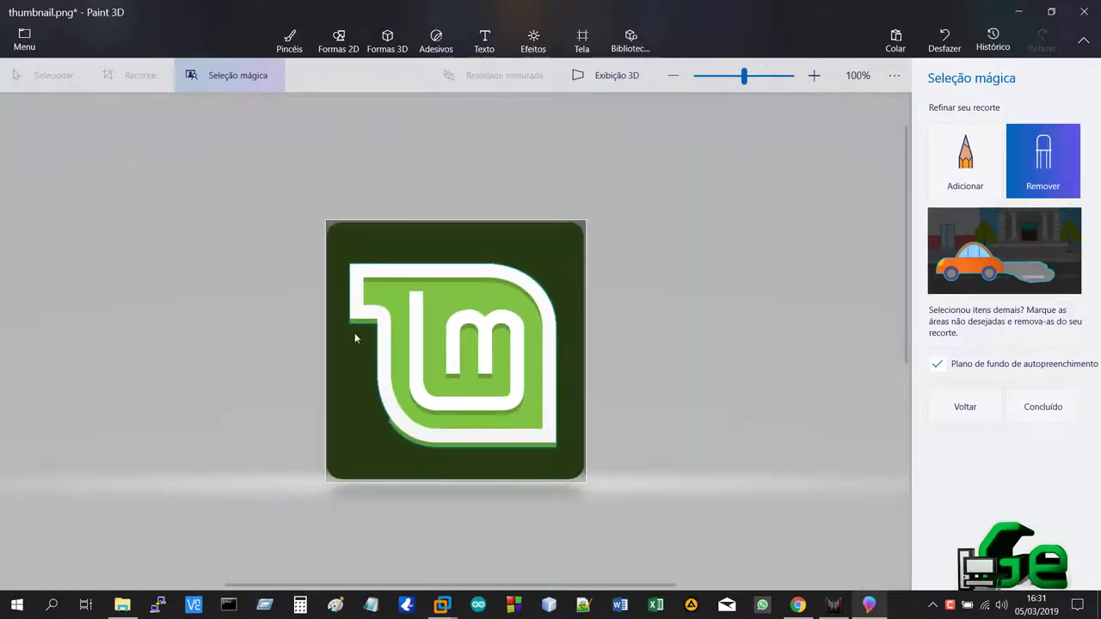
# Remove the green shadow strips beneath the leaf outline's left tip and along its lower edge from the cutout, and finish the cutout.
pyautogui.scroll(5, 346, 352)
pyautogui.moveTo(210, 258); pyautogui.dragTo(259, 263)
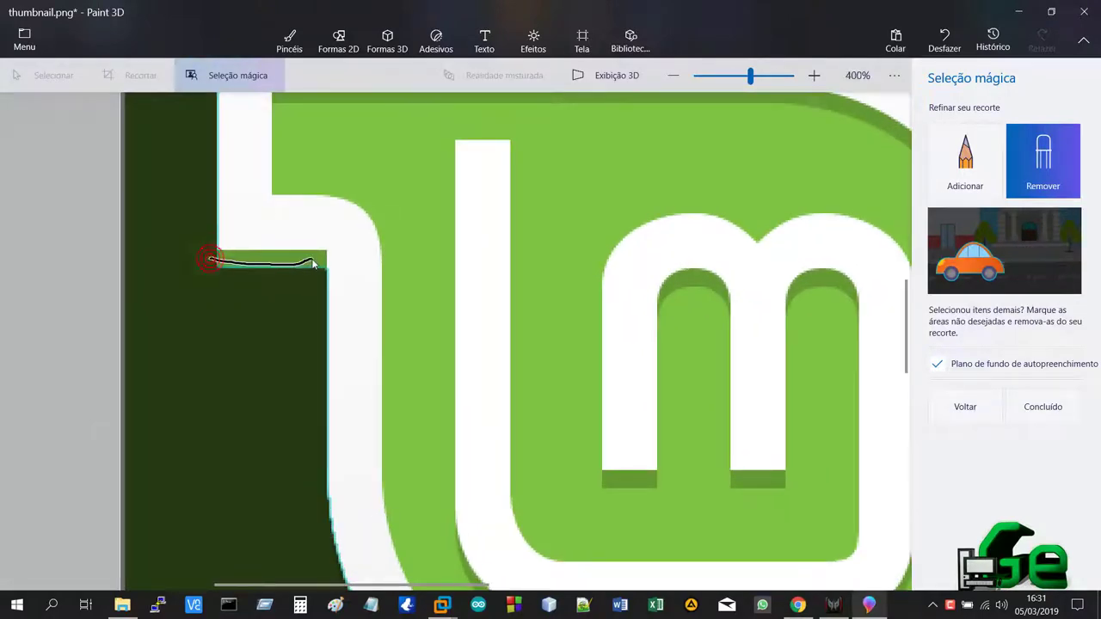
pyautogui.scroll(-5, 314, 297)
pyautogui.scroll(6, 481, 479)
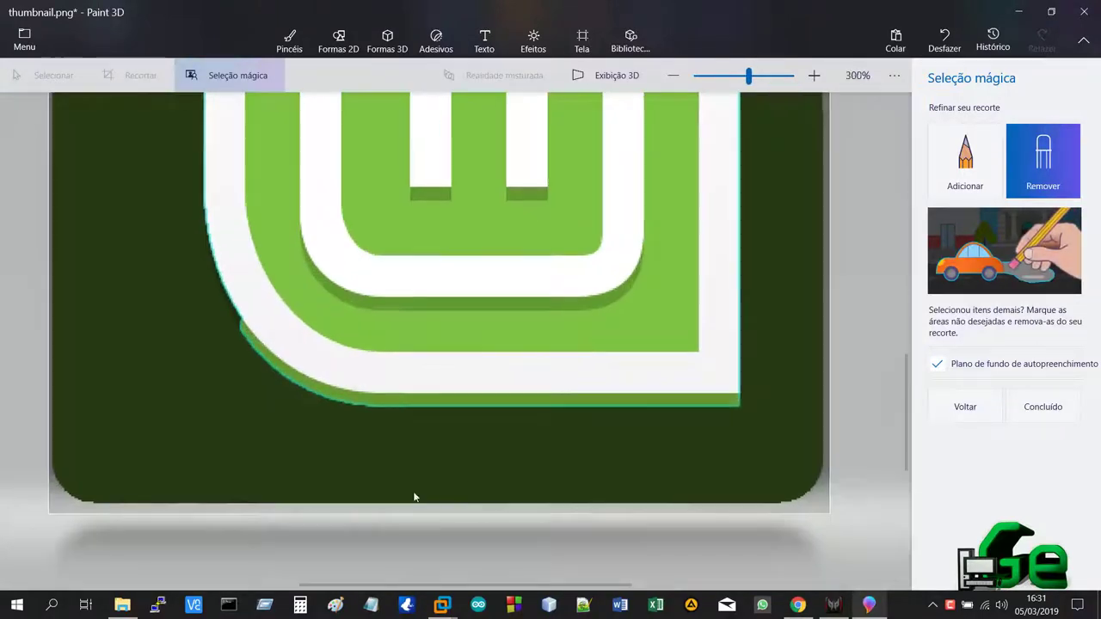
pyautogui.moveTo(63, 162)
pyautogui.mouseDown()
pyautogui.moveTo(197, 282)
pyautogui.moveTo(258, 303)
pyautogui.mouseUp()
pyautogui.scroll(-2, 586, 371)
pyautogui.scroll(-5, 587, 371)
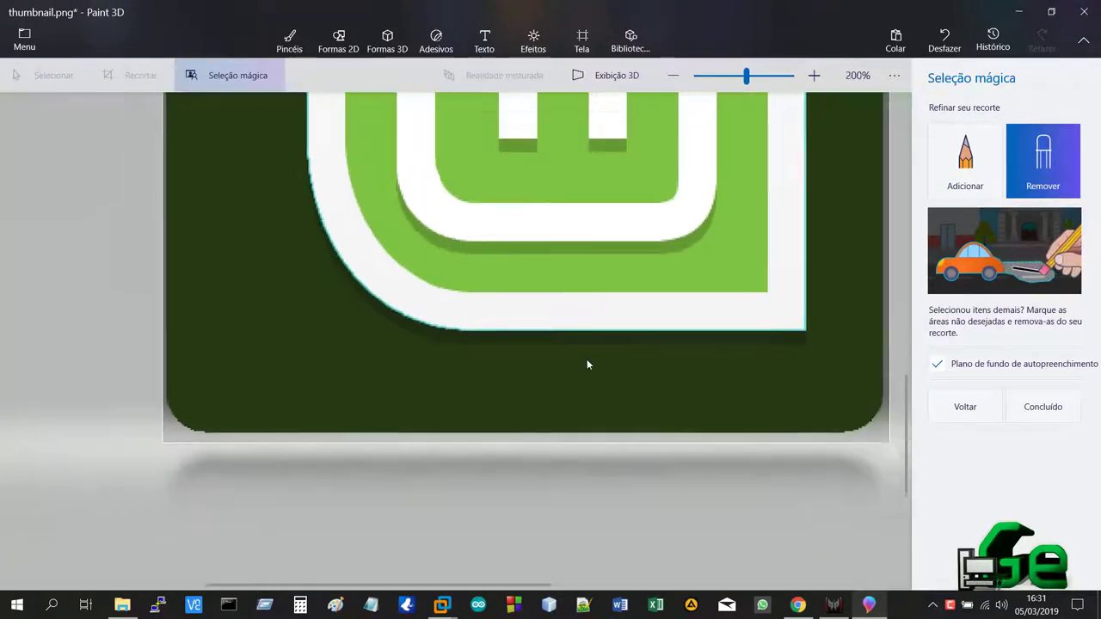
pyautogui.scroll(2, 443, 232)
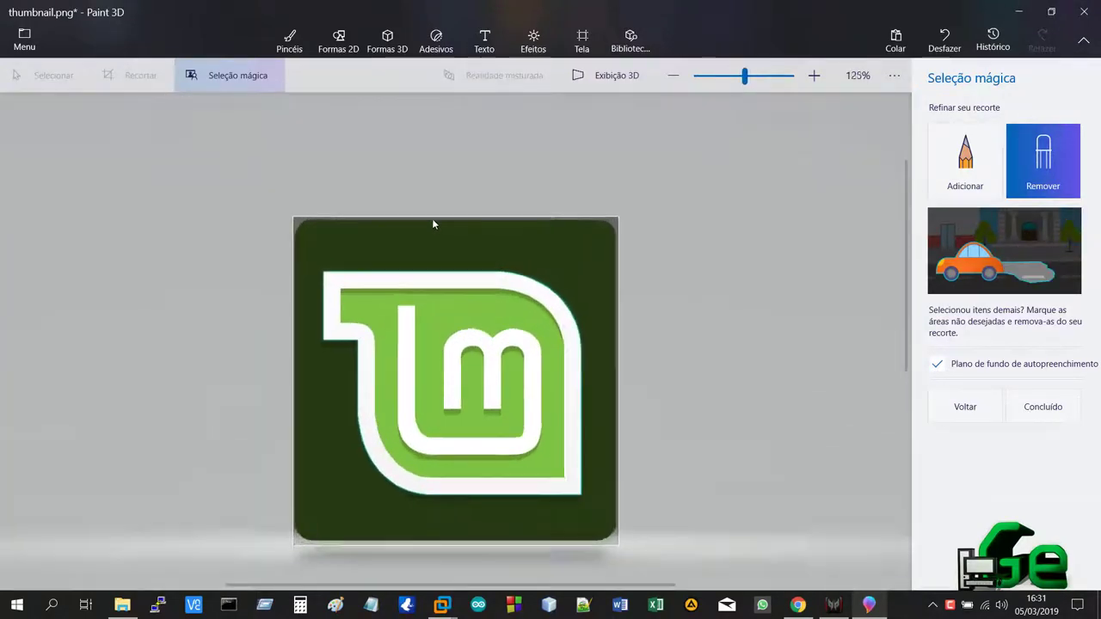
pyautogui.scroll(-1, 421, 335)
pyautogui.scroll(2, 437, 348)
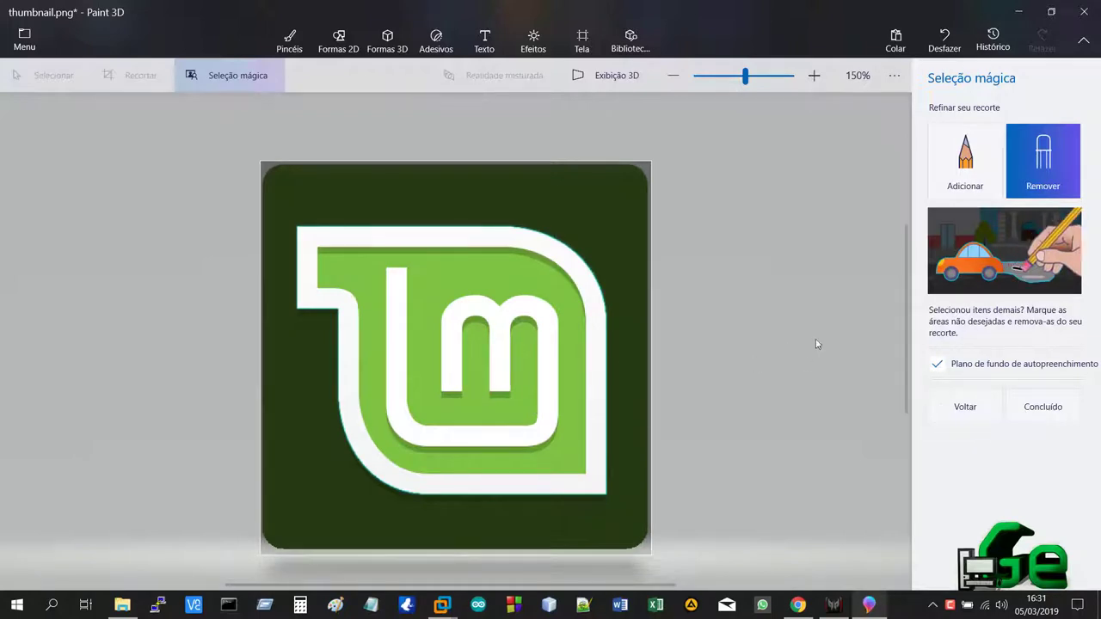
pyautogui.click(1044, 409)
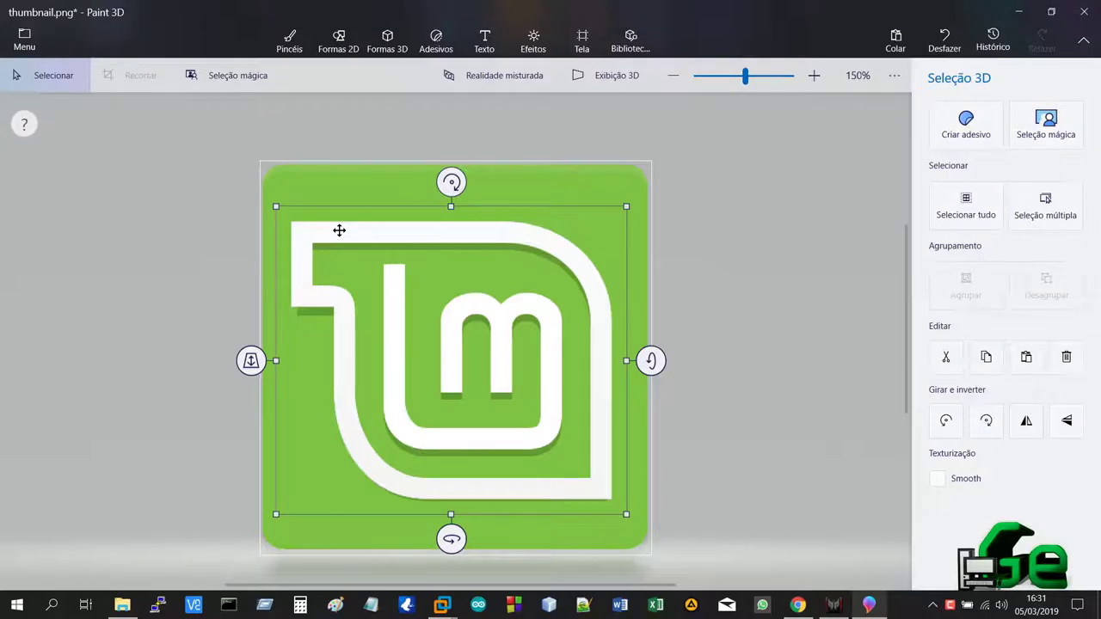
# Start a new project without saving the changes to thumbnail.png, and paste the cut-out logo onto the blank canvas.
pyautogui.hotkey('ctrl', 'n')
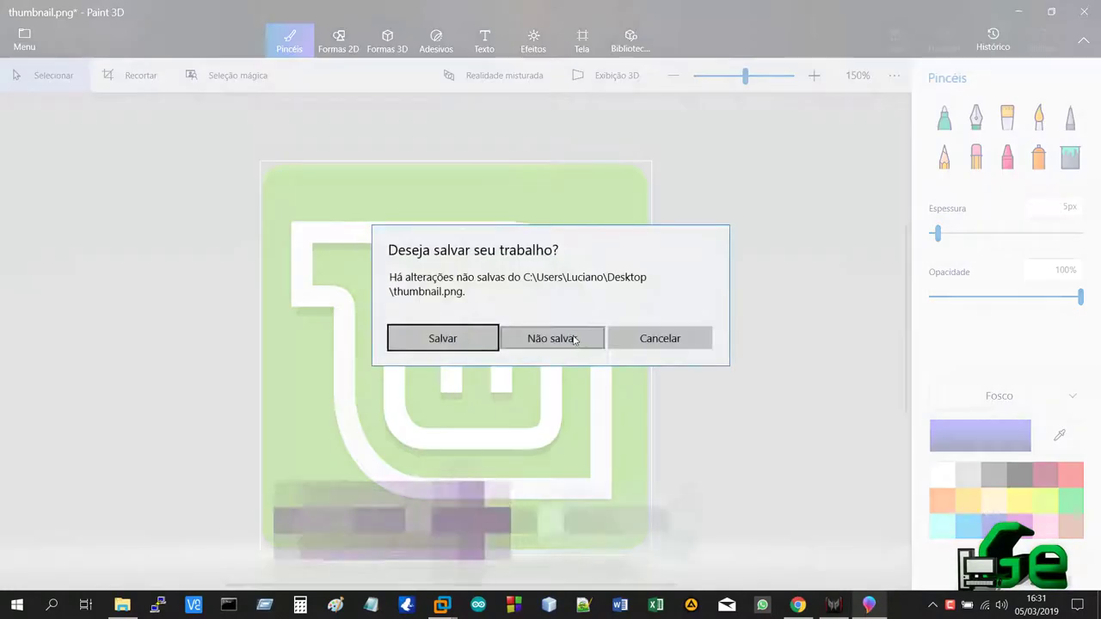
pyautogui.click(572, 339)
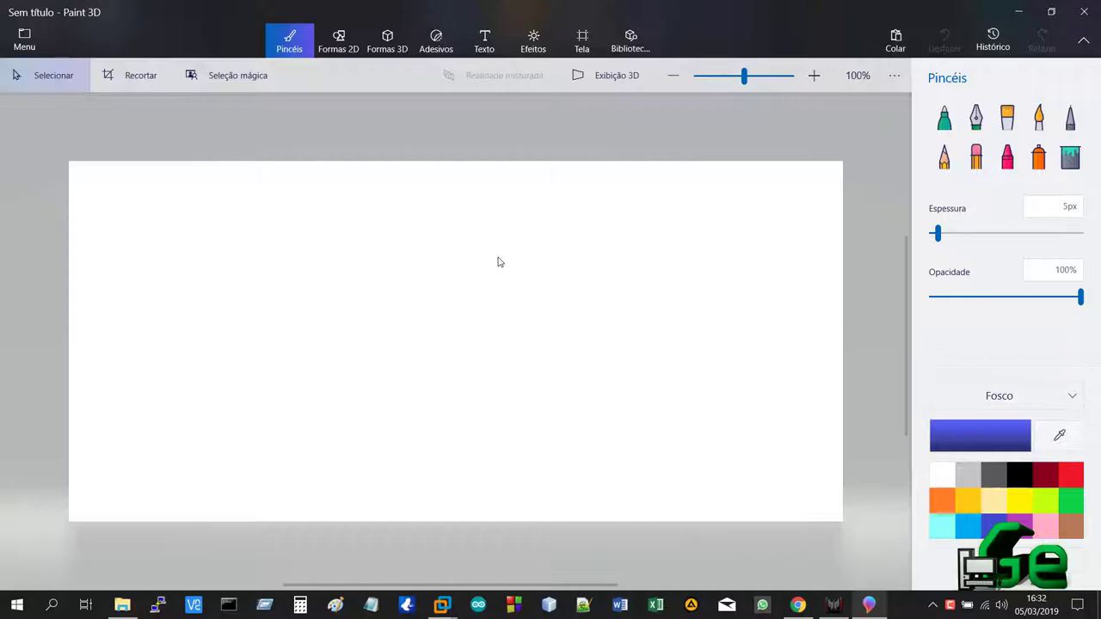
pyautogui.hotkey('ctrl', 'v')
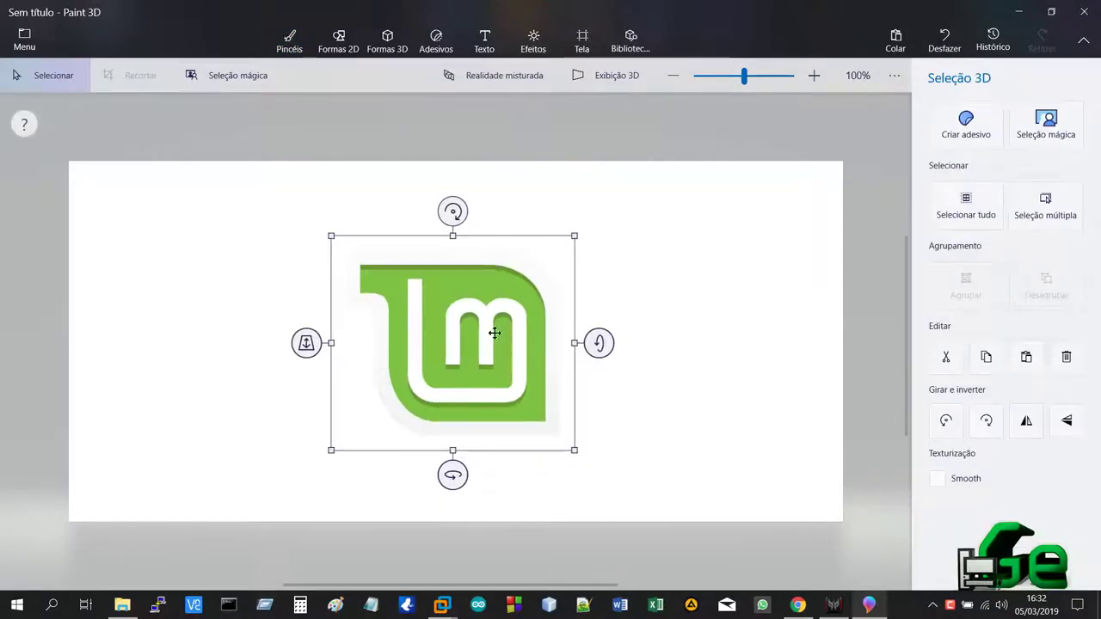
pyautogui.click(582, 203)
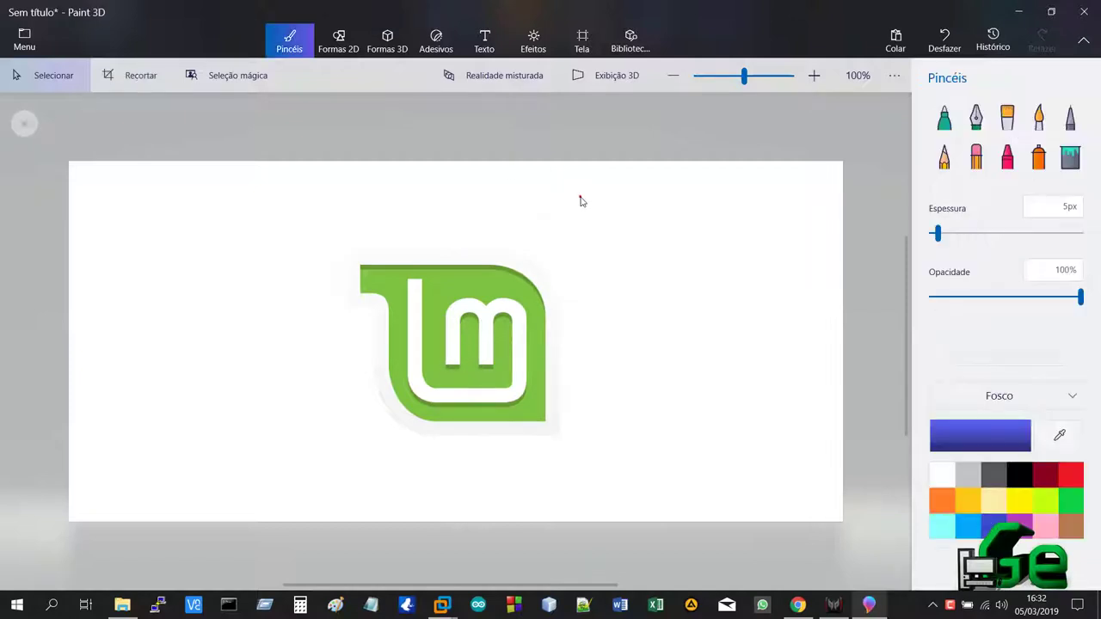
# Make the canvas transparent and narrow it around the logo to a width of 429 px.
pyautogui.click(582, 41)
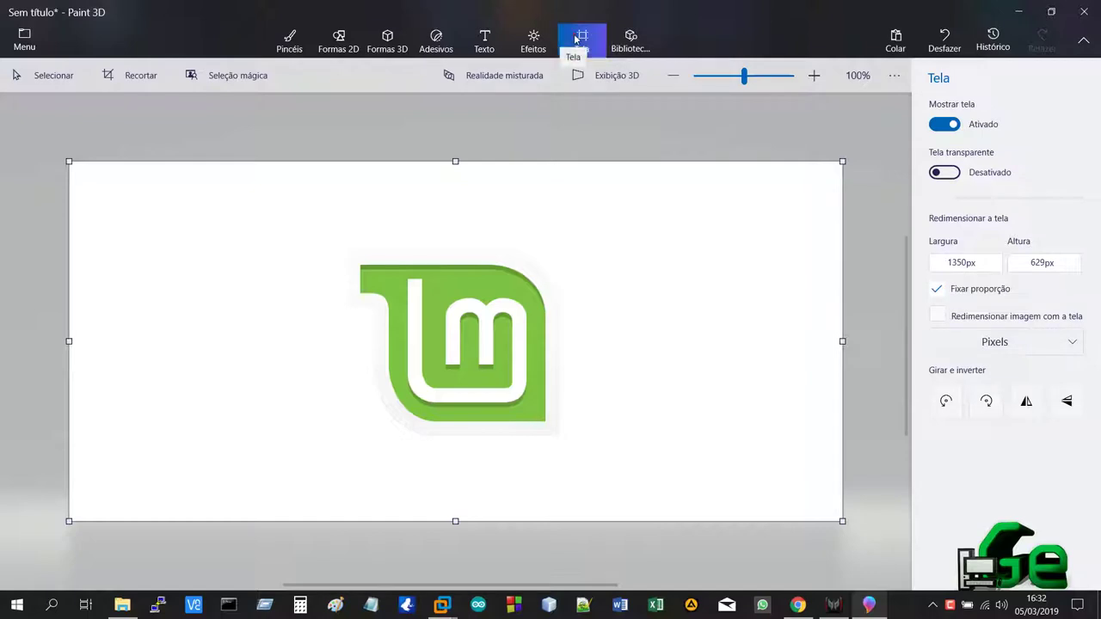
pyautogui.click(943, 171)
pyautogui.moveTo(842, 343); pyautogui.dragTo(584, 361)
pyautogui.moveTo(197, 340); pyautogui.dragTo(323, 340)
pyautogui.moveTo(655, 340); pyautogui.dragTo(567, 342)
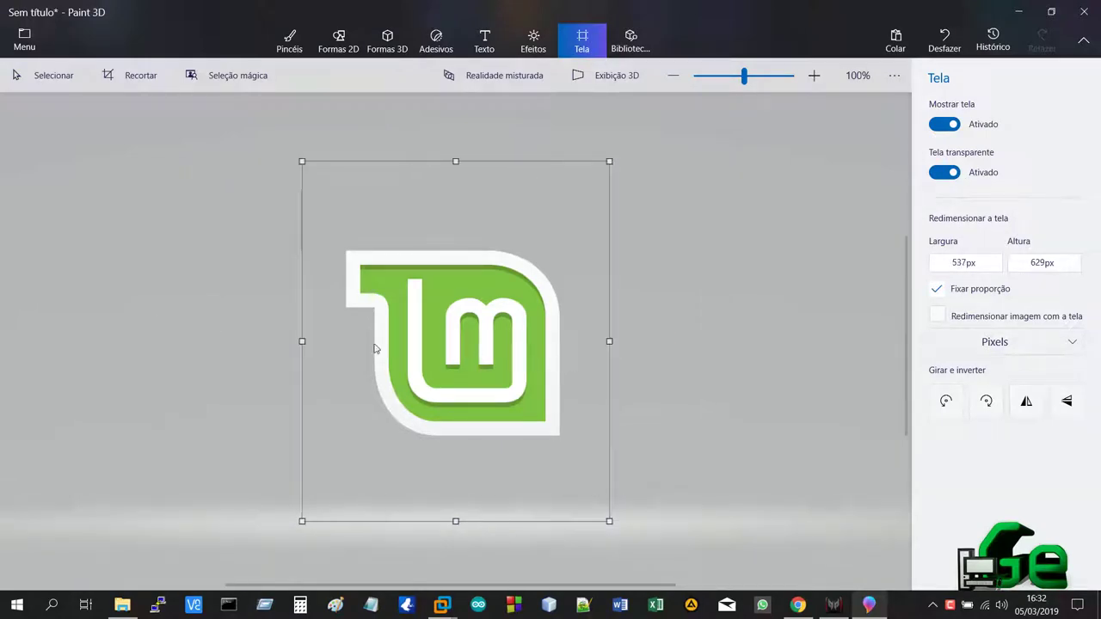
pyautogui.moveTo(302, 340); pyautogui.dragTo(334, 340)
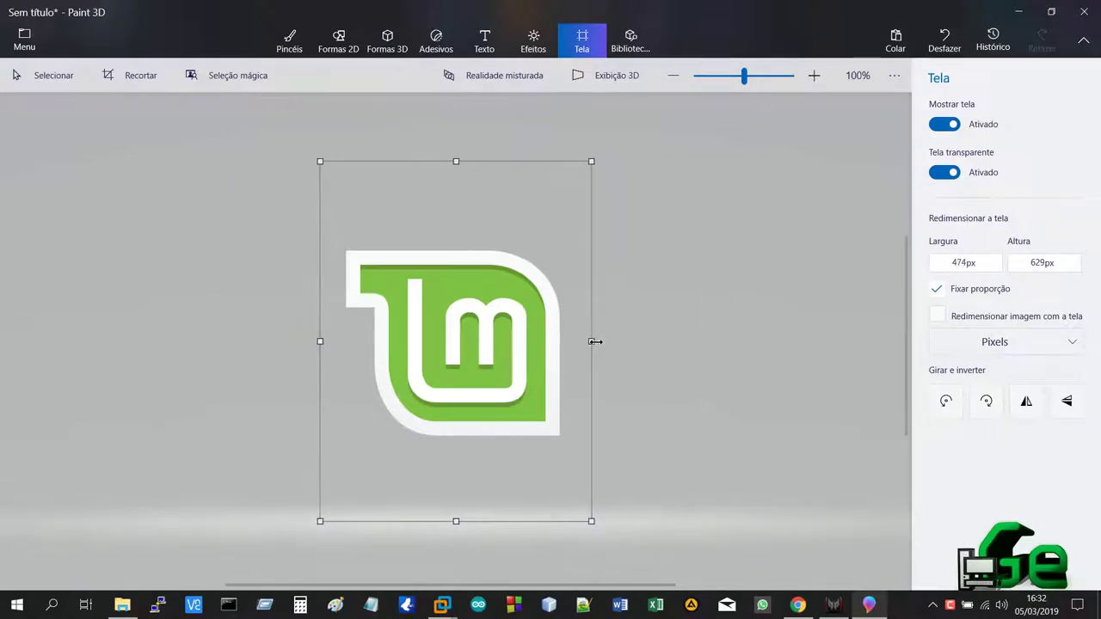
pyautogui.moveTo(594, 342); pyautogui.dragTo(565, 343)
# Reduce the canvas height around the logo to 393 px.
pyautogui.moveTo(454, 162); pyautogui.dragTo(454, 239)
pyautogui.moveTo(453, 487); pyautogui.dragTo(457, 438)
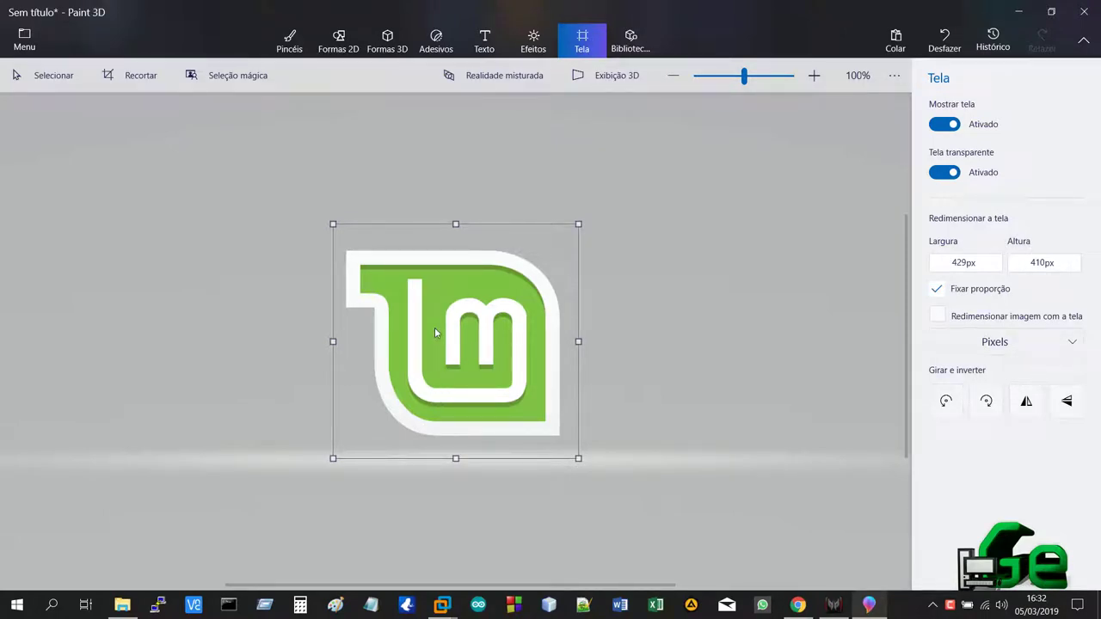
pyautogui.moveTo(456, 458); pyautogui.dragTo(456, 444)
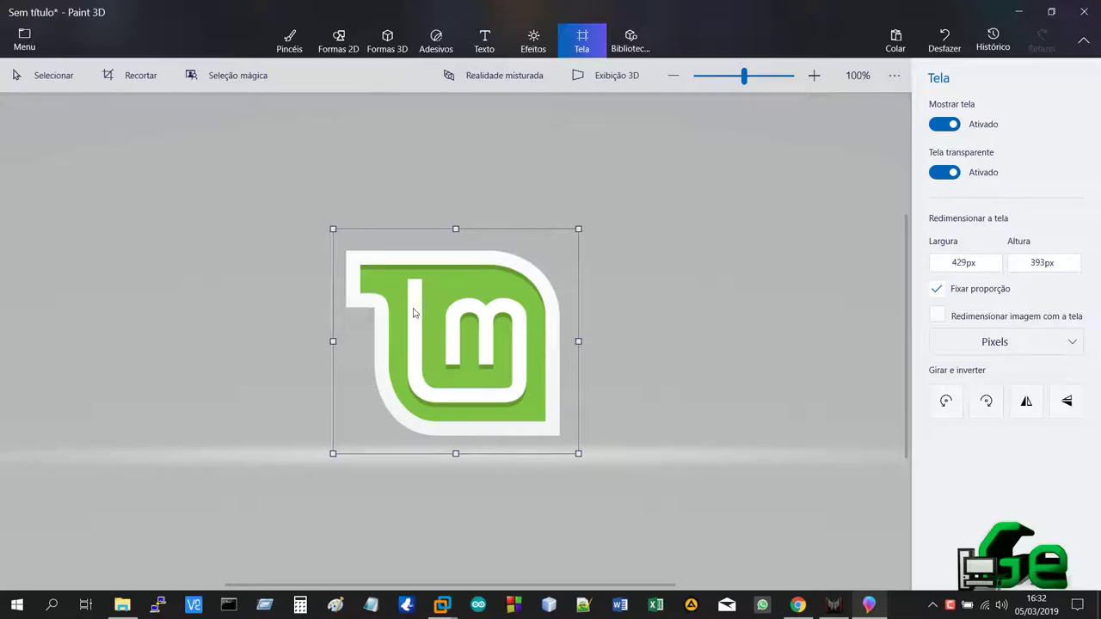
# Save the logo as a PNG image with transparency on the desktop, replacing the existing thumbnail.png.
pyautogui.click(26, 41)
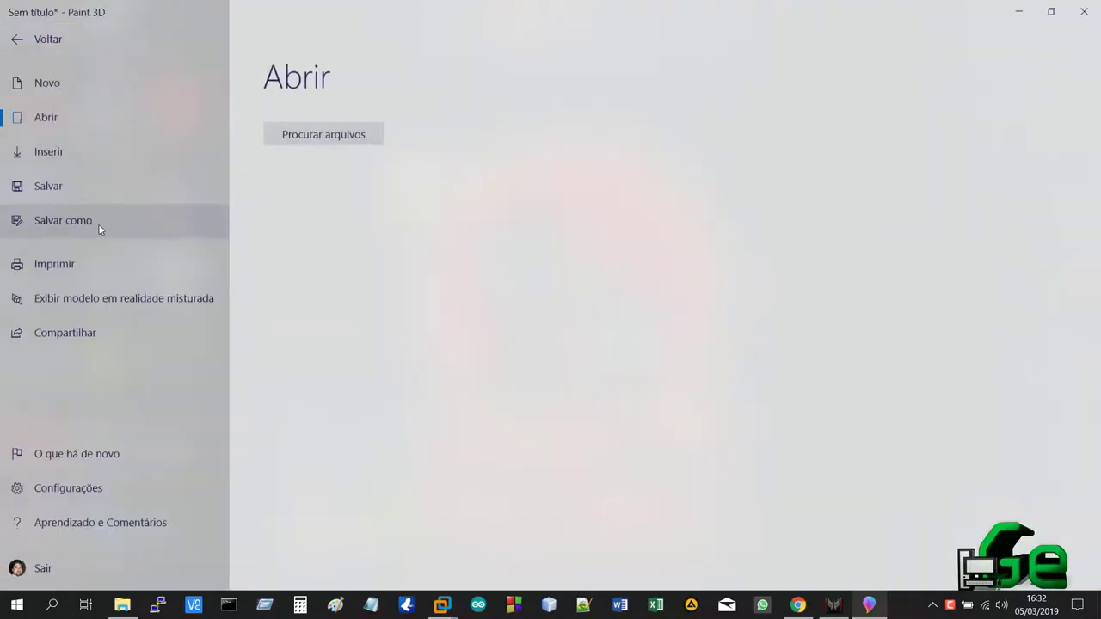
pyautogui.click(98, 224)
pyautogui.click(297, 216)
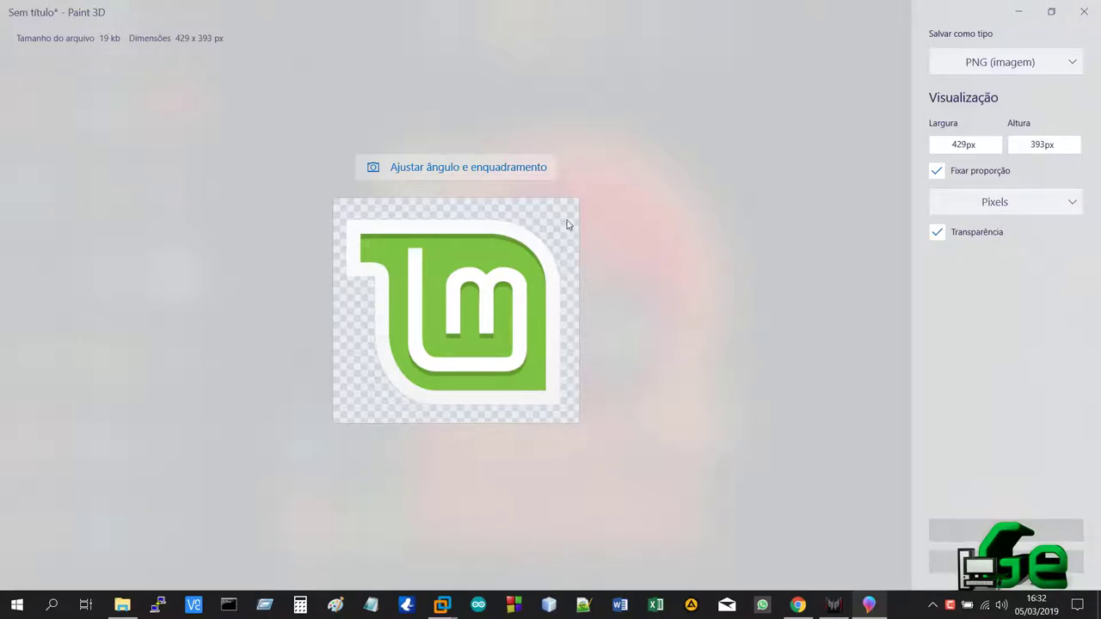
pyautogui.click(977, 64)
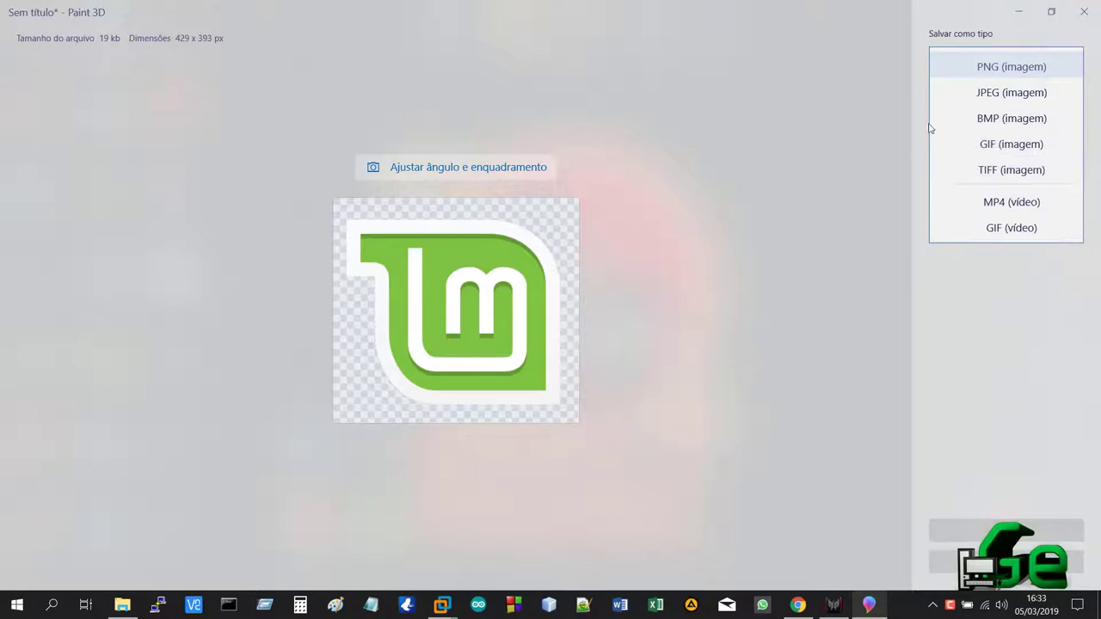
pyautogui.click(560, 222)
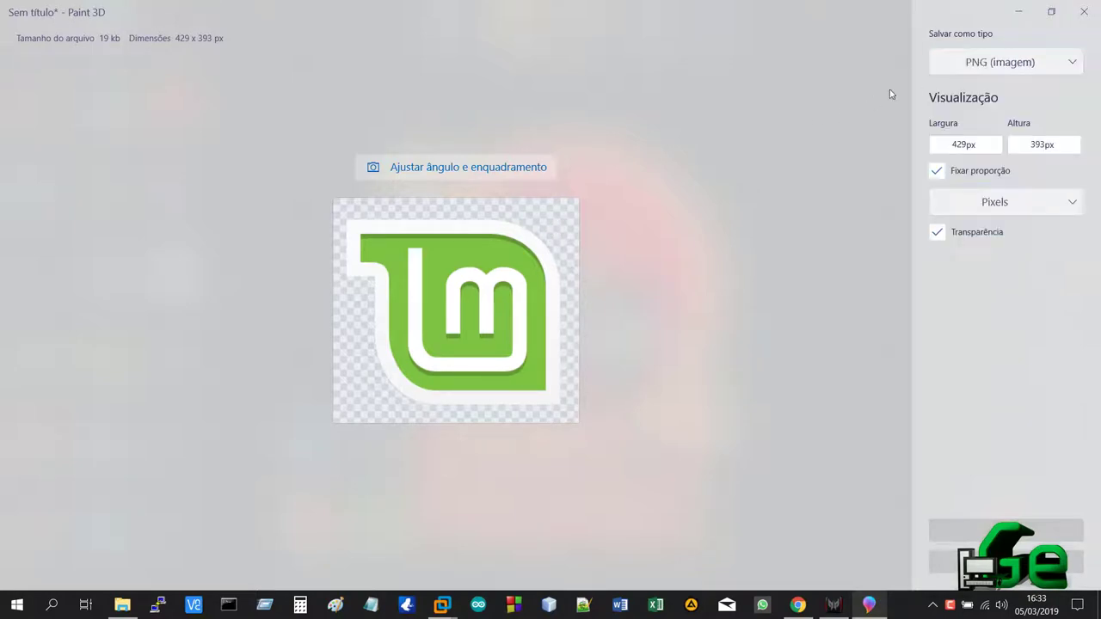
pyautogui.click(941, 72)
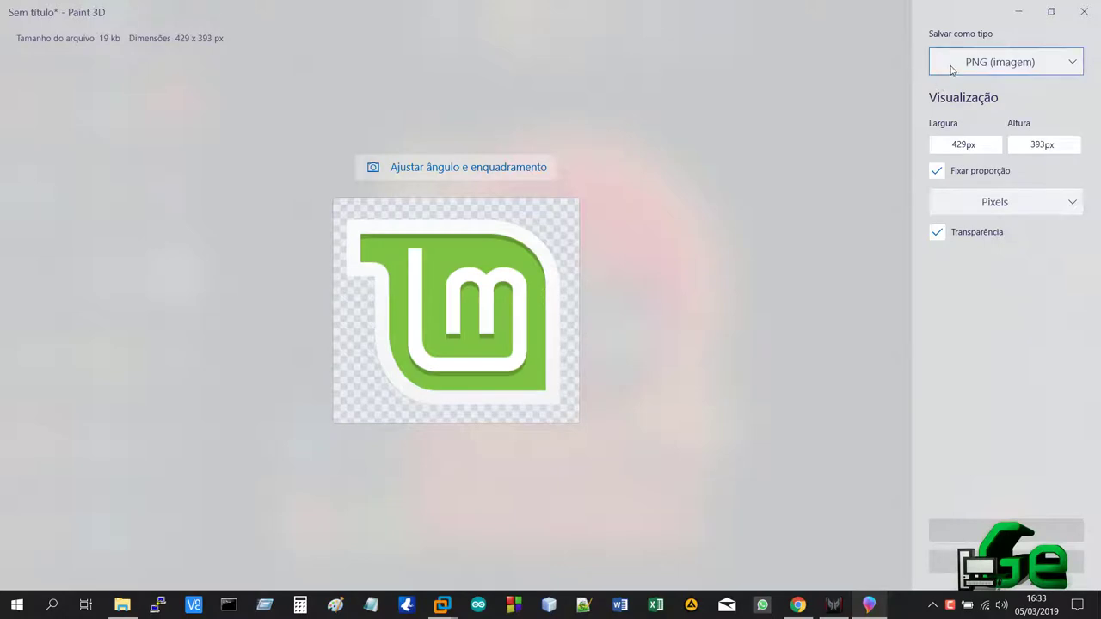
pyautogui.click(898, 62)
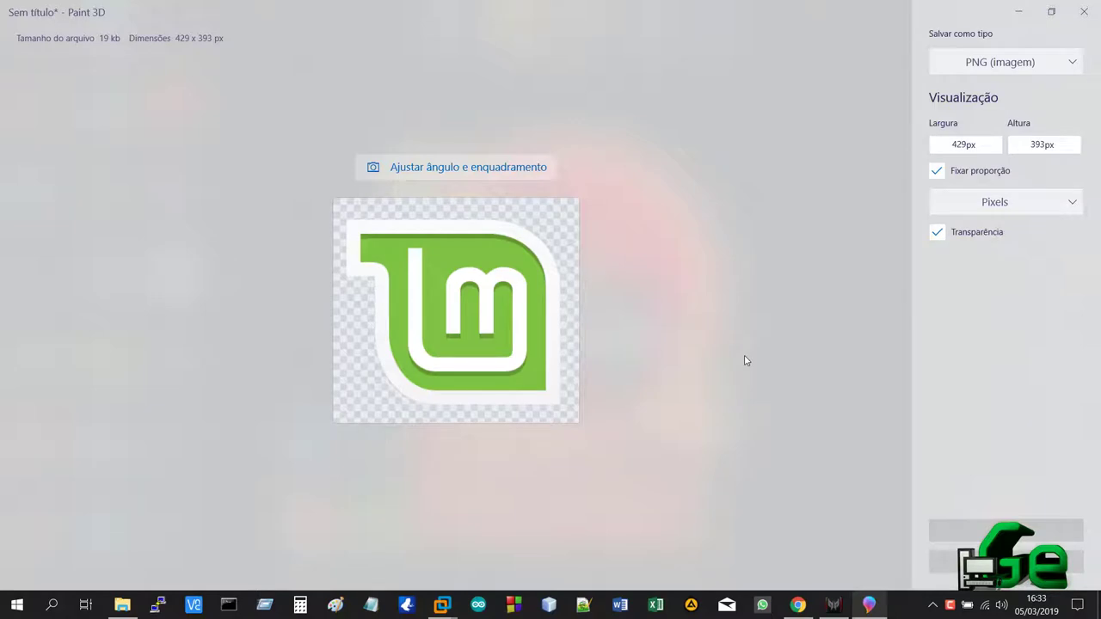
pyautogui.click(976, 528)
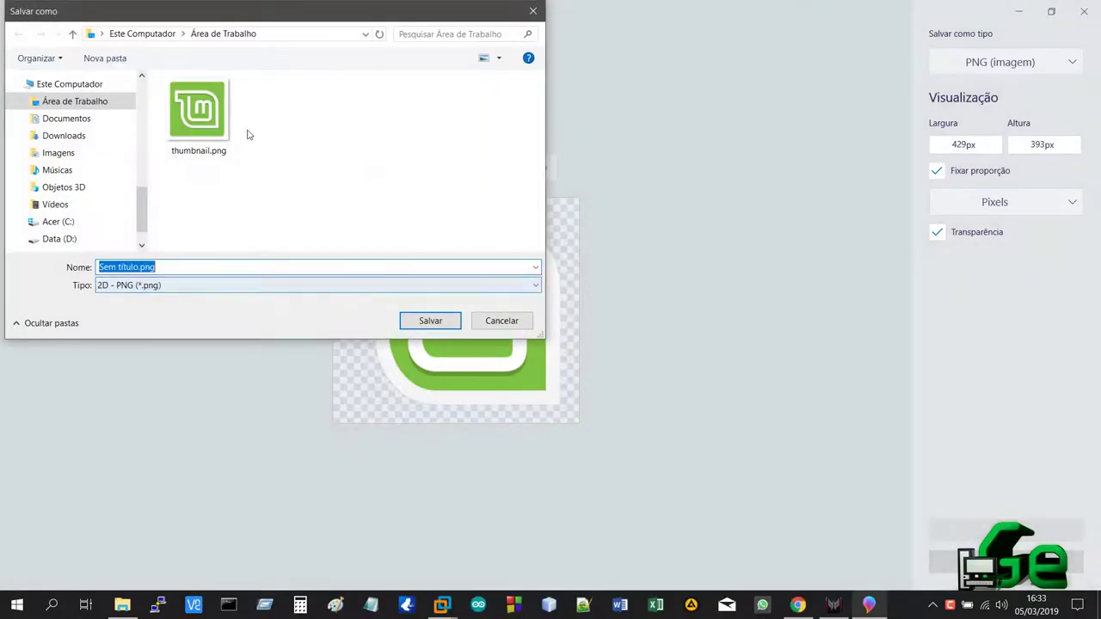
pyautogui.doubleClick(221, 157)
pyautogui.click(571, 305)
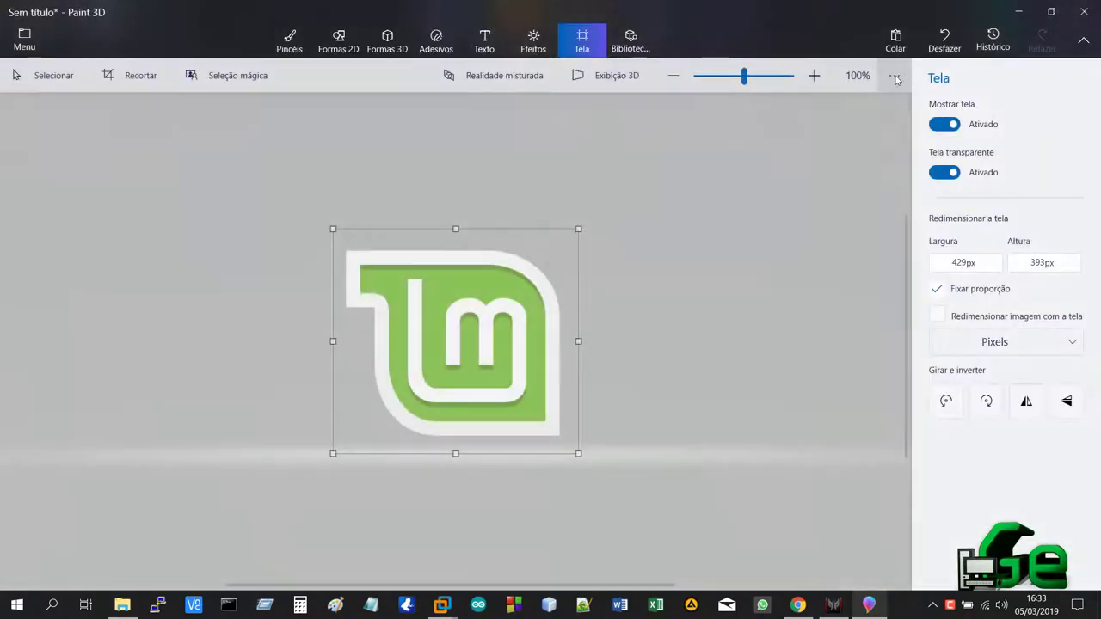
# Open thumbnail.png from the desktop in the Photos viewer to check the saved cutout, and close the viewer.
pyautogui.click(1017, 12)
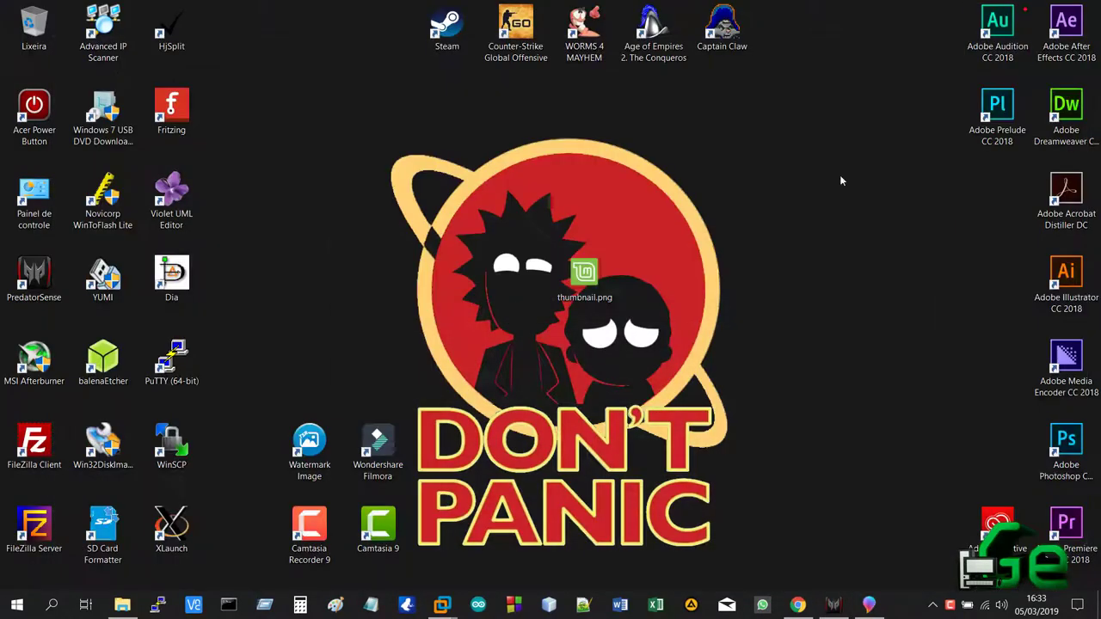
pyautogui.doubleClick(584, 275)
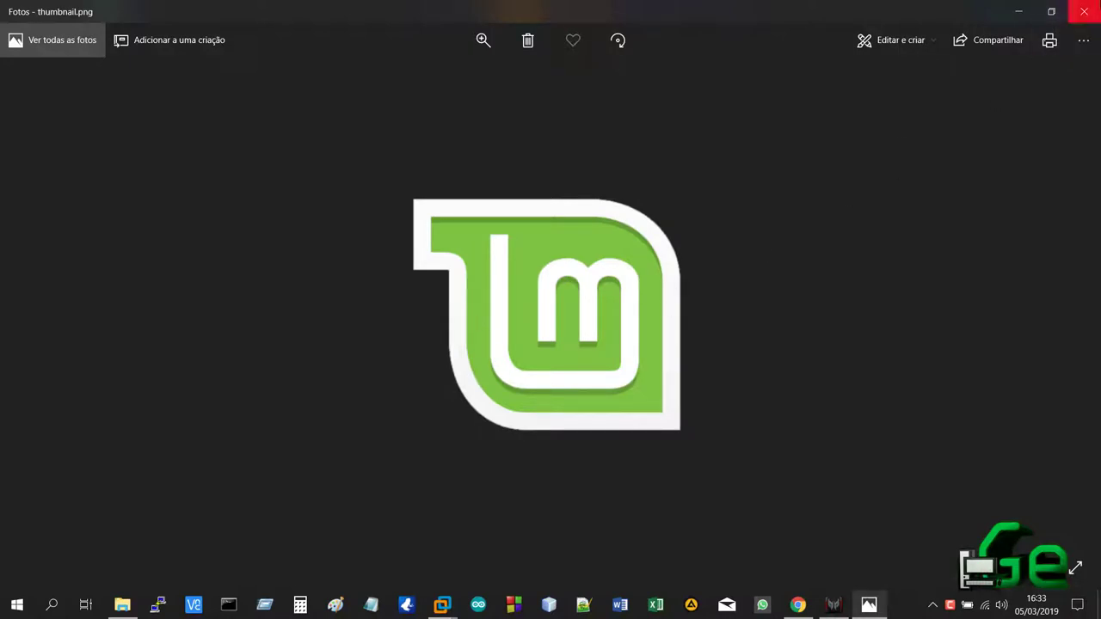
pyautogui.click(1088, 9)
pyautogui.moveTo(523, 318); pyautogui.dragTo(636, 276)
pyautogui.moveTo(650, 323); pyautogui.dragTo(550, 258)
pyautogui.click(478, 381)
# Launch Paint 3D, create a new blank project and display the available 2D shapes.
pyautogui.click(16, 604)
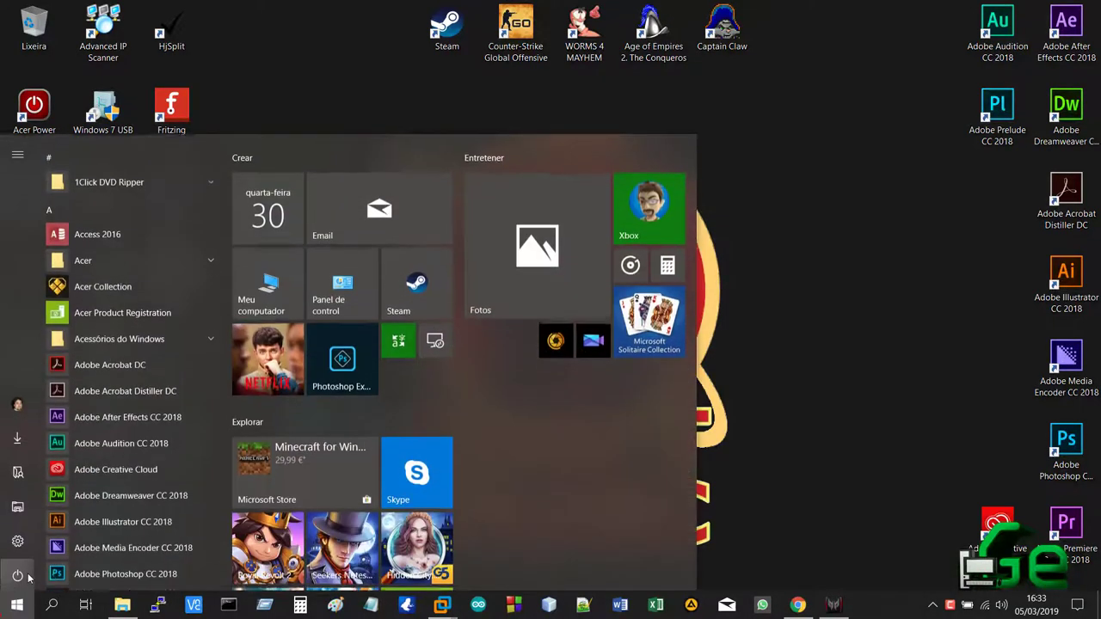
pyautogui.click(68, 561)
pyautogui.write('paint 3D')
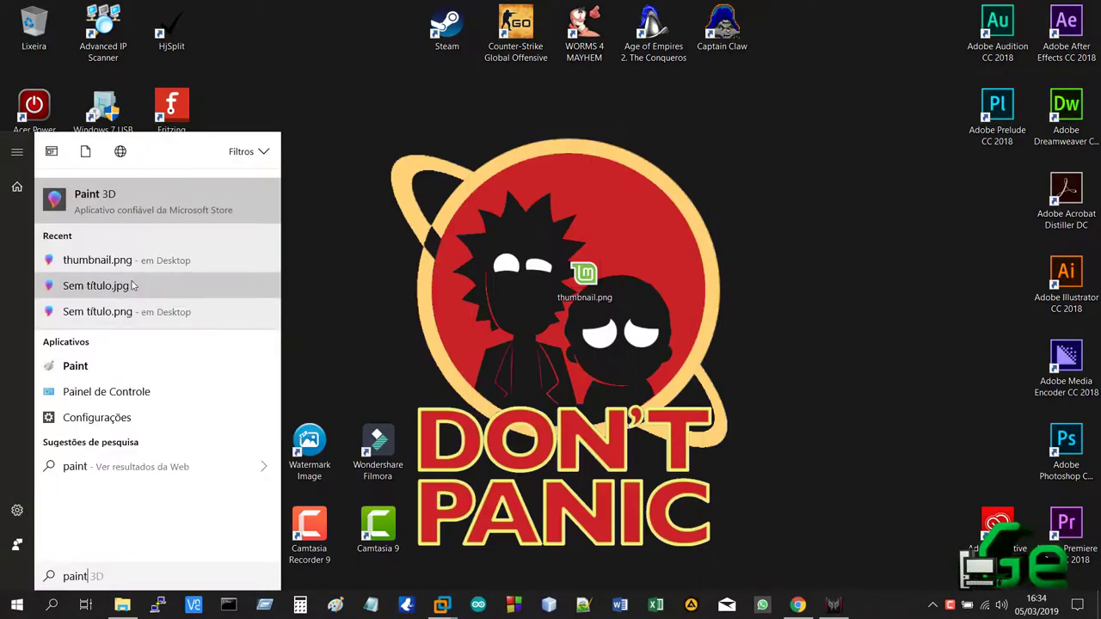
pyautogui.click(122, 195)
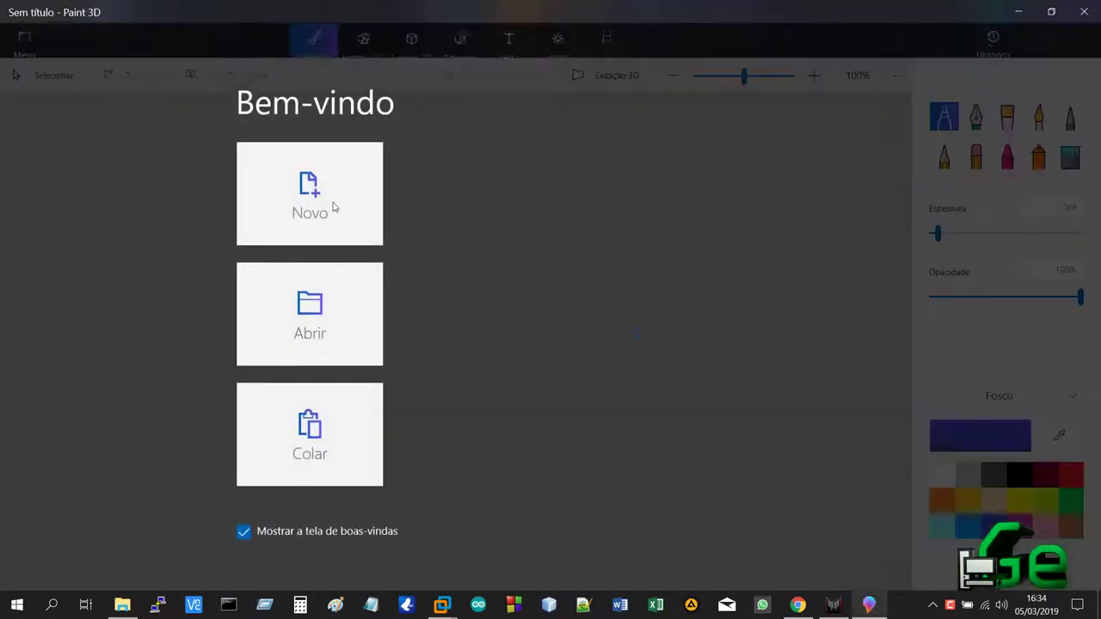
pyautogui.click(336, 207)
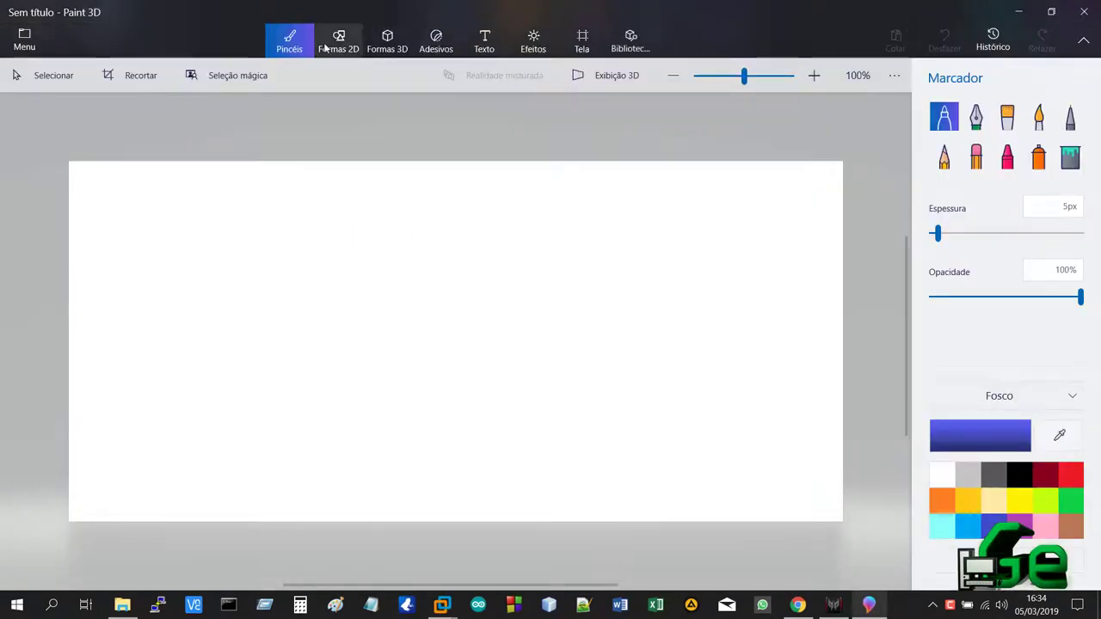
pyautogui.click(326, 43)
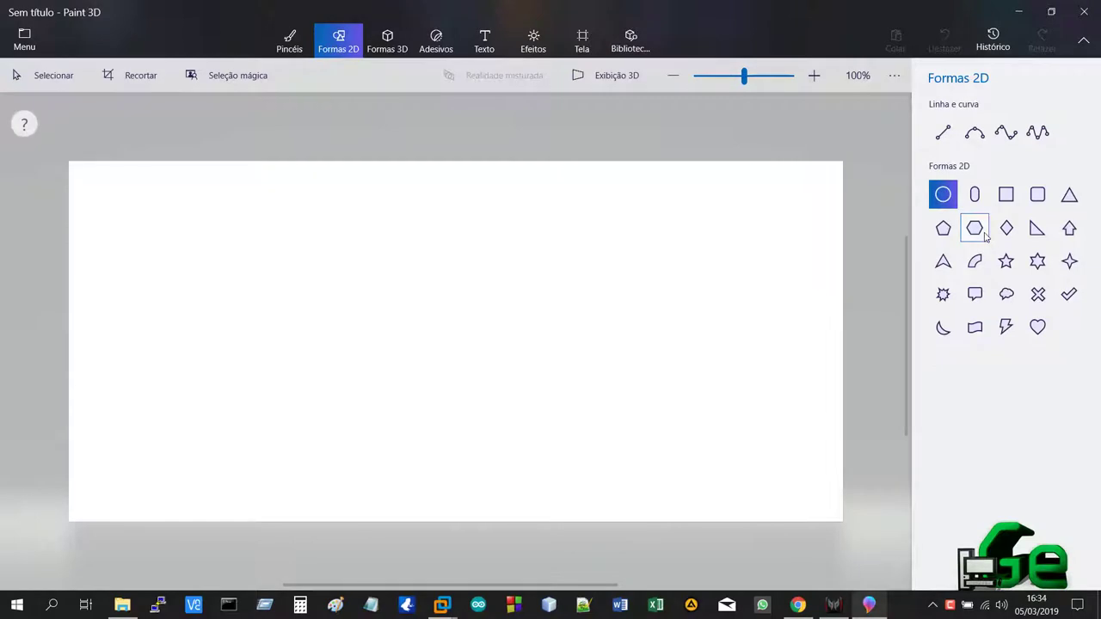
# Switch to Paint and draw a black rectangle outline with an up-arrow shape beside it on the blank canvas.
pyautogui.click(334, 604)
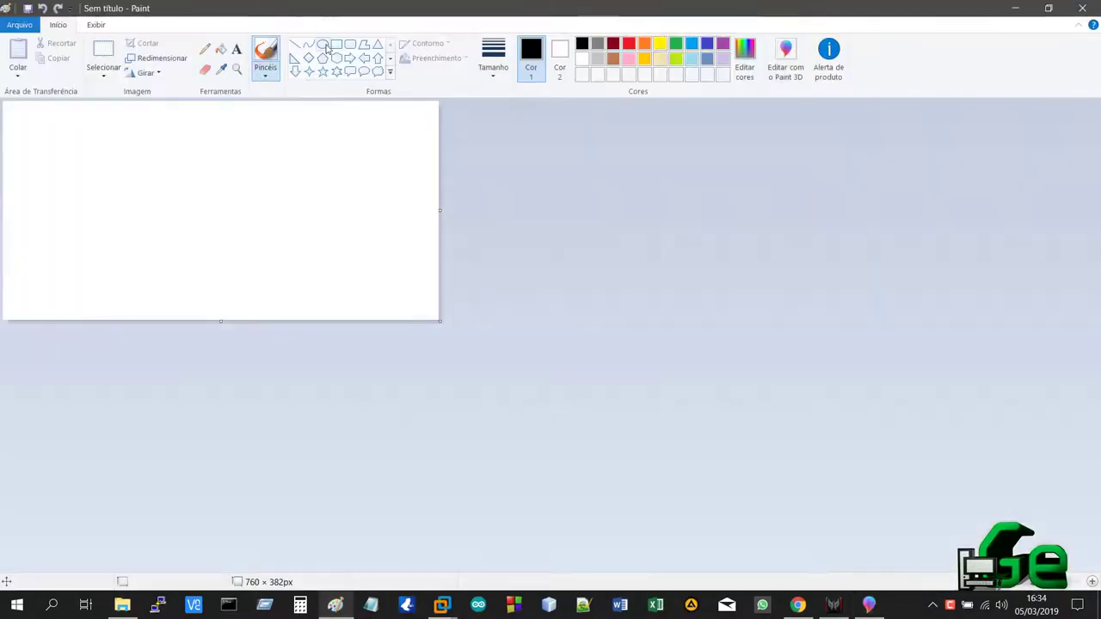
pyautogui.click(336, 44)
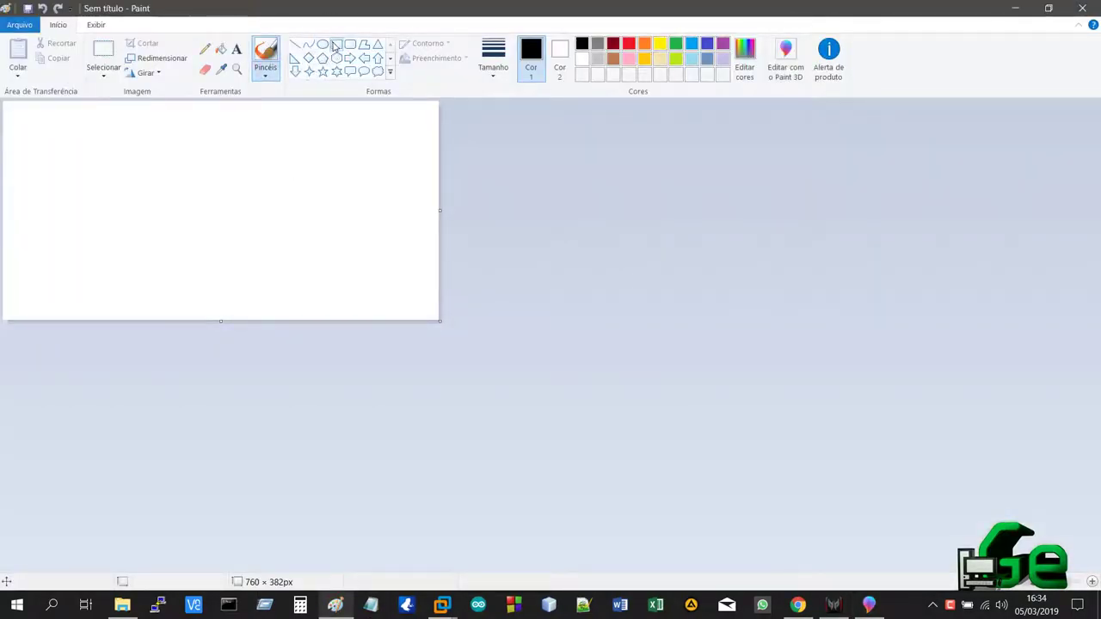
pyautogui.moveTo(135, 193); pyautogui.dragTo(246, 281)
pyautogui.click(270, 197)
pyautogui.moveTo(270, 197); pyautogui.dragTo(358, 289)
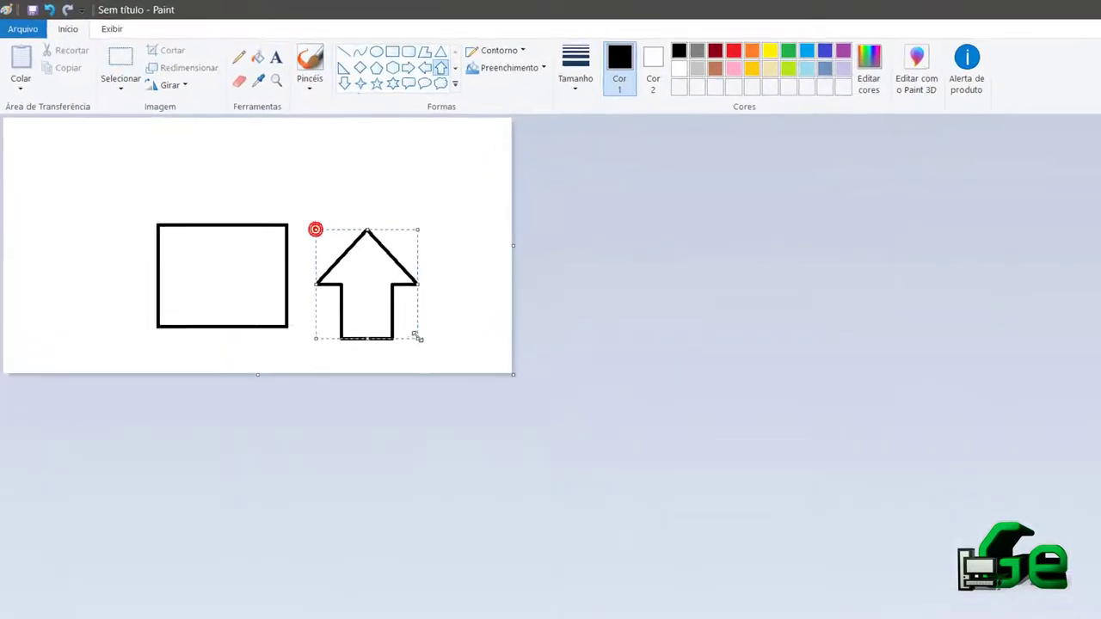
pyautogui.click(398, 185)
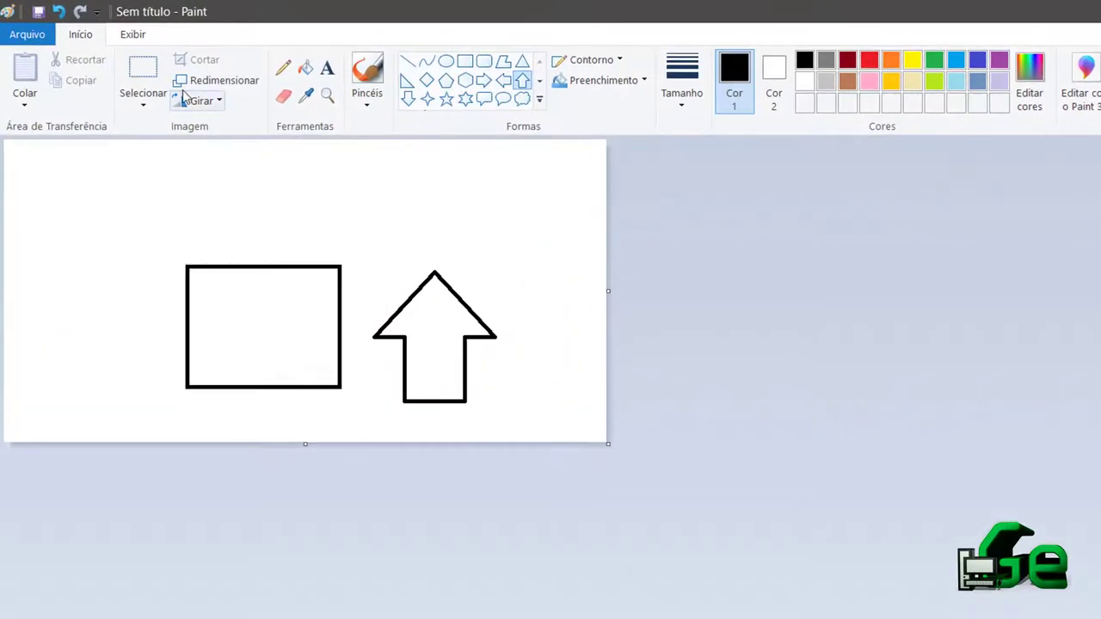
# Select the up-arrow shape beside the rectangle, rotate it 90° to the left and deselect it.
pyautogui.click(143, 71)
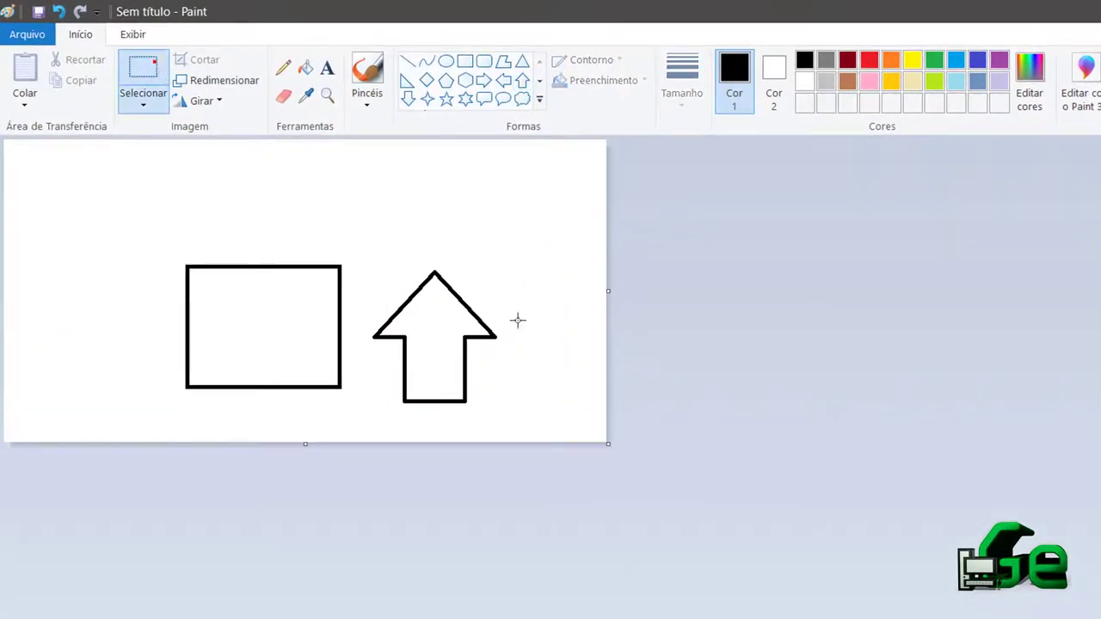
pyautogui.moveTo(543, 238); pyautogui.dragTo(363, 419)
pyautogui.rightClick(415, 356)
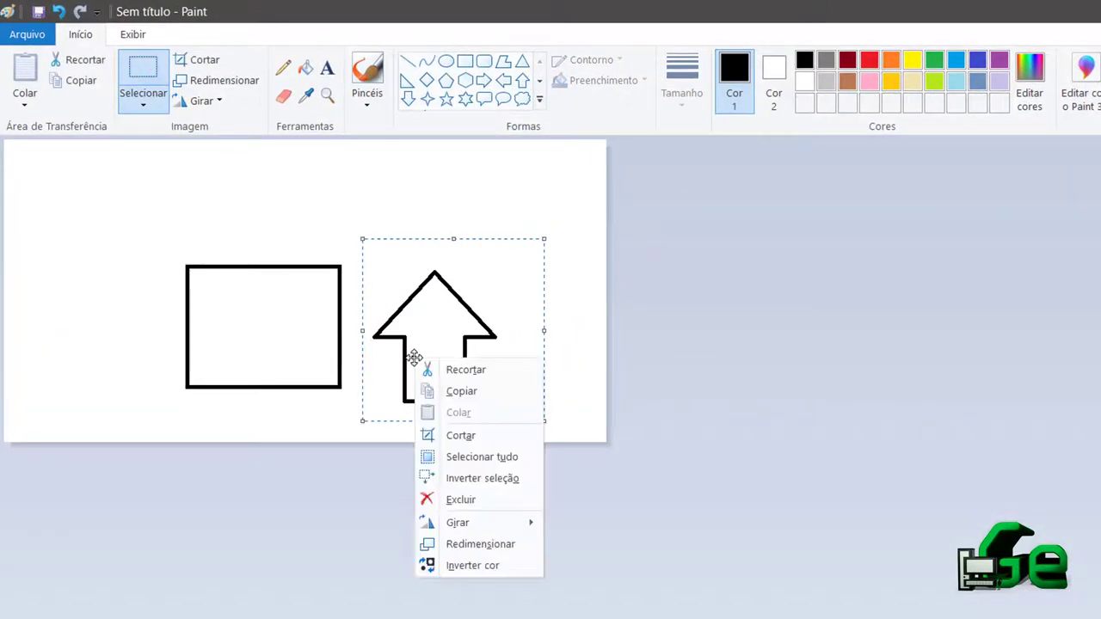
pyautogui.moveTo(462, 524)
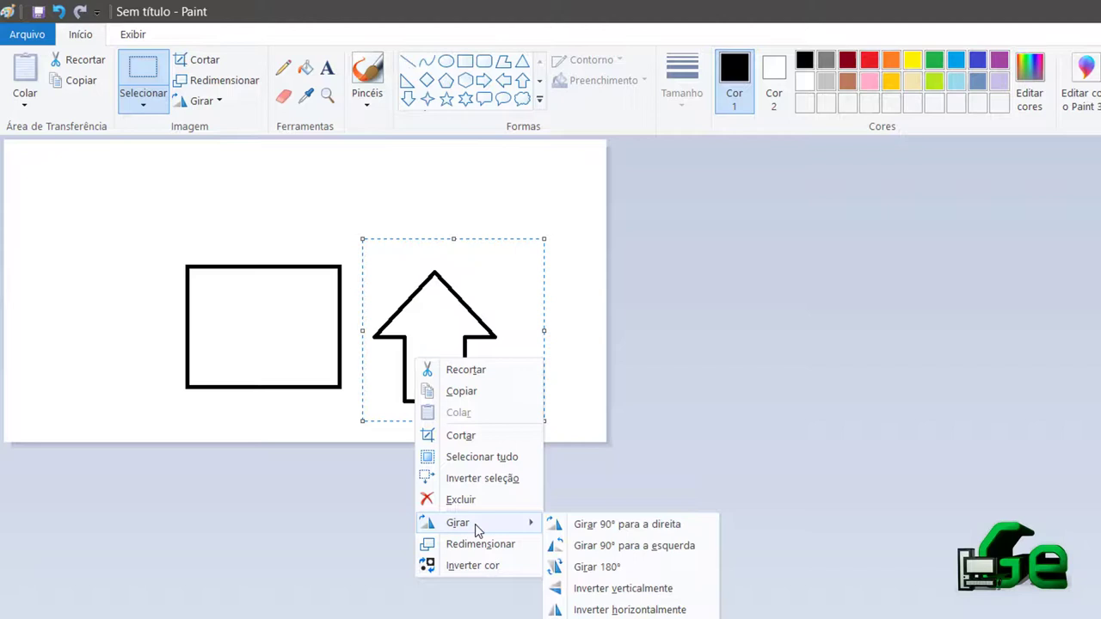
pyautogui.click(587, 545)
pyautogui.click(493, 191)
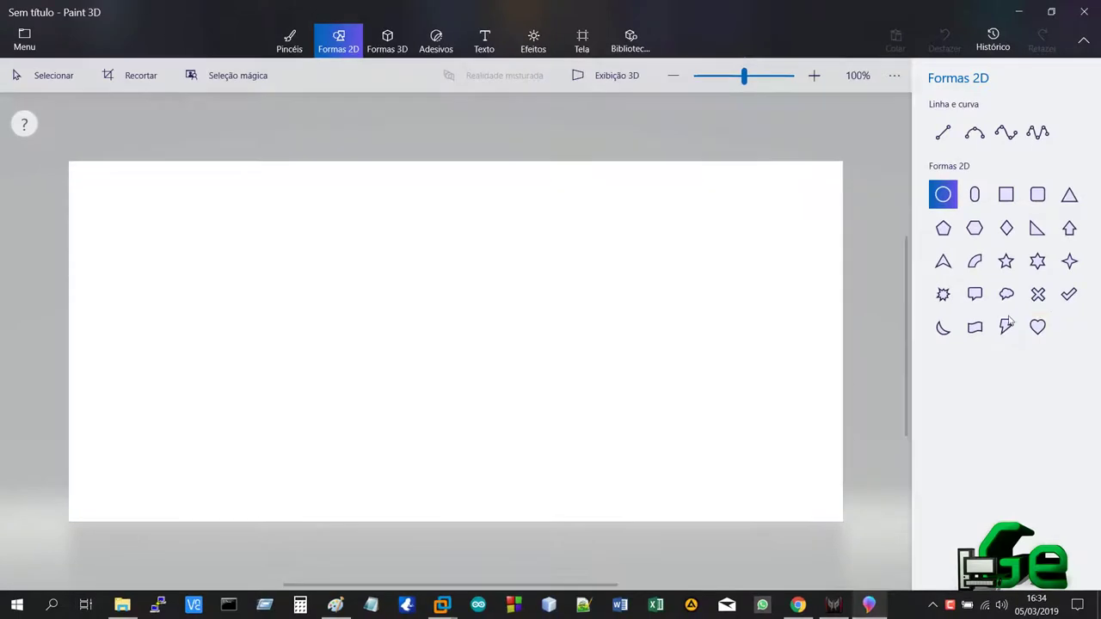
# Switch to Paint 3D, draw a black arrow outline on the canvas and tilt it to point right and slightly downward.
pyautogui.click(1069, 228)
pyautogui.moveTo(489, 333); pyautogui.dragTo(546, 411)
pyautogui.moveTo(503, 244); pyautogui.dragTo(597, 369)
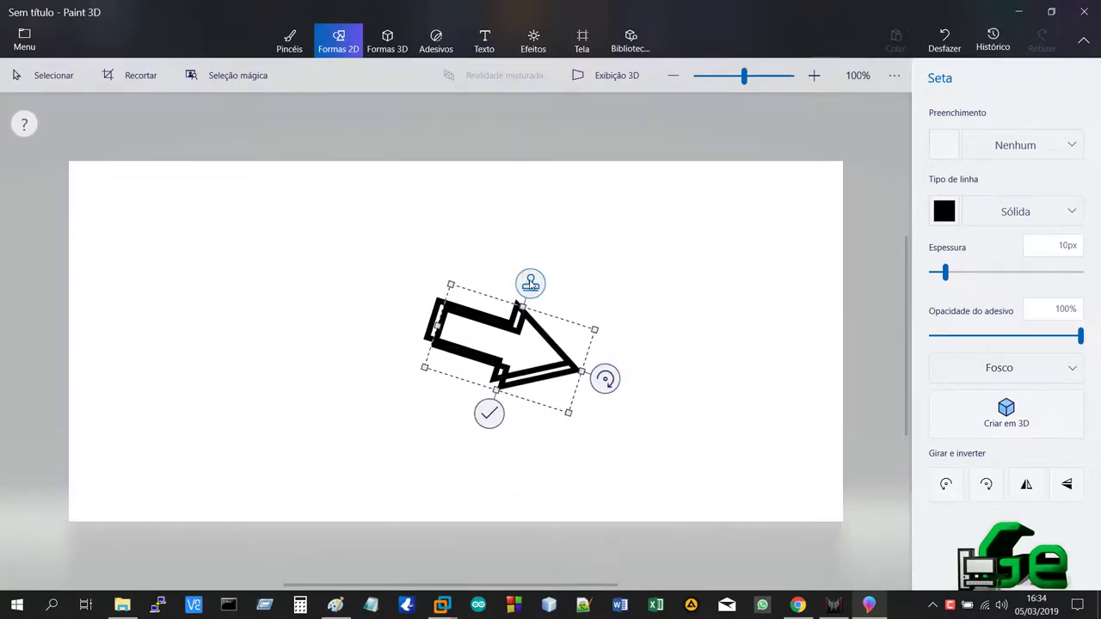
# Stamp copies of the tilted arrow so that three arrows stand one above another.
pyautogui.moveTo(519, 335); pyautogui.dragTo(648, 259)
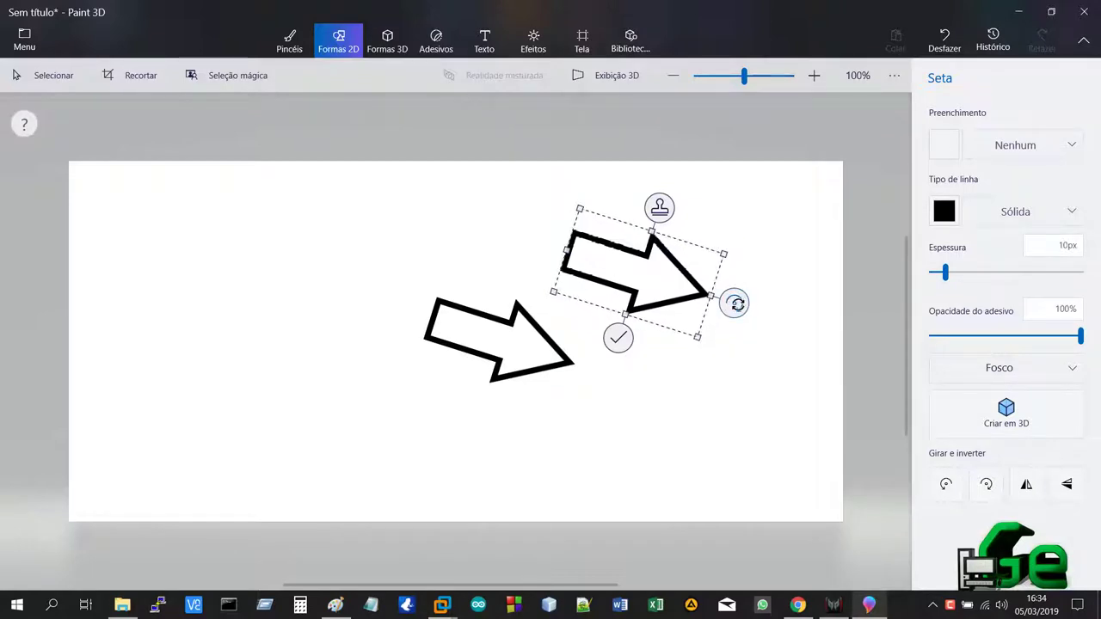
pyautogui.moveTo(648, 279); pyautogui.dragTo(486, 424)
pyautogui.click(552, 185)
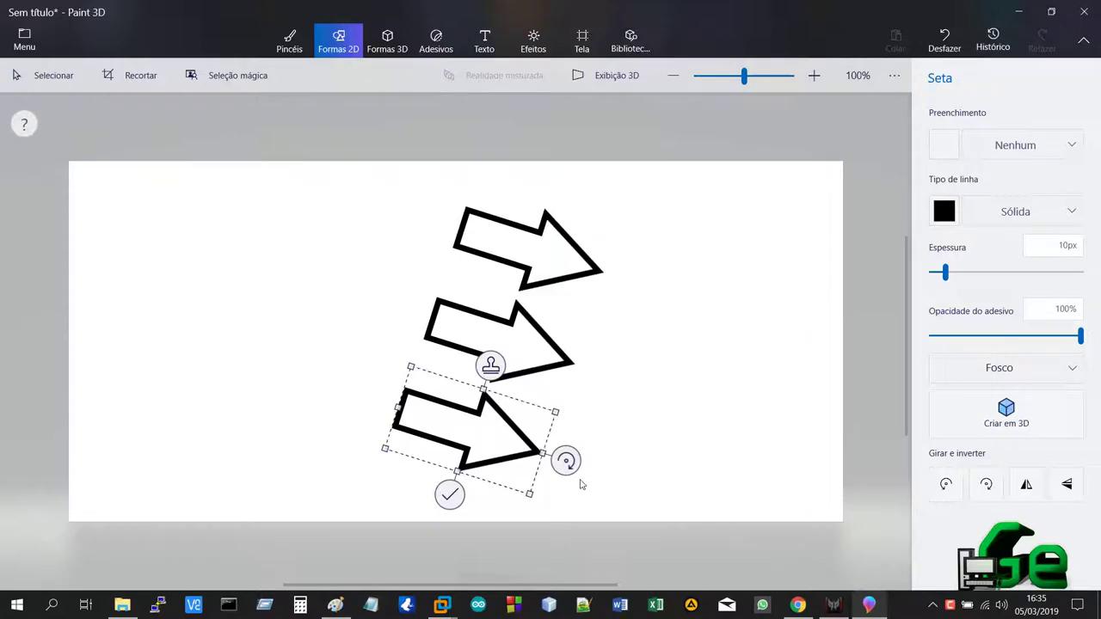
# Switch to Paint, select the left-pointing arrow with a rectangular selection and move it over the rectangle.
pyautogui.click(334, 604)
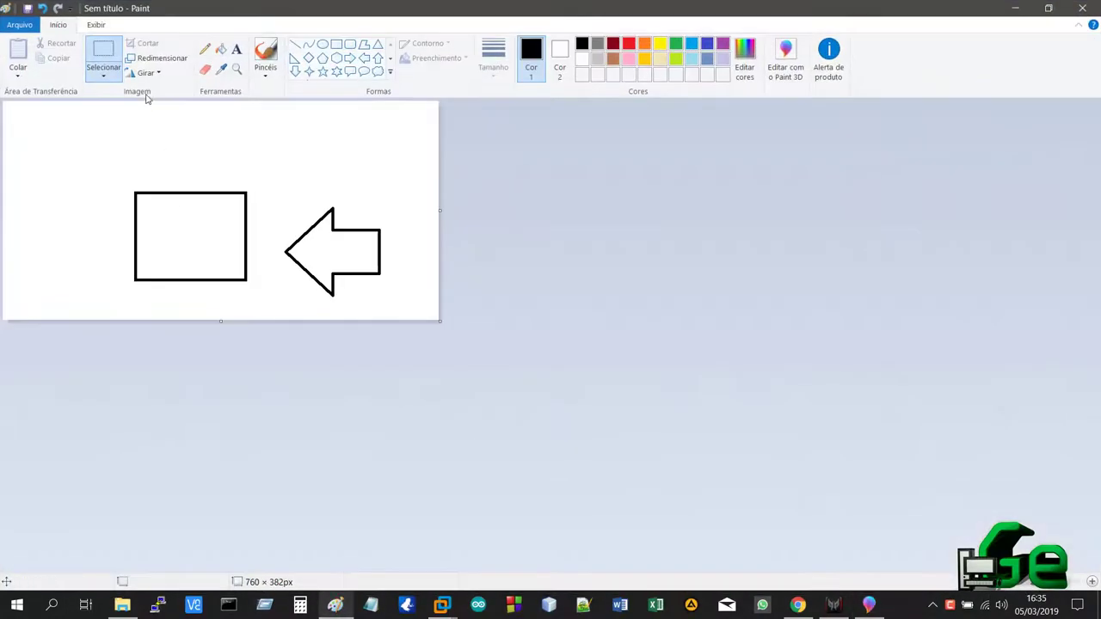
pyautogui.moveTo(266, 179); pyautogui.dragTo(408, 304)
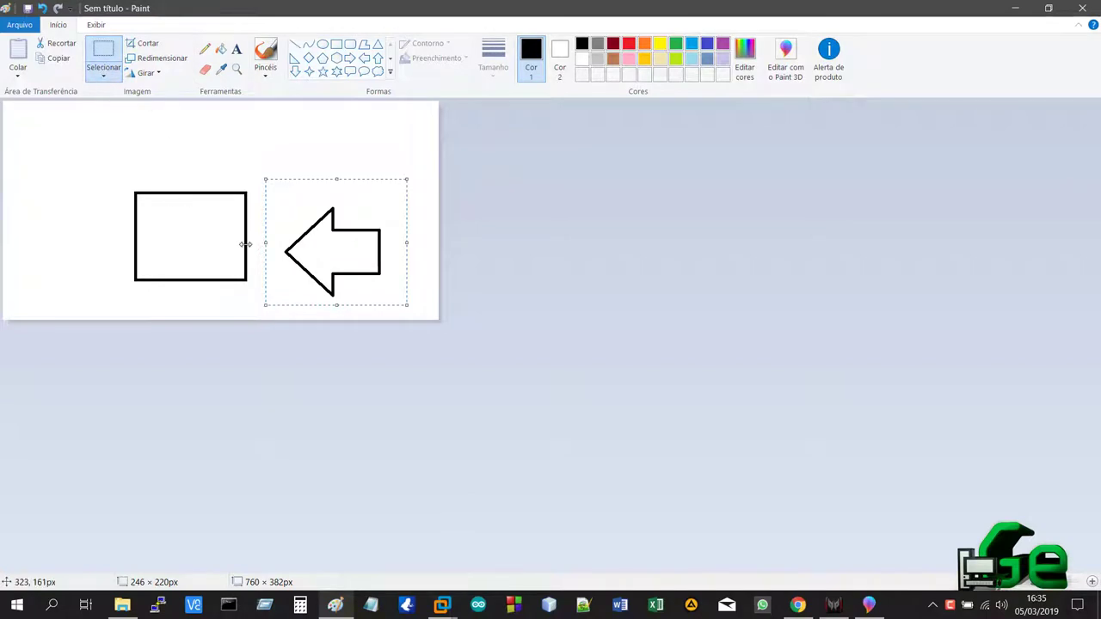
pyautogui.click(341, 262)
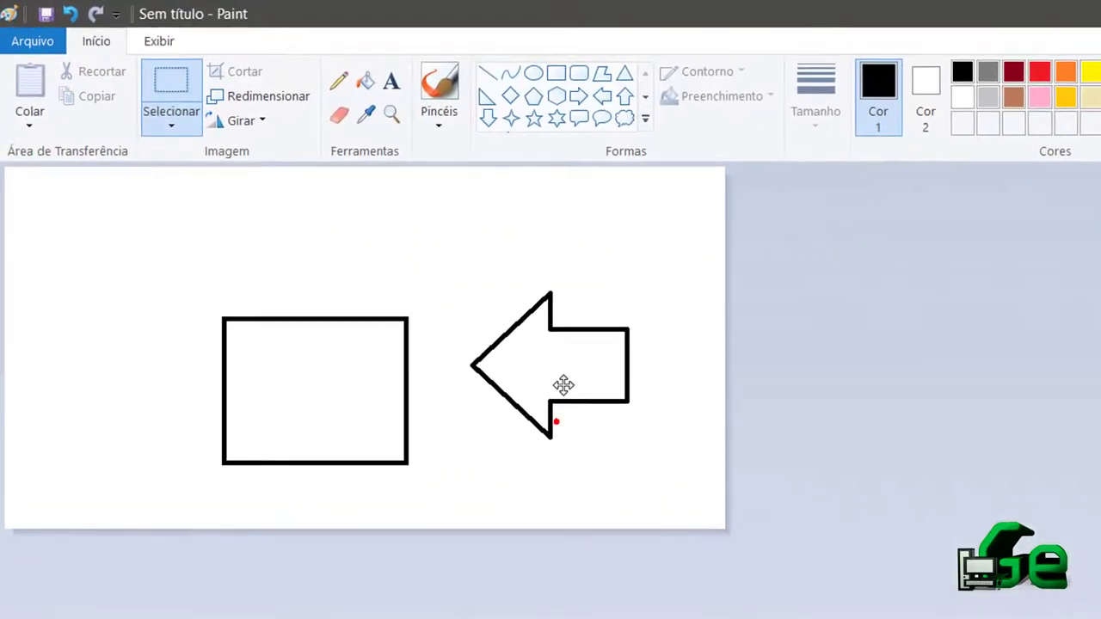
pyautogui.moveTo(563, 384); pyautogui.dragTo(321, 392)
# Turn on transparent selection and position the arrow inside the rectangle so both outlines show.
pyautogui.click(168, 125)
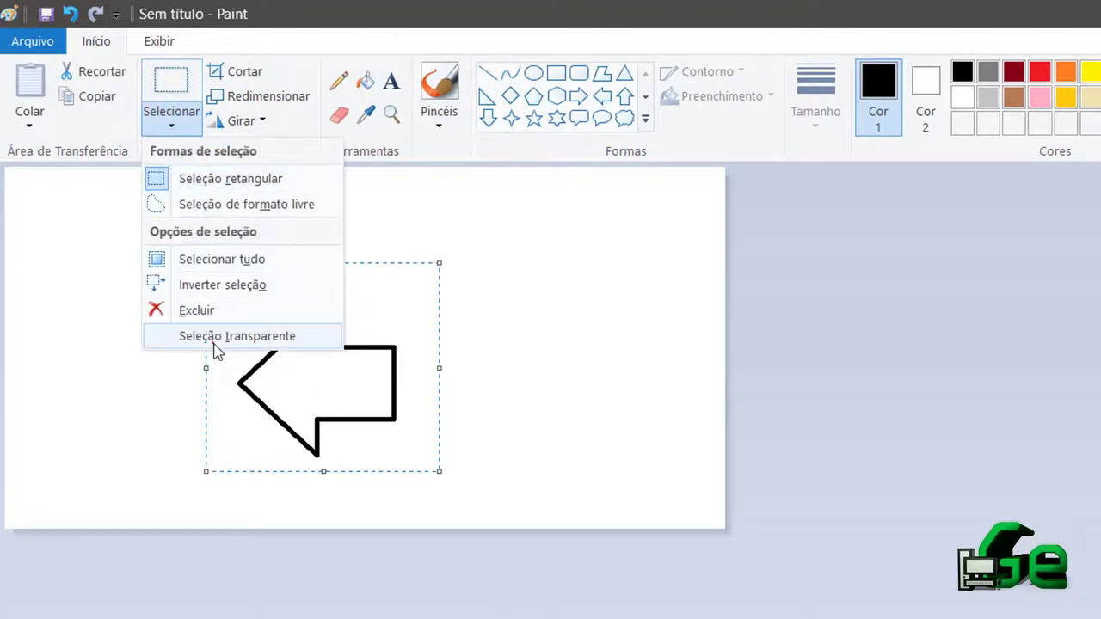
pyautogui.click(212, 340)
pyautogui.moveTo(335, 388)
pyautogui.mouseDown()
pyautogui.moveTo(354, 390)
pyautogui.moveTo(325, 397)
pyautogui.mouseUp()
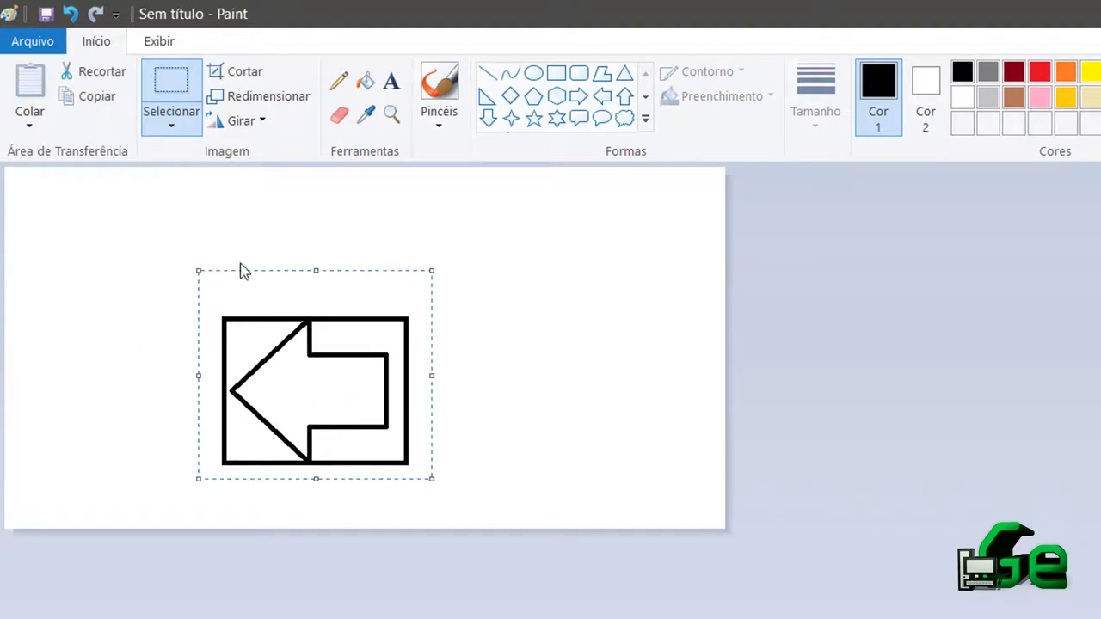
# Turn off transparent selection, shift the arrow slightly over the rectangle and deselect it.
pyautogui.click(172, 129)
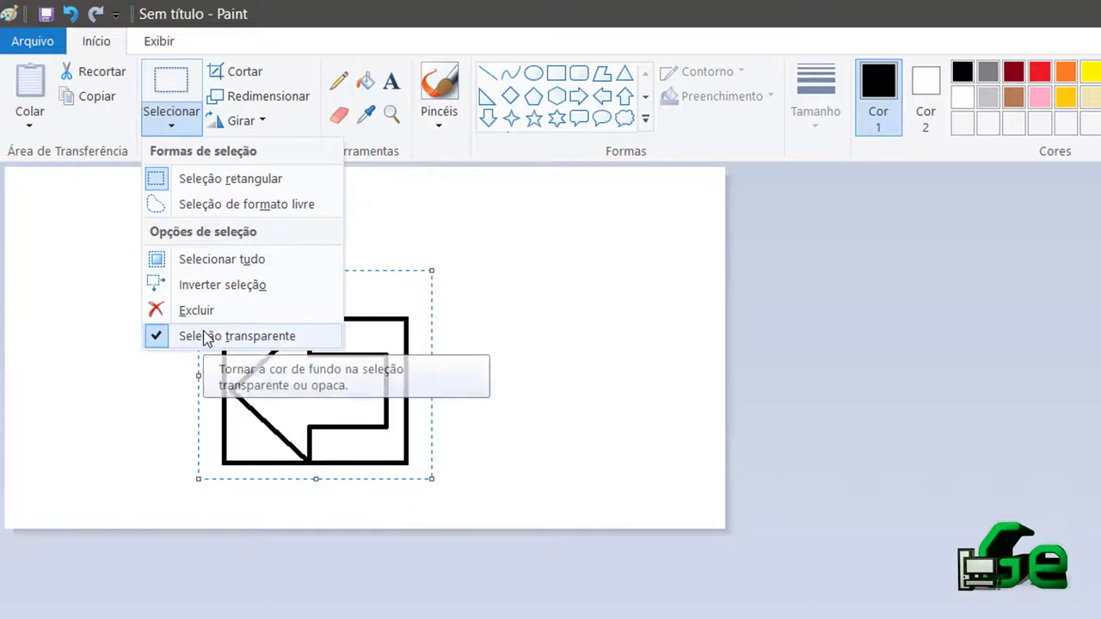
pyautogui.click(206, 337)
pyautogui.moveTo(295, 376)
pyautogui.mouseDown()
pyautogui.moveTo(364, 368)
pyautogui.moveTo(302, 370)
pyautogui.mouseUp()
pyautogui.click(229, 190)
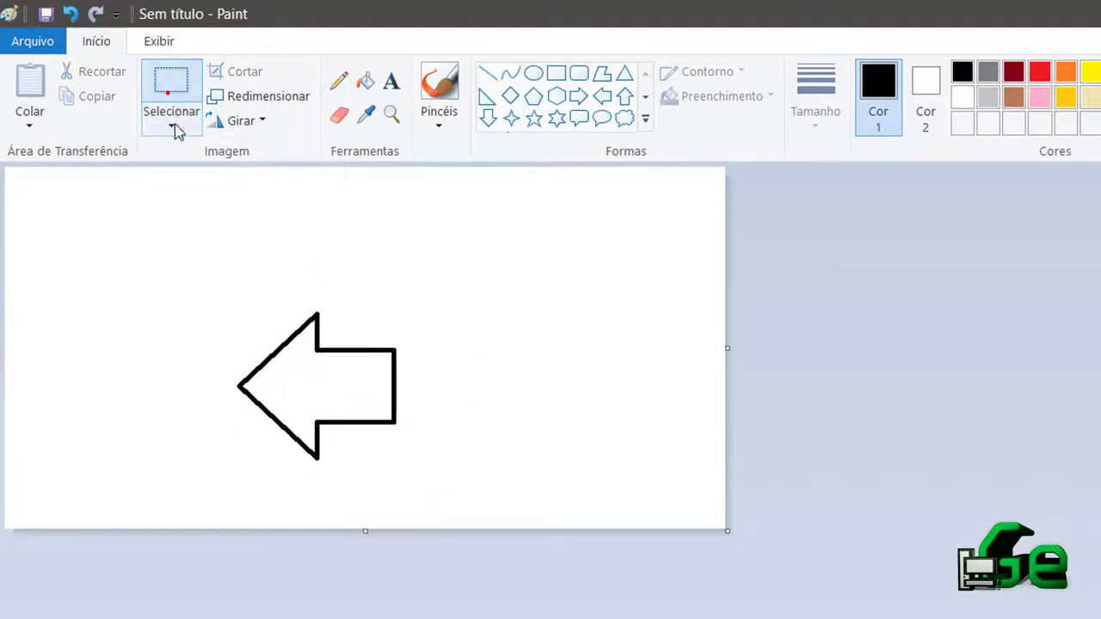
# Enable transparent selection again, reselect the arrow with a rectangular selection and move it slightly up and left.
pyautogui.click(172, 129)
pyautogui.click(226, 339)
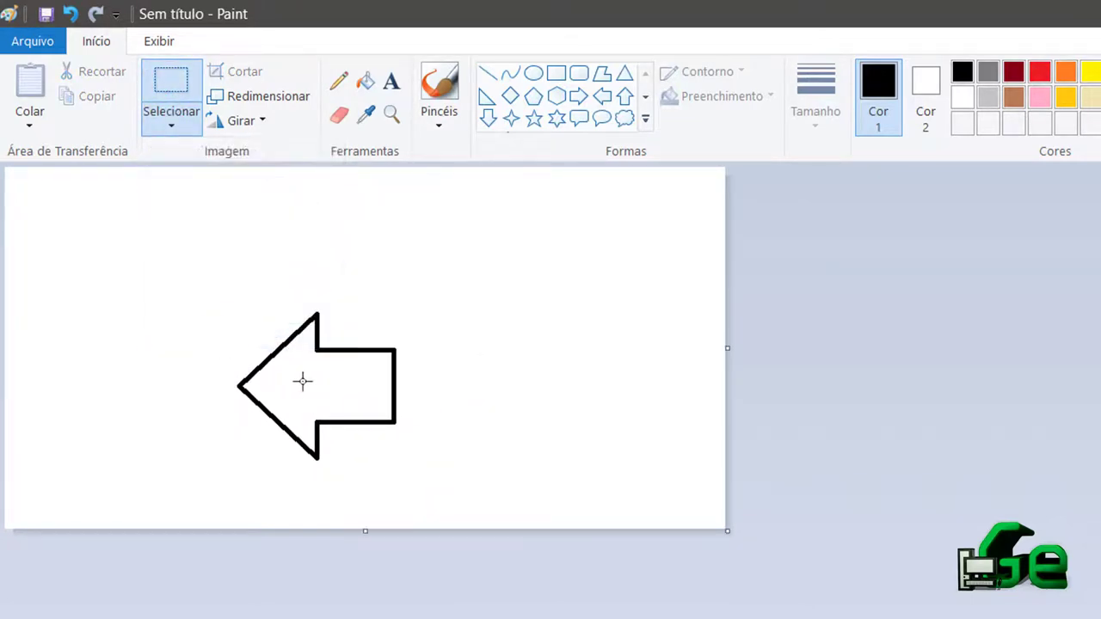
pyautogui.click(165, 117)
pyautogui.moveTo(341, 376); pyautogui.dragTo(437, 368)
pyautogui.moveTo(472, 283); pyautogui.dragTo(398, 393)
pyautogui.click(549, 273)
pyautogui.moveTo(453, 506); pyautogui.dragTo(469, 474)
pyautogui.moveTo(363, 388); pyautogui.dragTo(338, 362)
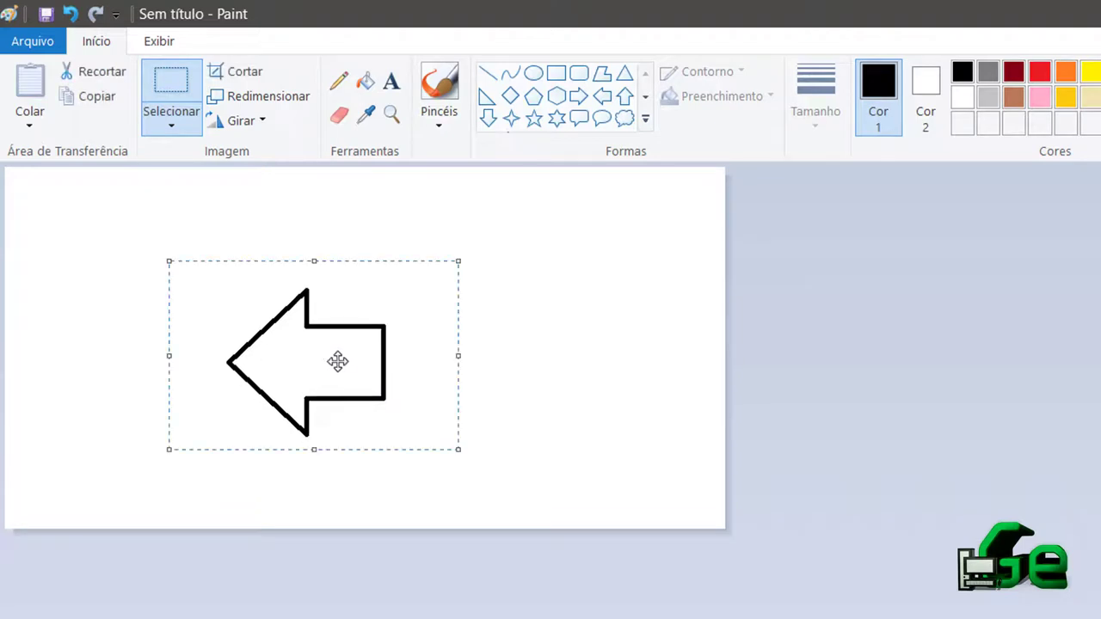
# Check the transparent selection option, nudge the selected arrow slightly up and to the right, and deselect it.
pyautogui.click(175, 120)
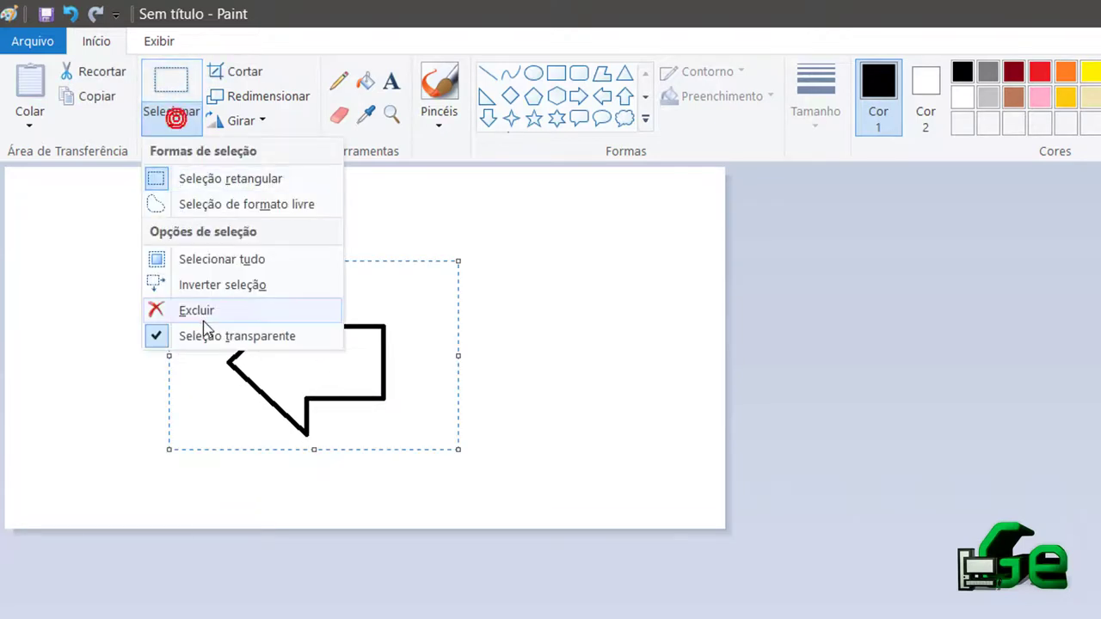
pyautogui.click(558, 314)
pyautogui.moveTo(298, 339); pyautogui.dragTo(340, 315)
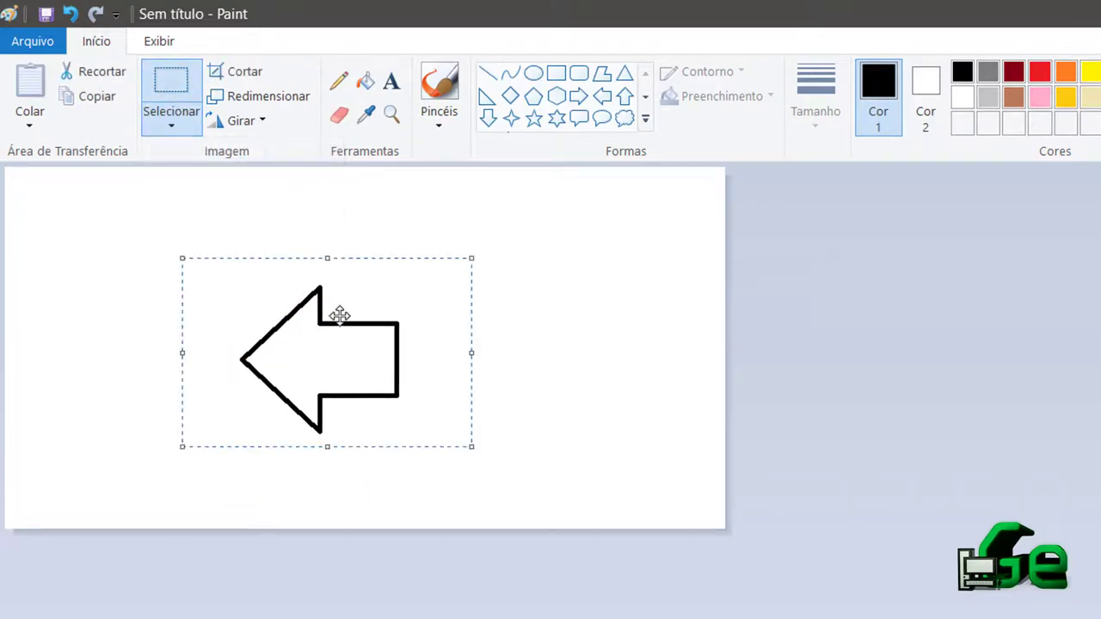
pyautogui.click(651, 295)
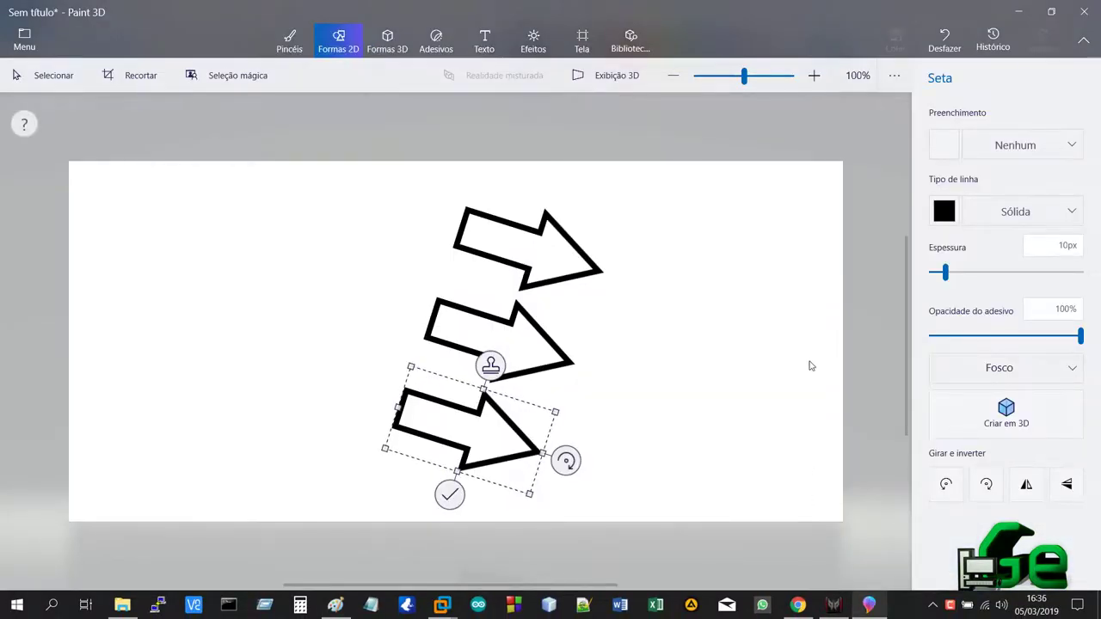
# Return to Paint 3D, display the 3D shapes and clear all three arrows from the canvas.
pyautogui.click(731, 331)
pyautogui.click(384, 38)
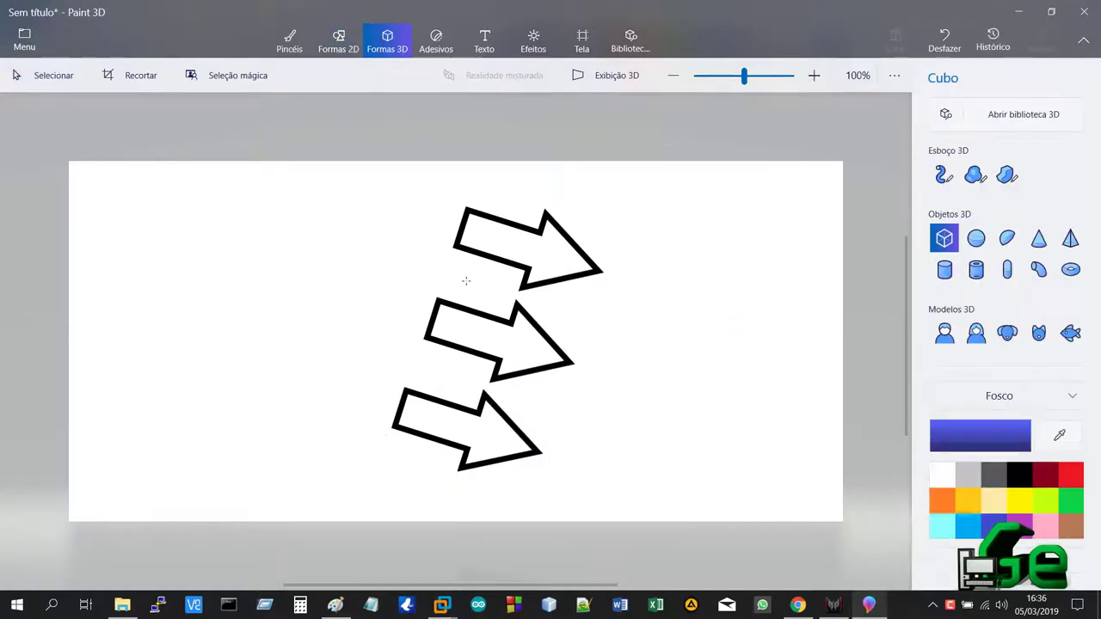
pyautogui.hotkey('ctrl', 'a')
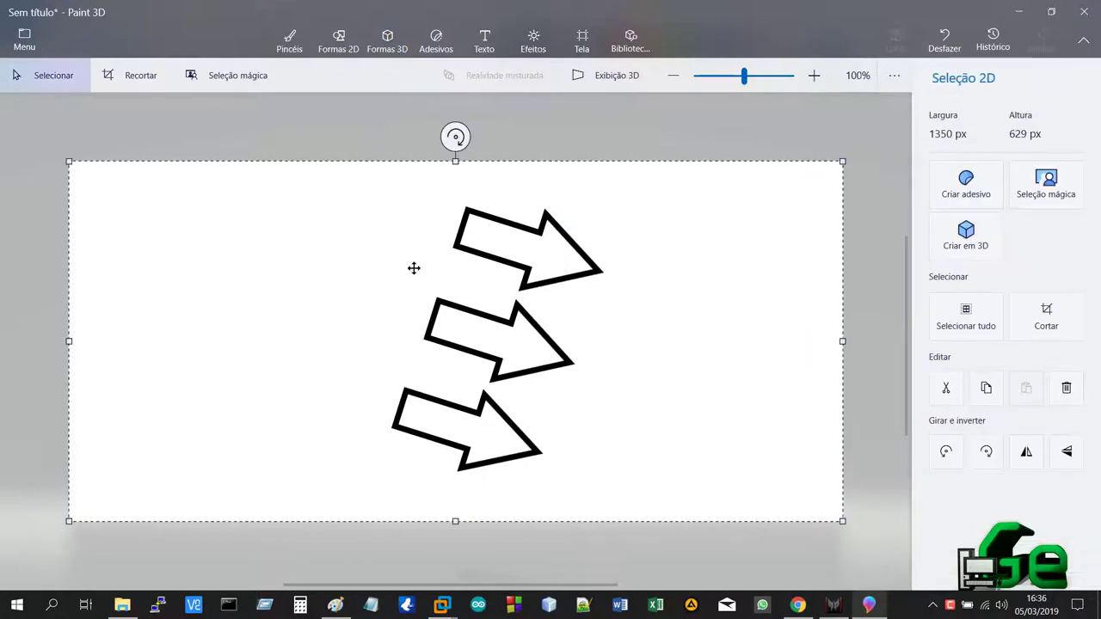
pyautogui.press('Delete')
pyautogui.moveTo(402, 303); pyautogui.dragTo(466, 361)
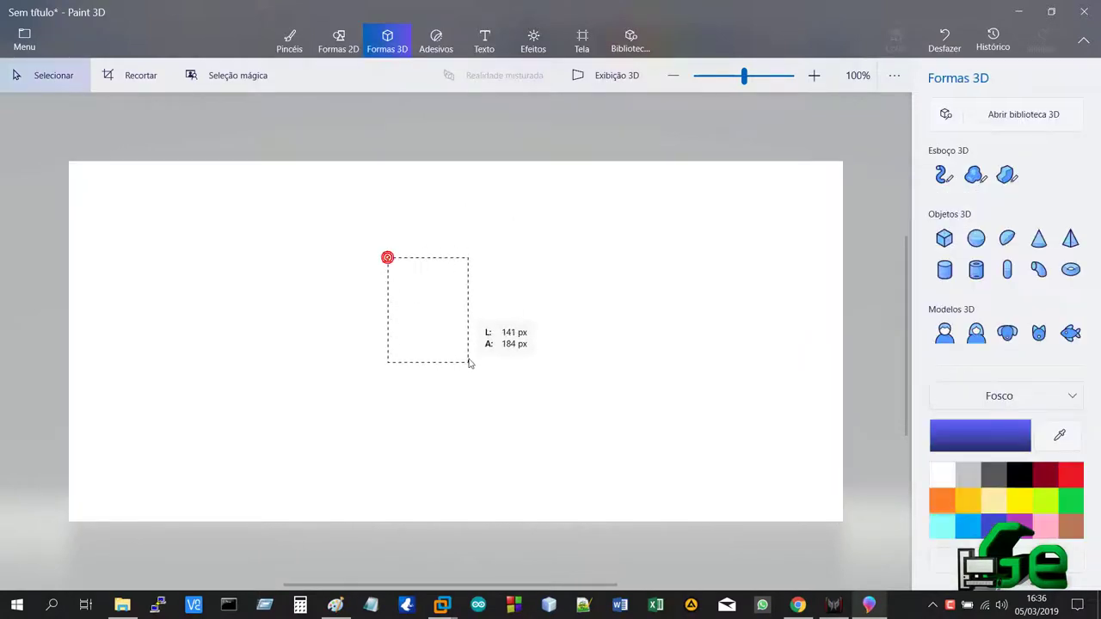
pyautogui.click(502, 320)
# Draw a blue 3D cube in the middle of the canvas and rotate it to show its top and side faces.
pyautogui.click(943, 238)
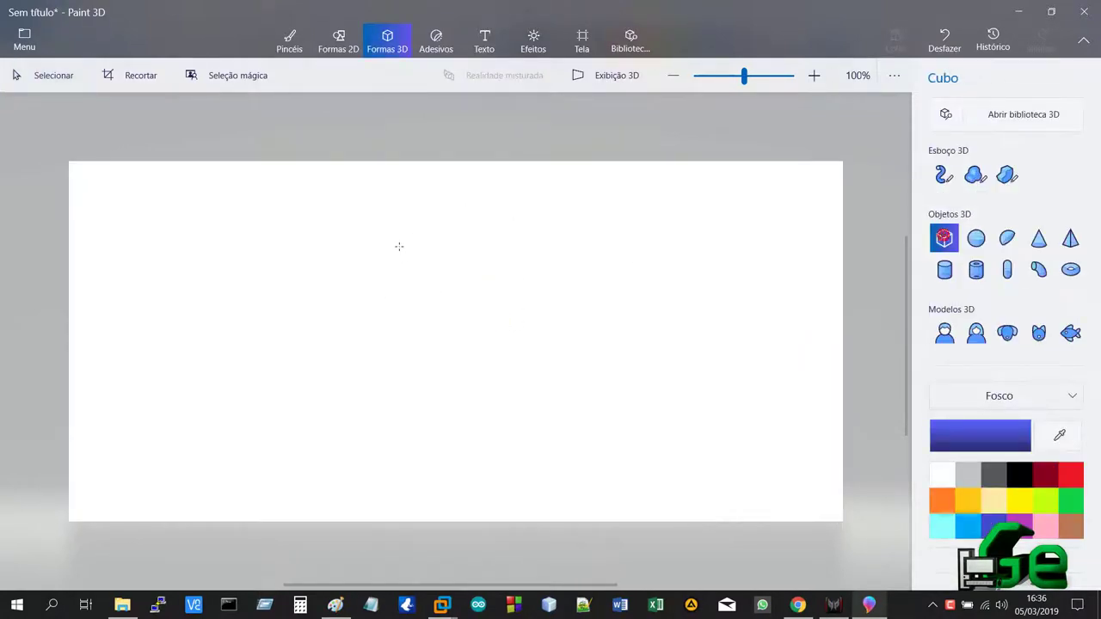
pyautogui.moveTo(398, 242); pyautogui.dragTo(514, 377)
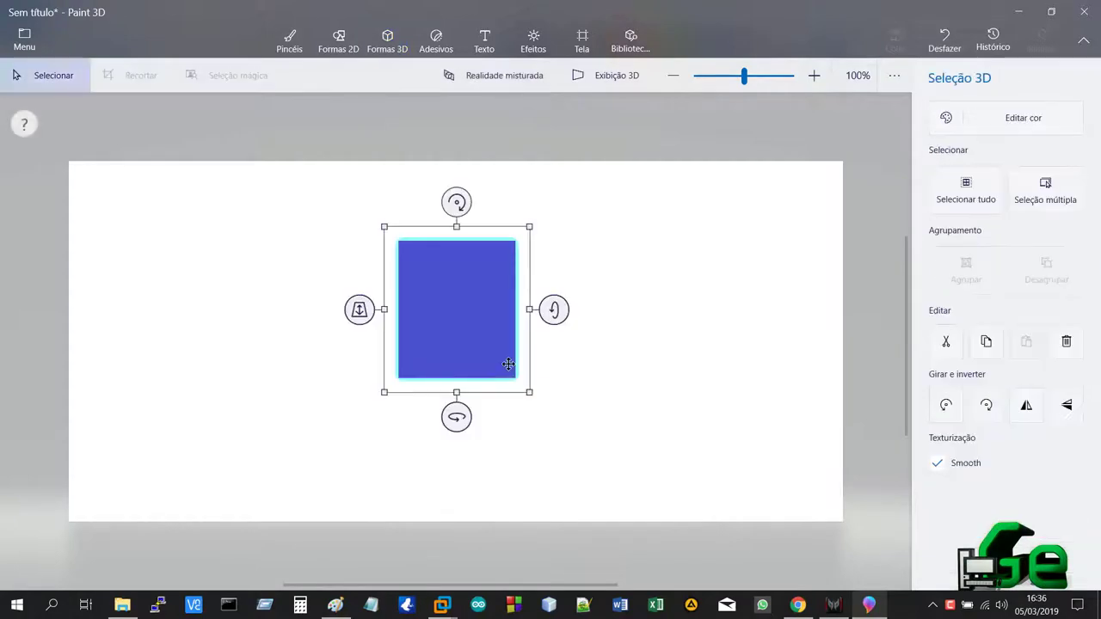
pyautogui.moveTo(554, 310); pyautogui.dragTo(548, 338)
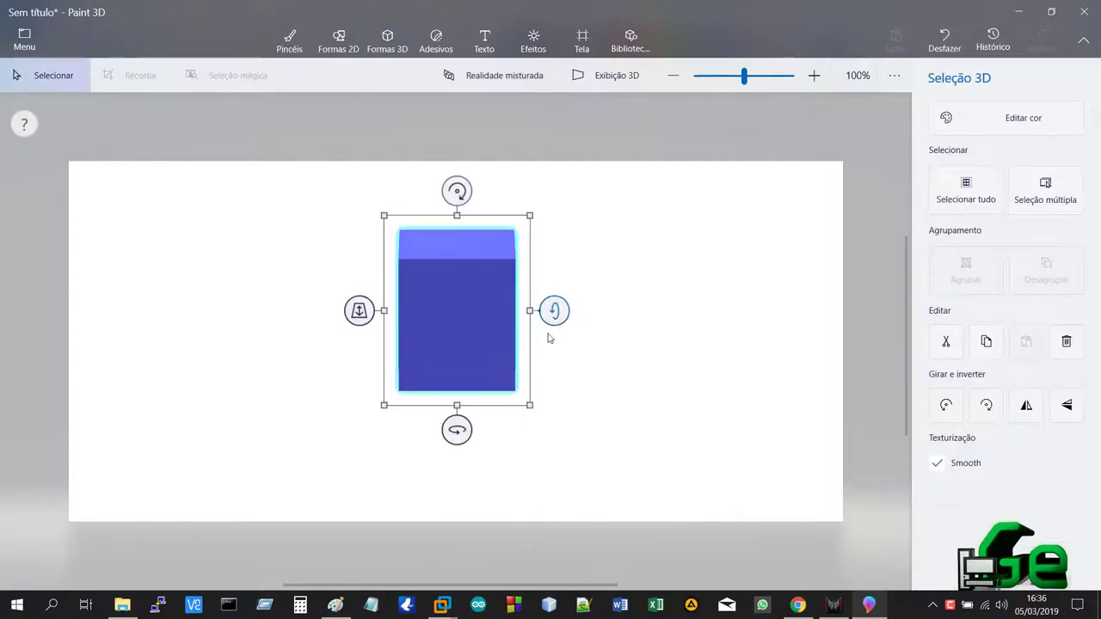
pyautogui.moveTo(457, 430); pyautogui.dragTo(482, 443)
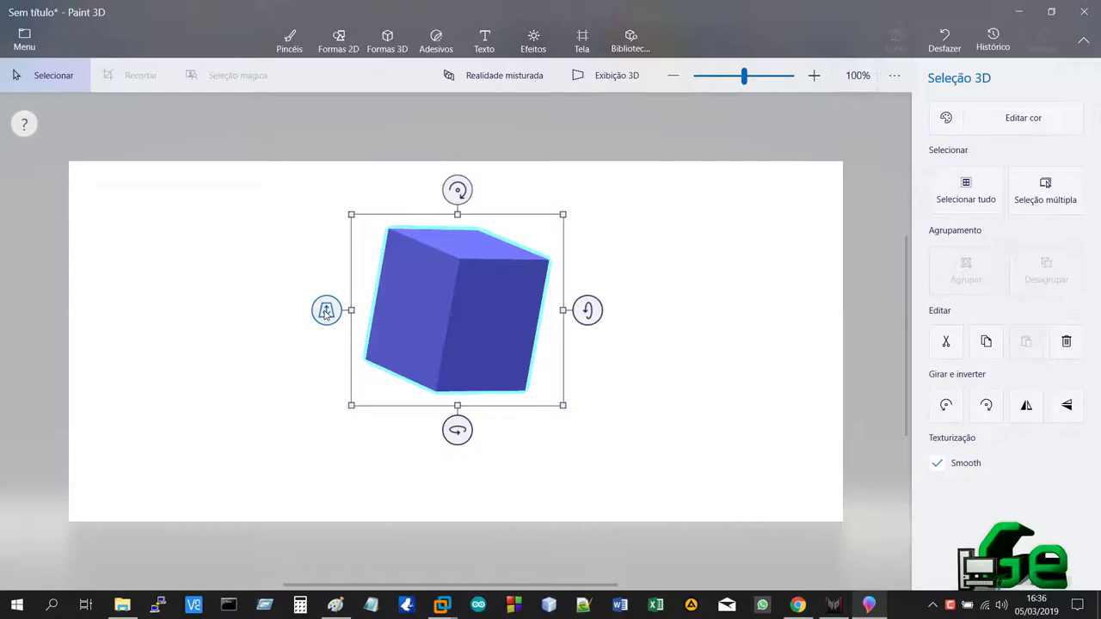
# Push the cube backward in depth through the canvas and bring it forward again.
pyautogui.moveTo(326, 312); pyautogui.dragTo(353, 221)
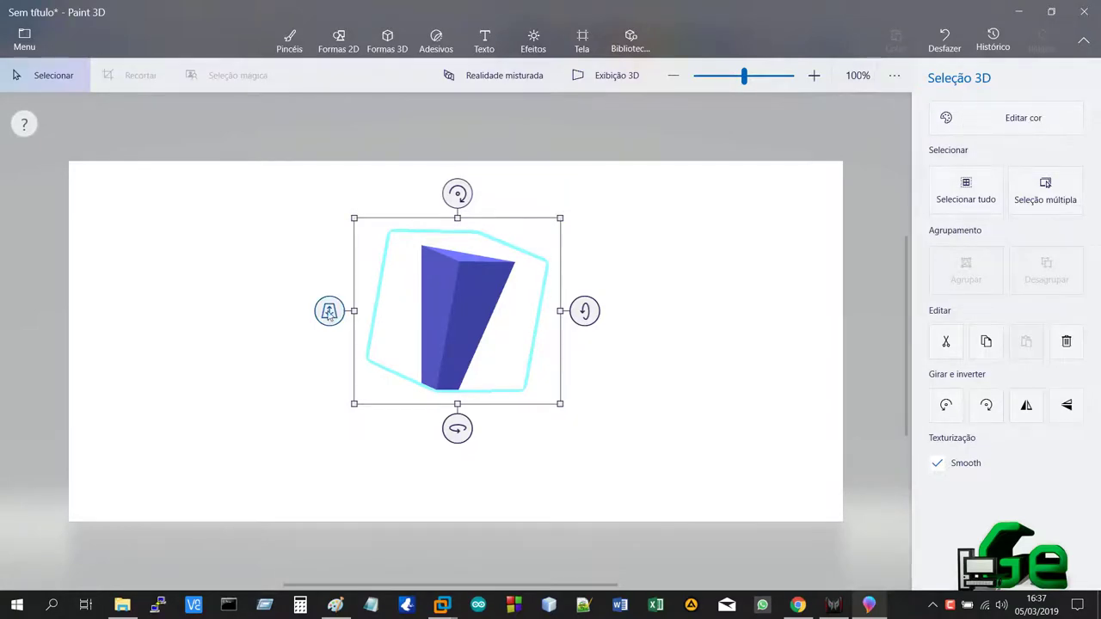
pyautogui.moveTo(329, 312); pyautogui.dragTo(318, 435)
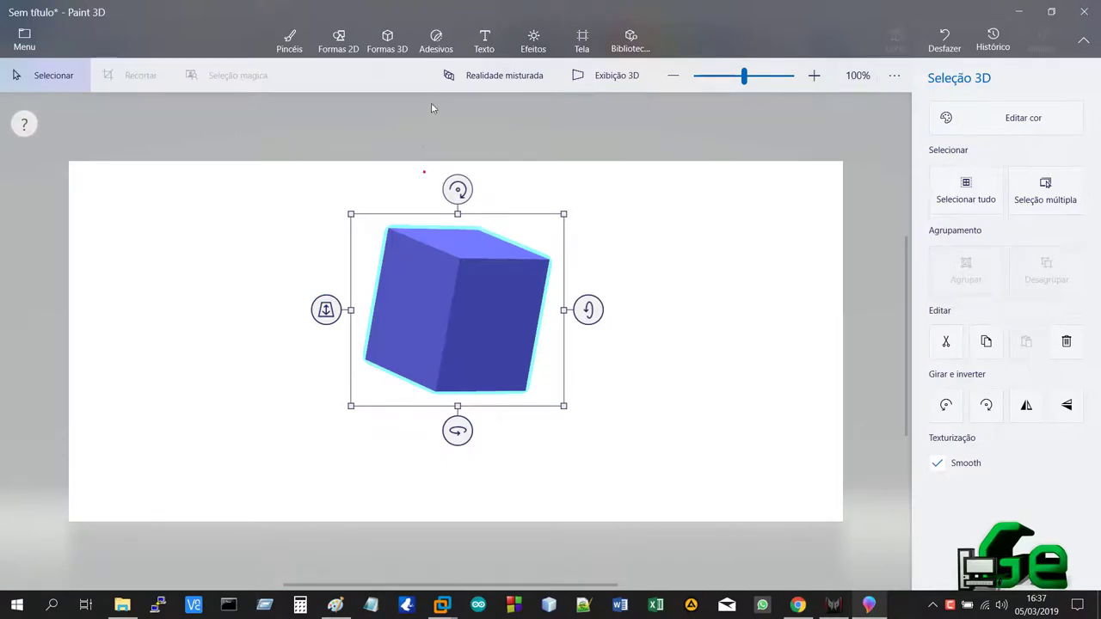
# Look through the ready-made stickers and the custom sticker options.
pyautogui.click(436, 40)
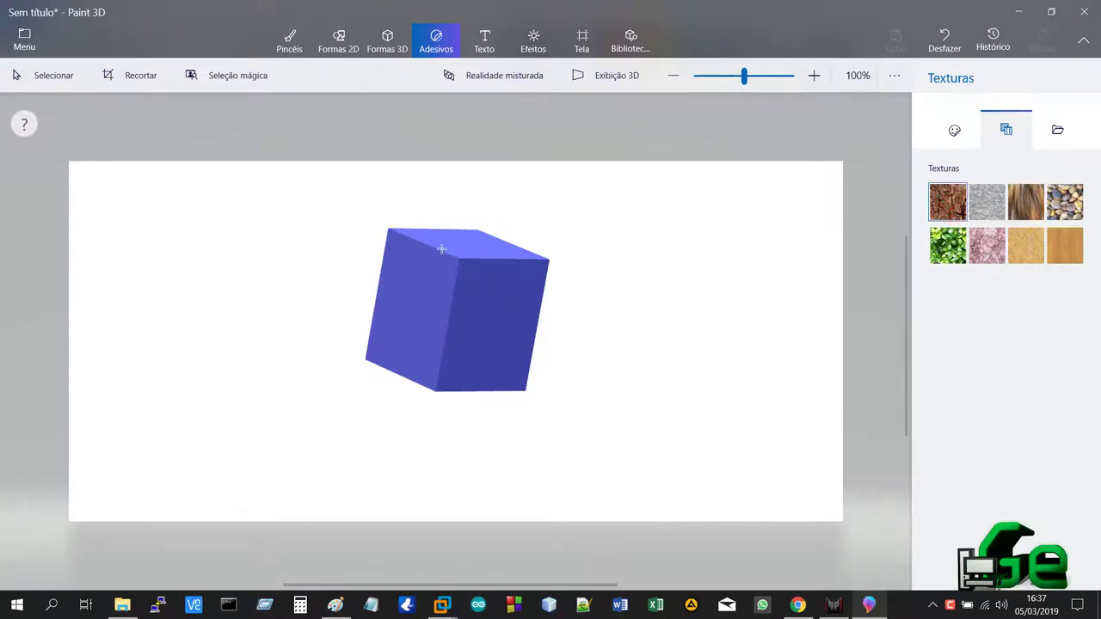
pyautogui.click(954, 130)
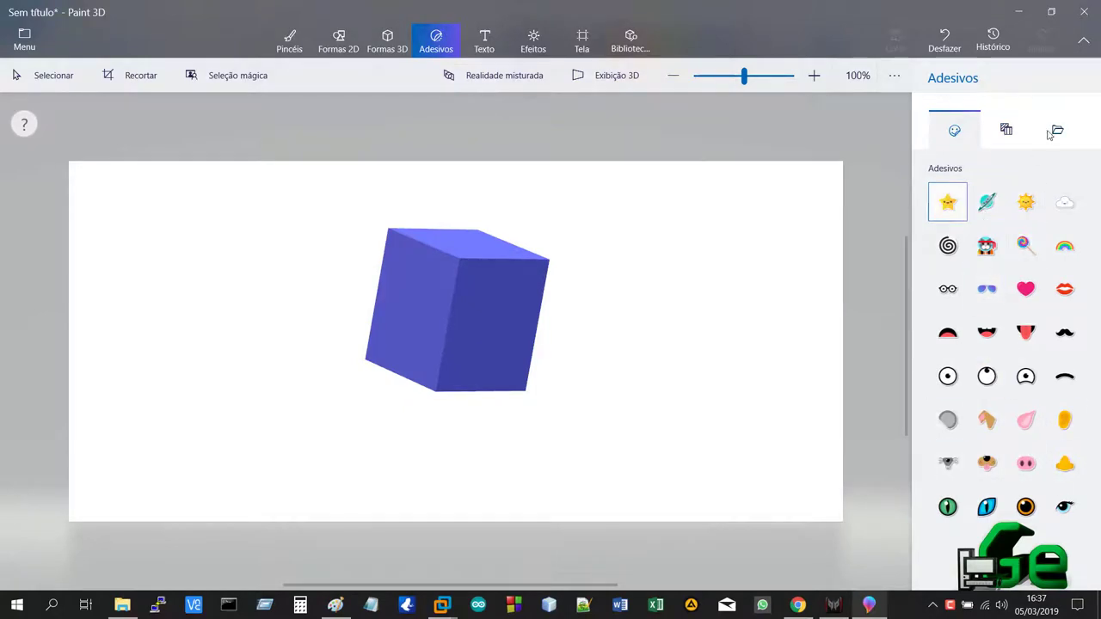
pyautogui.click(1057, 129)
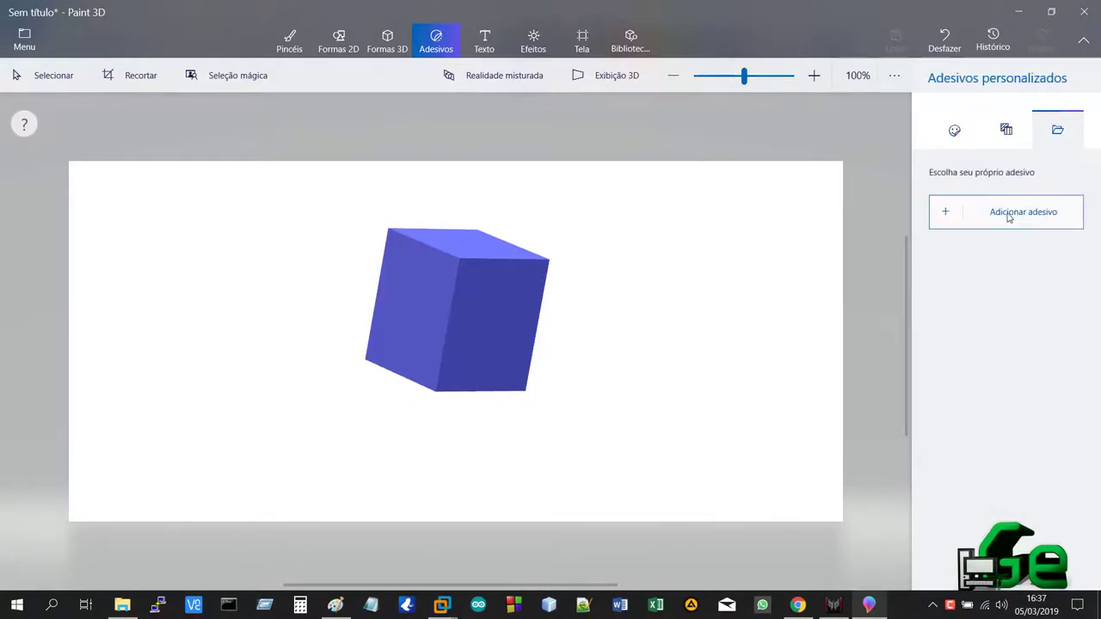
# Apply the Madeira wood texture over the cube, enlarge and position it to cover the visible faces, and commit it.
pyautogui.click(1005, 131)
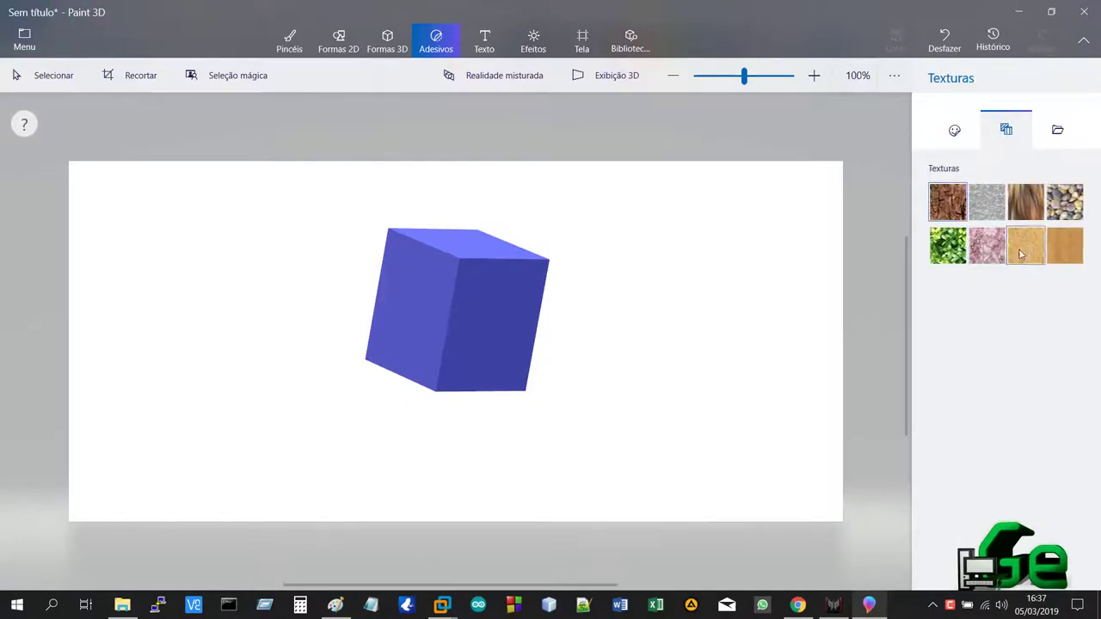
pyautogui.moveTo(394, 221); pyautogui.dragTo(589, 534)
pyautogui.moveTo(502, 378); pyautogui.dragTo(470, 379)
pyautogui.moveTo(624, 488); pyautogui.dragTo(684, 549)
pyautogui.moveTo(467, 335); pyautogui.dragTo(457, 307)
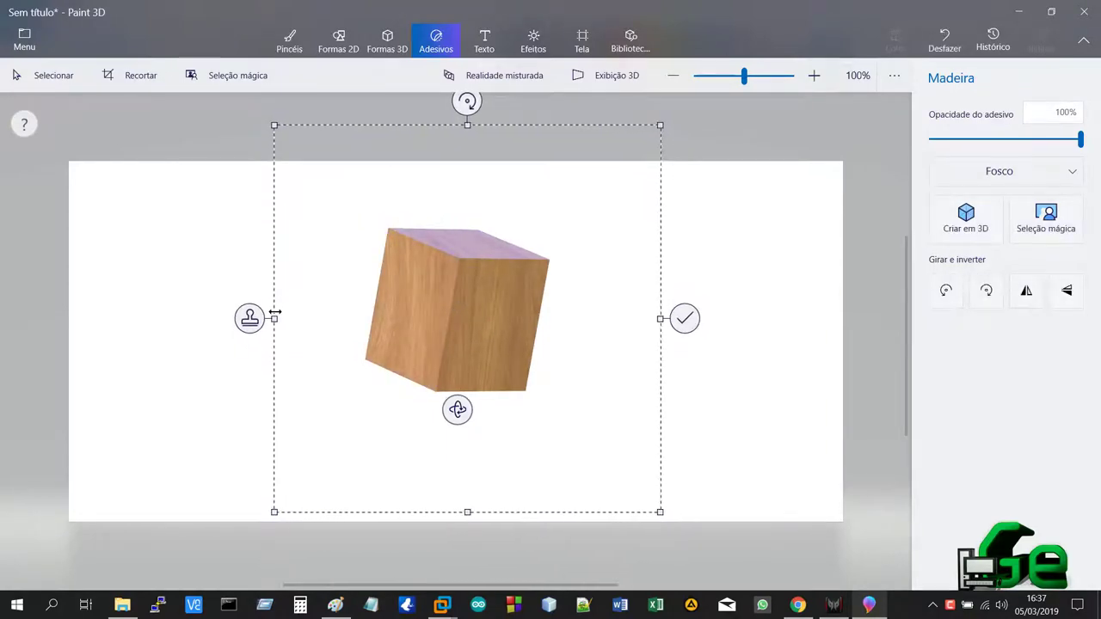
pyautogui.click(183, 378)
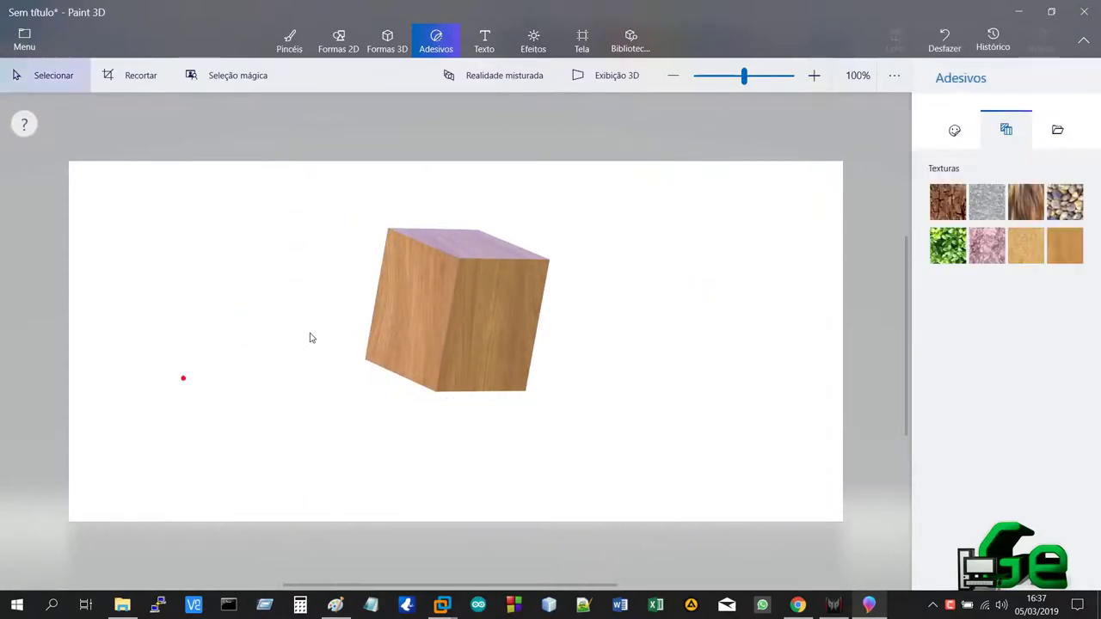
# Select the wood-textured cube and push it backward in depth so it partly sinks into the canvas.
pyautogui.click(415, 315)
pyautogui.moveTo(324, 310); pyautogui.dragTo(349, 349)
pyautogui.moveTo(327, 312); pyautogui.dragTo(346, 249)
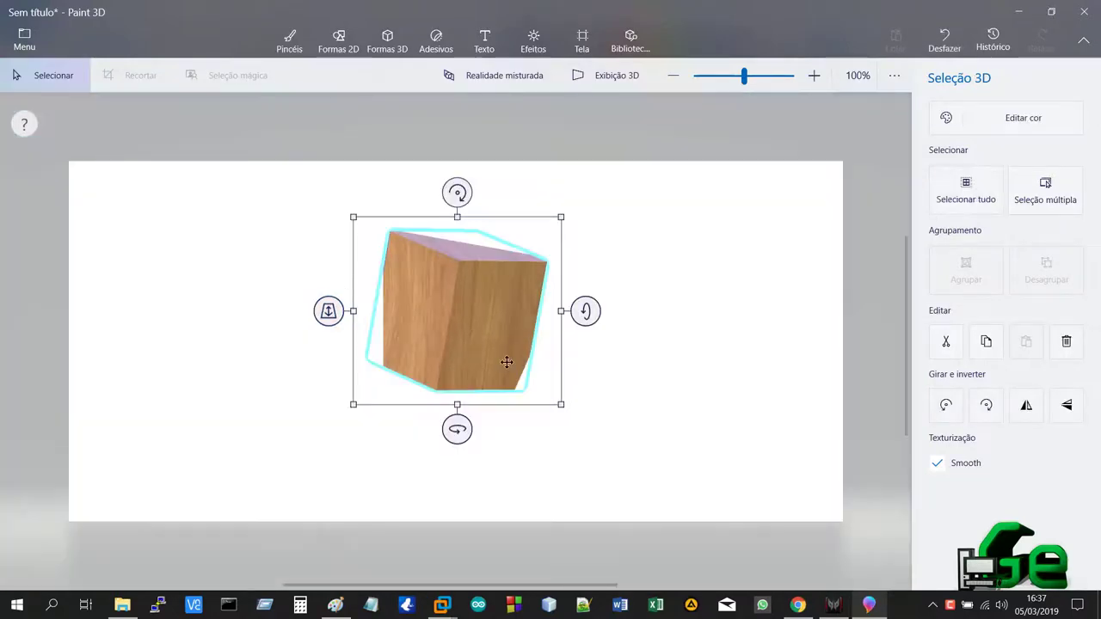
# Rotate the wood-textured cube about all three axes until its edges look upright and its top face is hidden.
pyautogui.moveTo(582, 314); pyautogui.dragTo(583, 315)
pyautogui.moveTo(457, 436)
pyautogui.mouseDown()
pyautogui.moveTo(464, 432)
pyautogui.moveTo(423, 435)
pyautogui.moveTo(454, 433)
pyautogui.mouseUp()
pyautogui.moveTo(588, 311); pyautogui.dragTo(587, 298)
pyautogui.moveTo(456, 191); pyautogui.dragTo(441, 194)
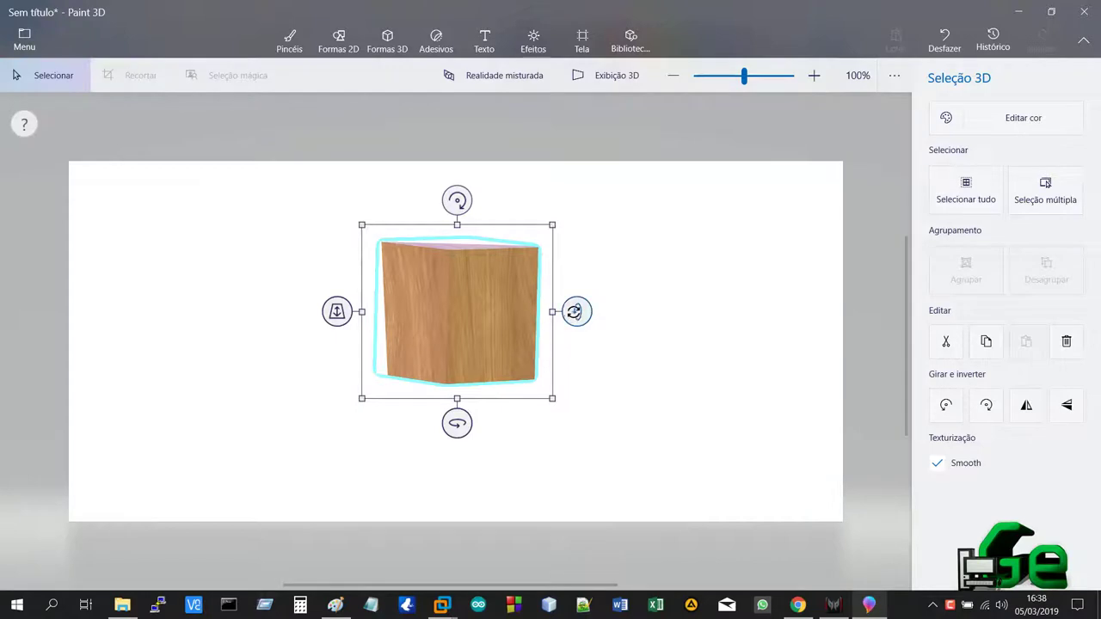
pyautogui.moveTo(575, 311)
pyautogui.mouseDown()
pyautogui.moveTo(573, 353)
pyautogui.moveTo(570, 311)
pyautogui.mouseUp()
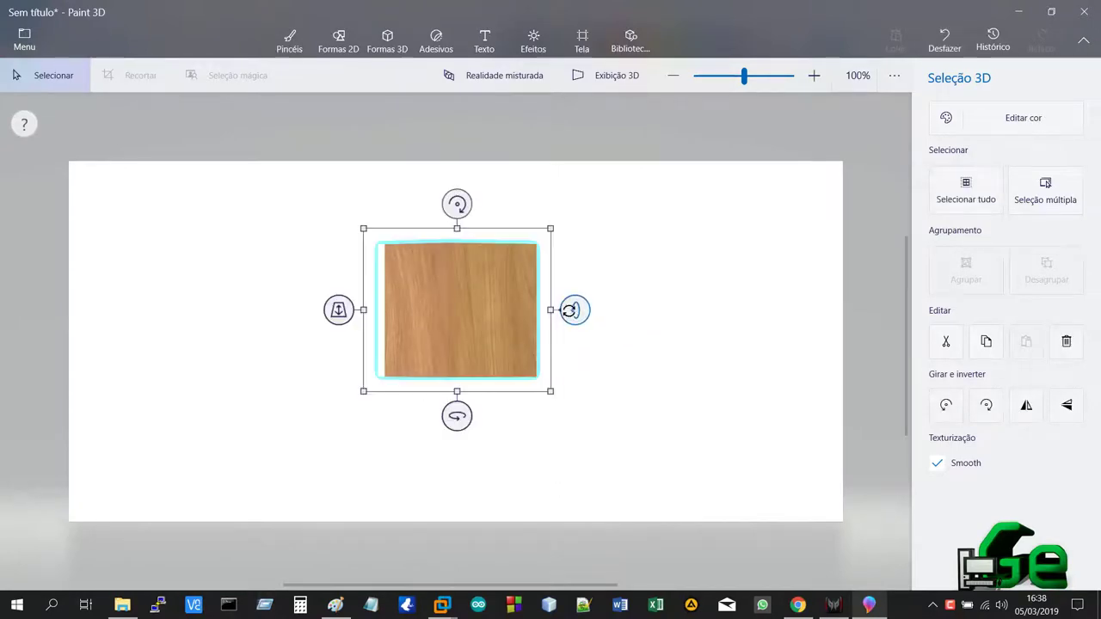
# Tilt the wood-textured cube forward and push it backward in depth until only one corner projects from the canvas.
pyautogui.moveTo(337, 309); pyautogui.dragTo(341, 308)
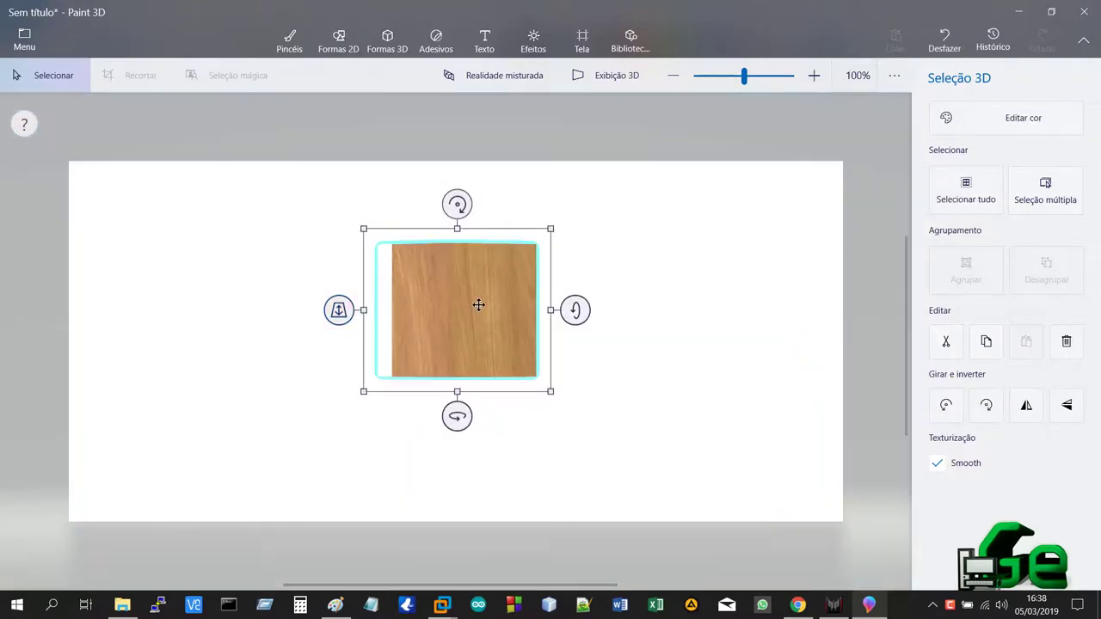
pyautogui.moveTo(577, 309); pyautogui.dragTo(582, 336)
pyautogui.moveTo(337, 310); pyautogui.dragTo(335, 332)
# Add the 2D text "qweasd" in Segoe UI size 48 beside the wooden shape and commit it.
pyautogui.click(483, 43)
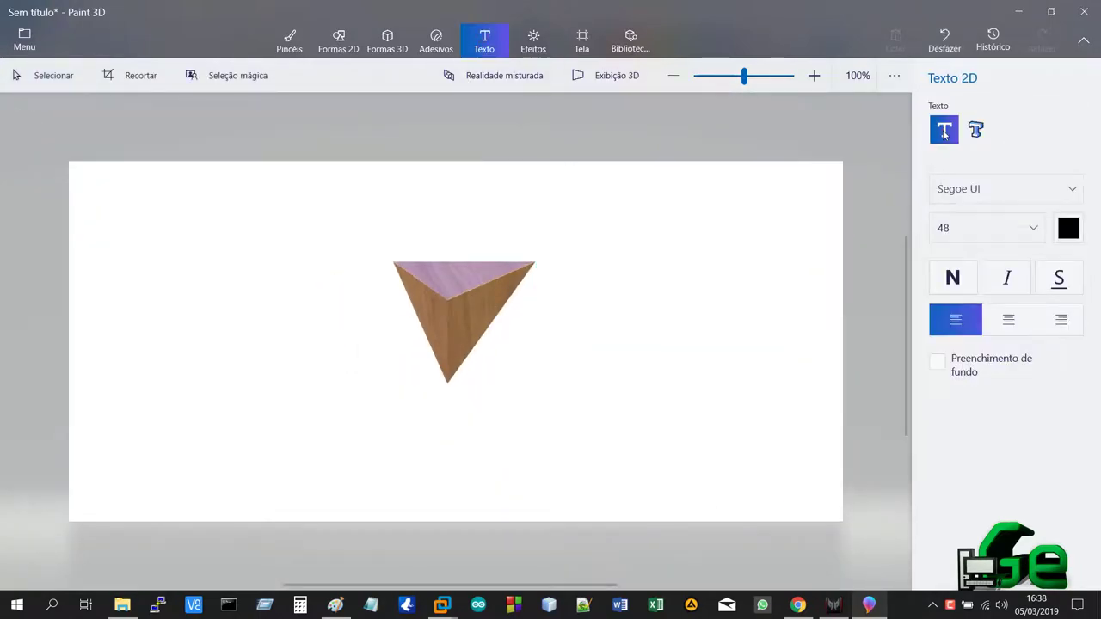
pyautogui.click(567, 361)
pyautogui.write('qweasd')
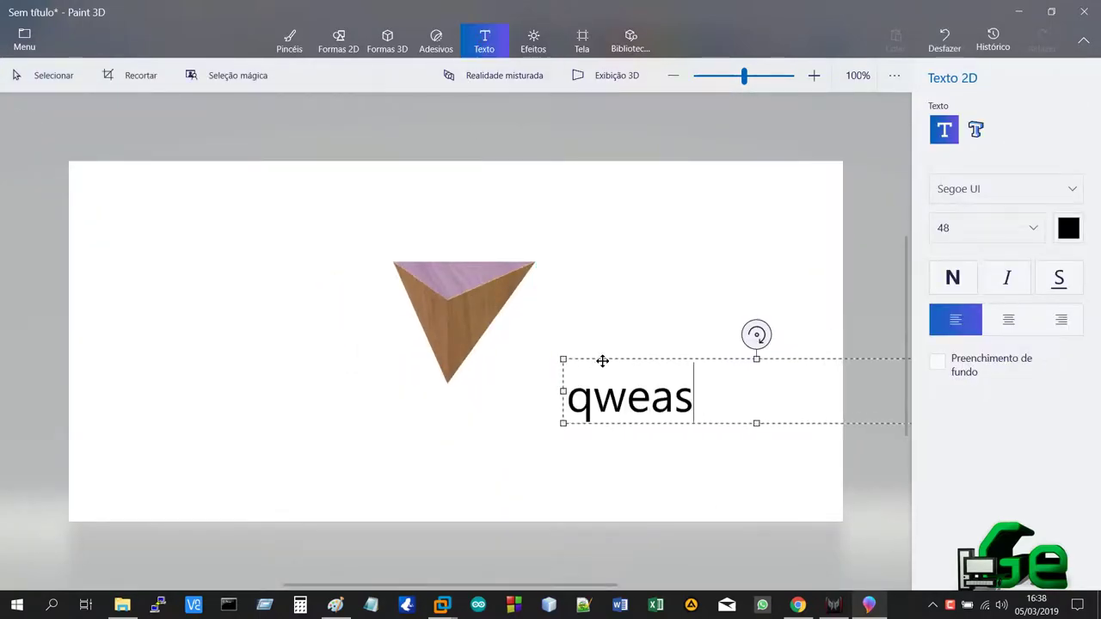
pyautogui.click(624, 333)
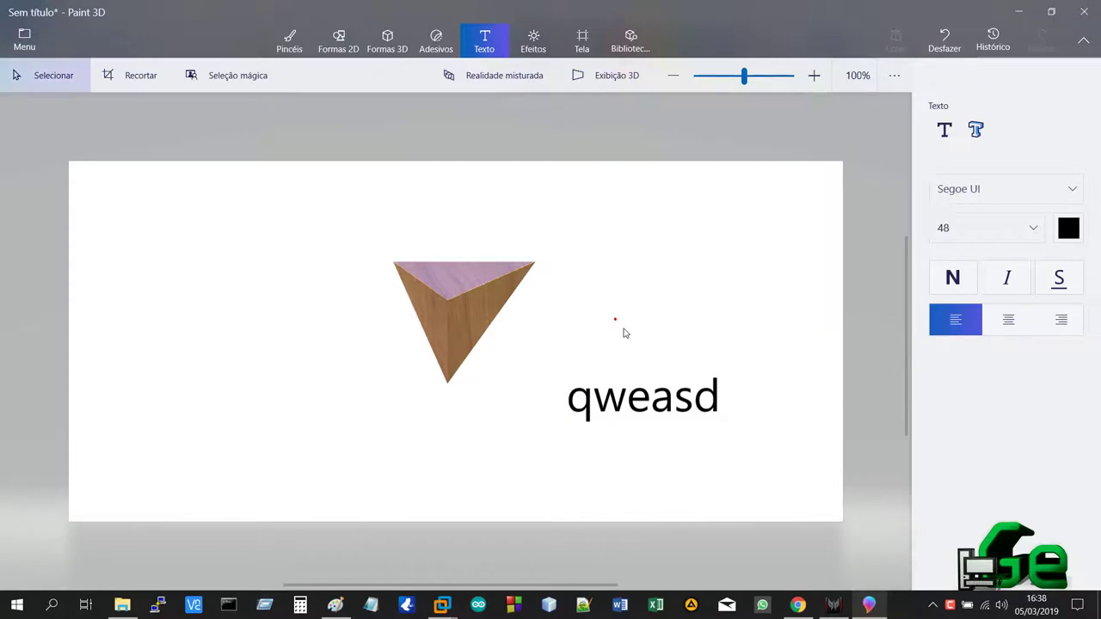
# Narrow the canvas to 1191 px wide so its edge cuts off the last letter of the 2D text.
pyautogui.click(582, 40)
pyautogui.moveTo(840, 340)
pyautogui.mouseDown()
pyautogui.moveTo(748, 359)
pyautogui.moveTo(740, 345)
pyautogui.moveTo(828, 350)
pyautogui.mouseUp()
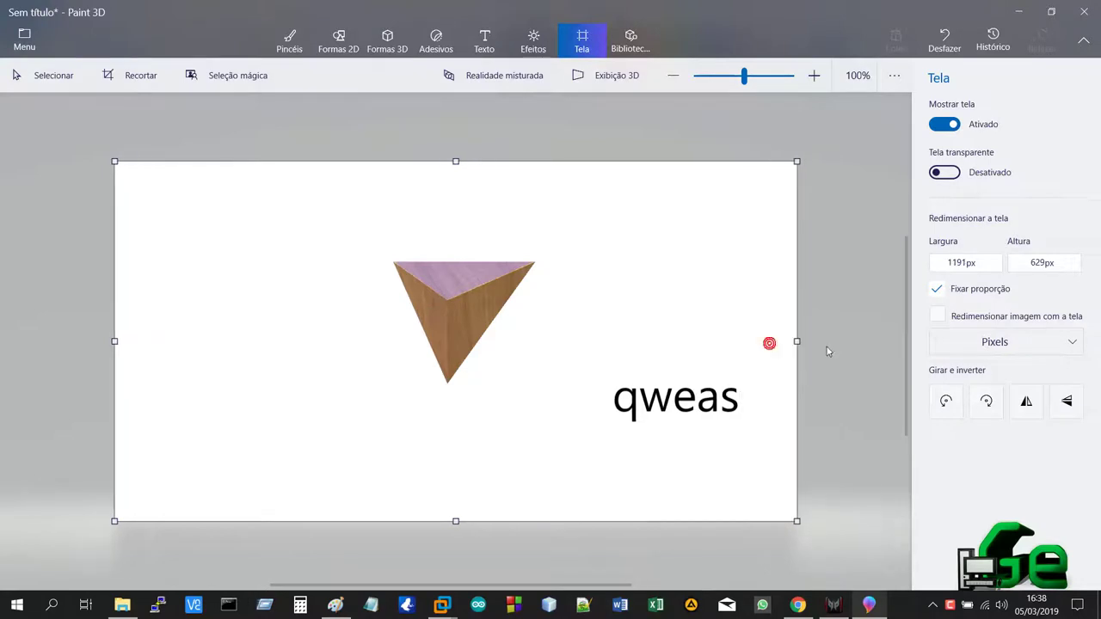
# Add the 3D text "qweeee" in Segoe UI size 48 above the flat text and commit it.
pyautogui.click(484, 38)
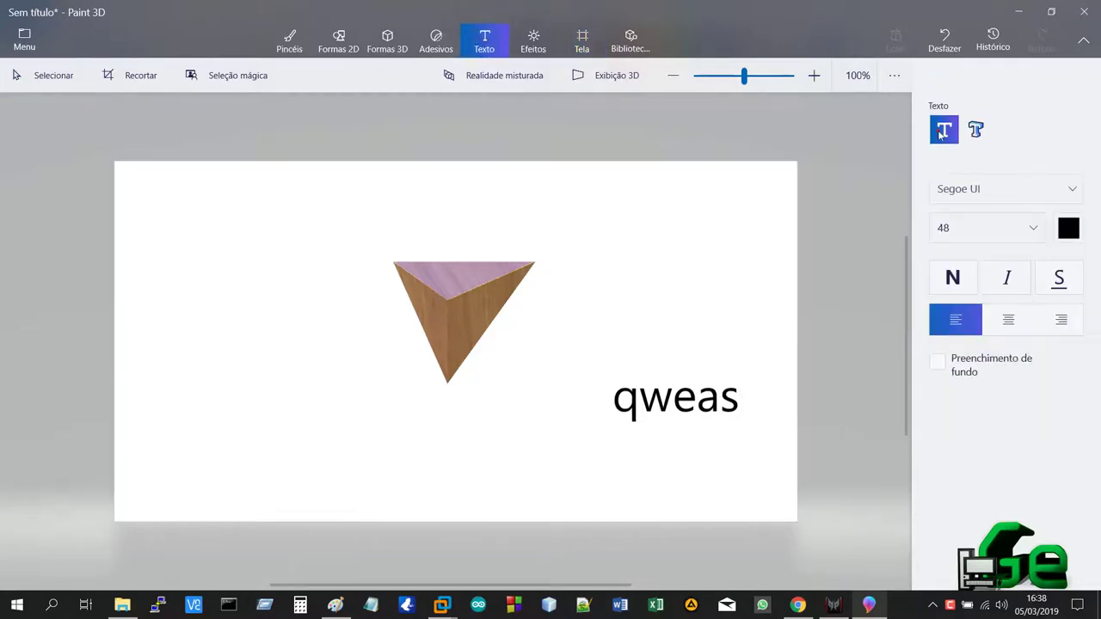
pyautogui.click(650, 399)
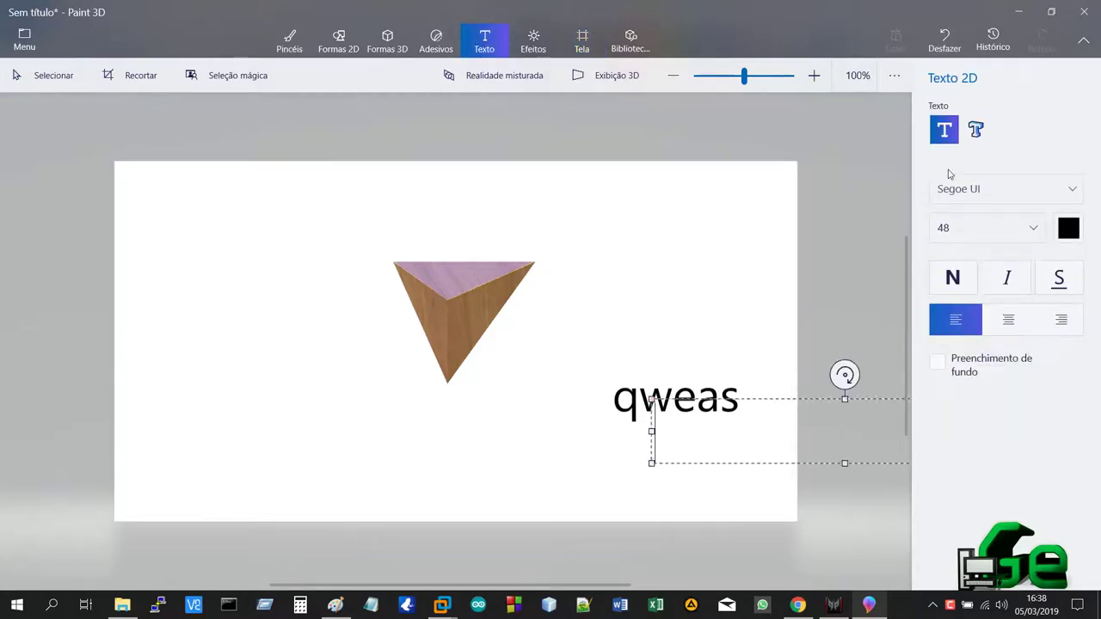
pyautogui.click(977, 130)
pyautogui.click(585, 268)
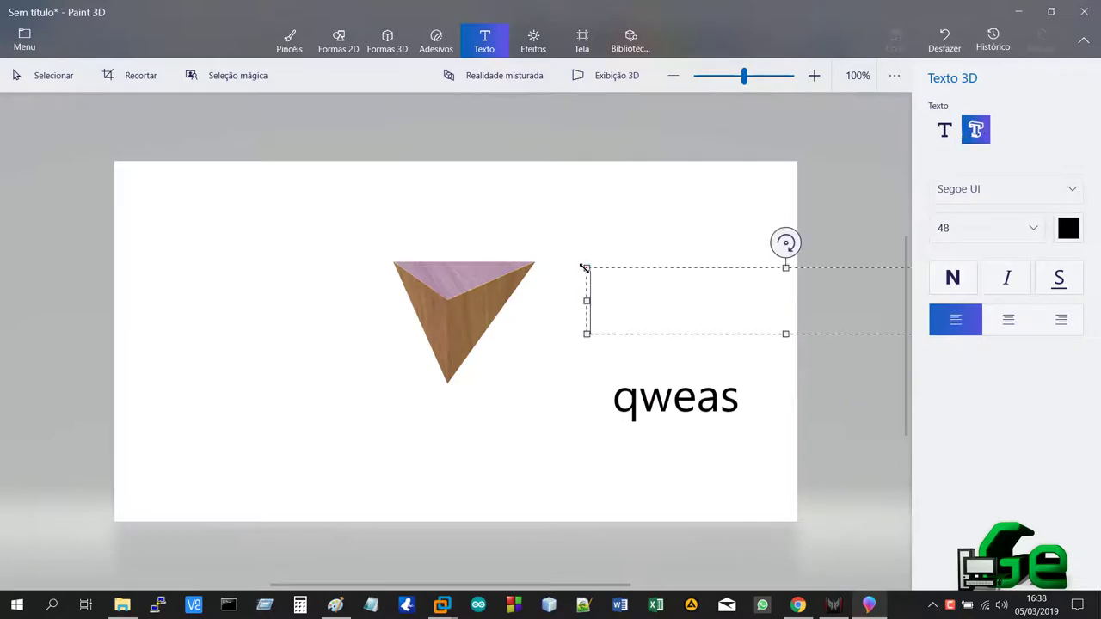
pyautogui.write('qweeee')
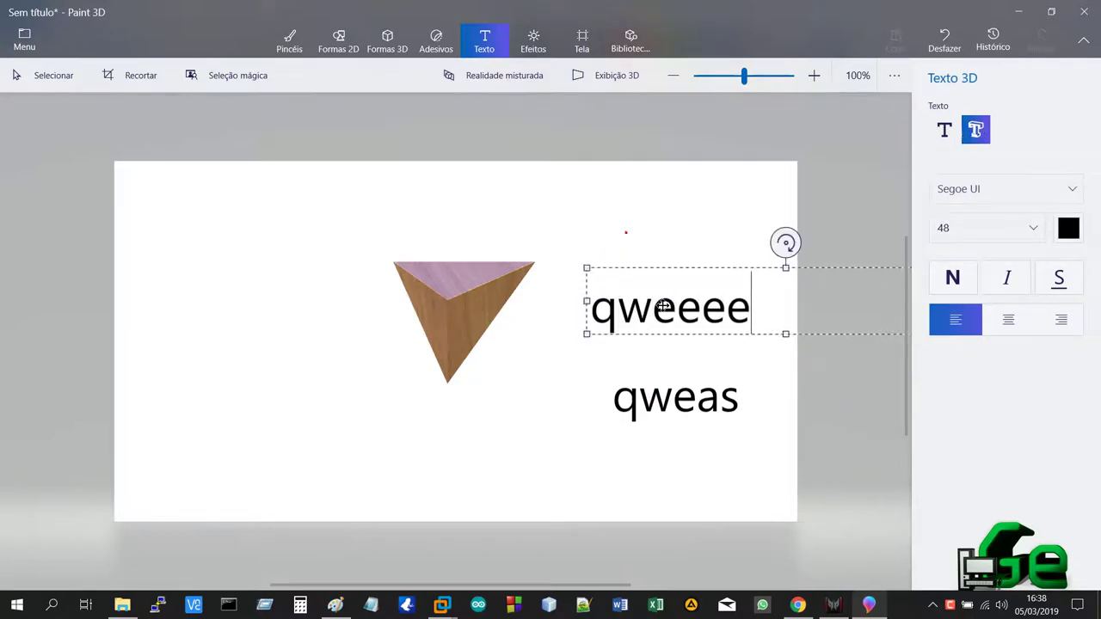
pyautogui.click(590, 341)
pyautogui.moveTo(590, 341); pyautogui.dragTo(591, 354)
pyautogui.press('Escape')
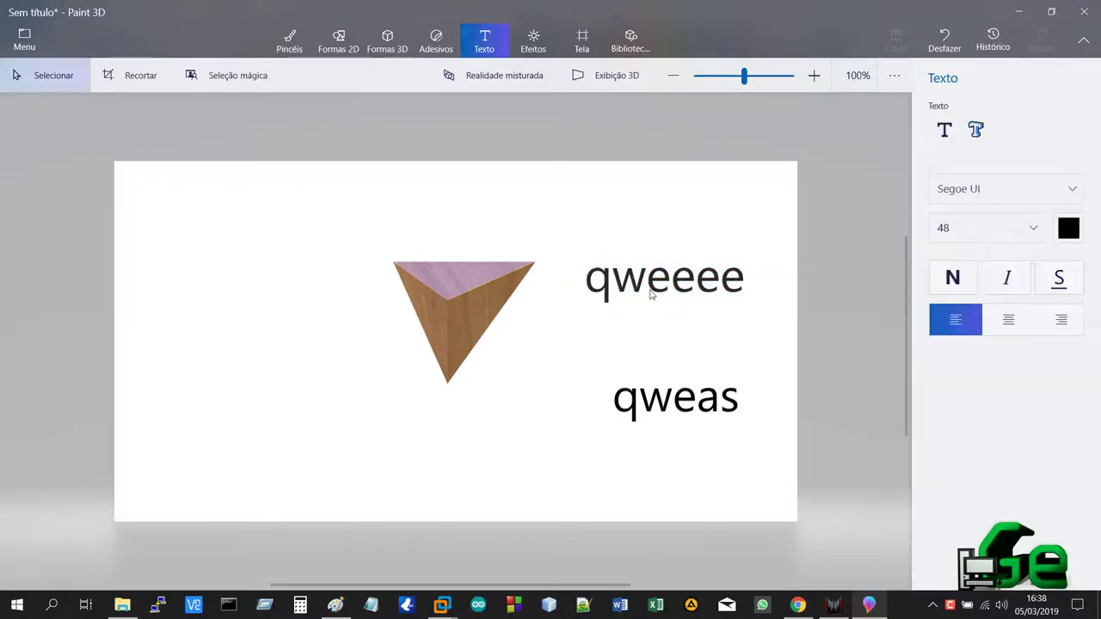
# Select the 3D text and rotate it about its axes so it slants upward while its front faces the viewer.
pyautogui.click(626, 284)
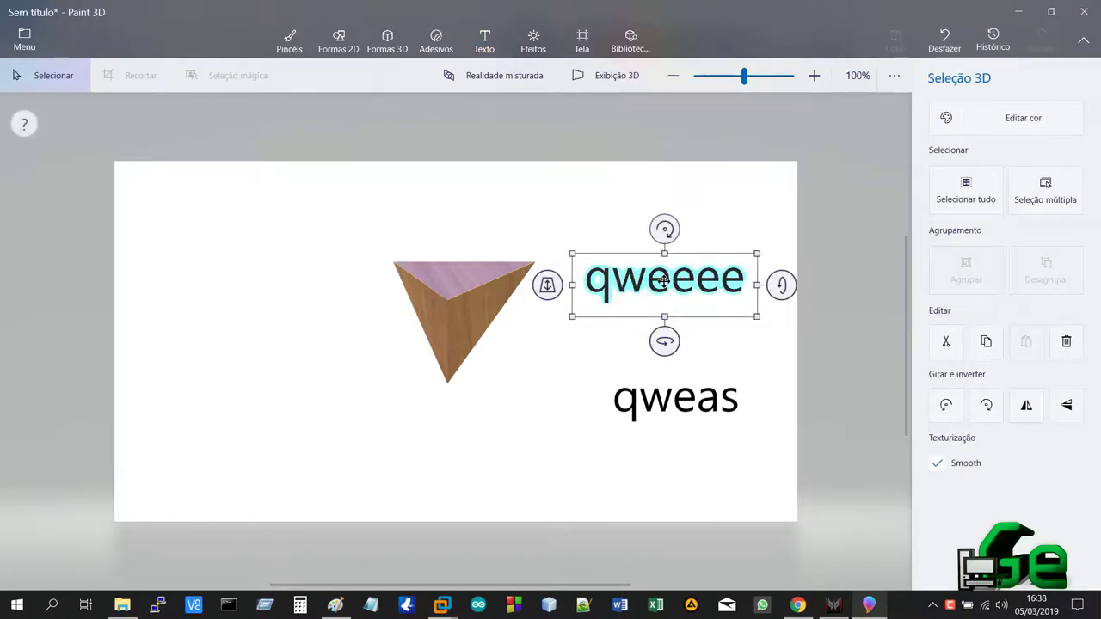
pyautogui.hotkey('ctrl', 'e')
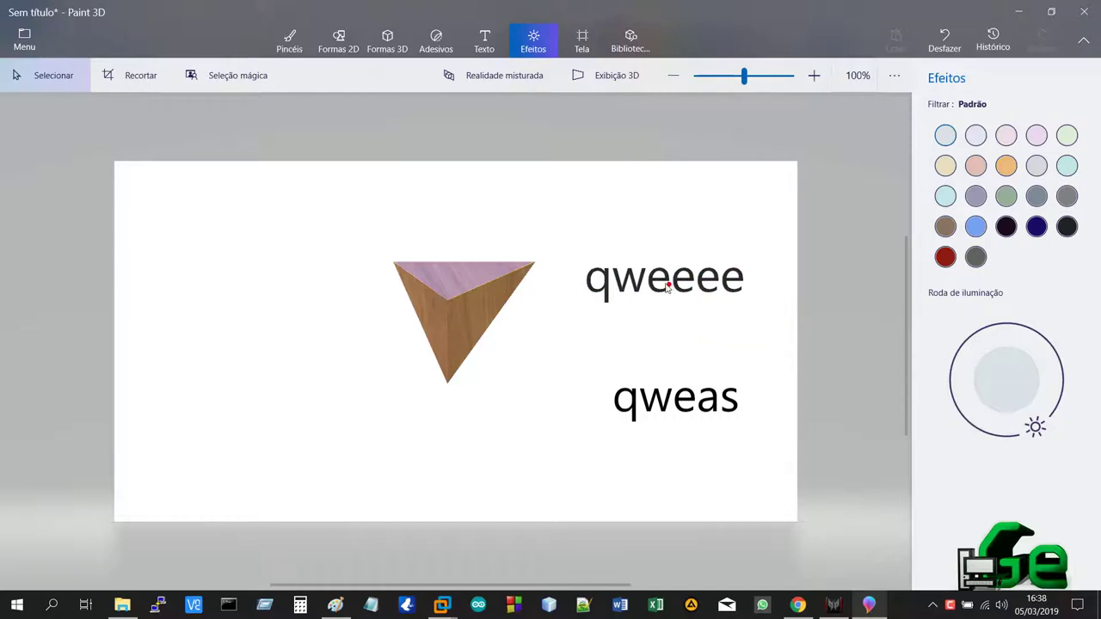
pyautogui.click(639, 281)
pyautogui.moveTo(782, 287)
pyautogui.mouseDown()
pyautogui.moveTo(779, 319)
pyautogui.moveTo(779, 290)
pyautogui.moveTo(782, 299)
pyautogui.mouseUp()
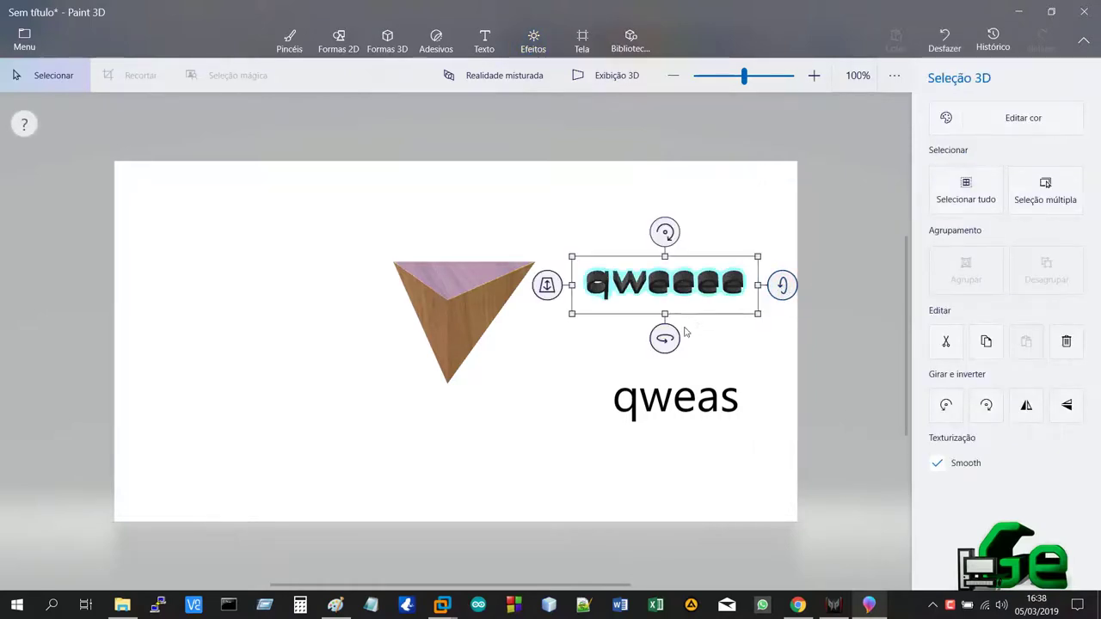
pyautogui.moveTo(663, 334); pyautogui.dragTo(697, 336)
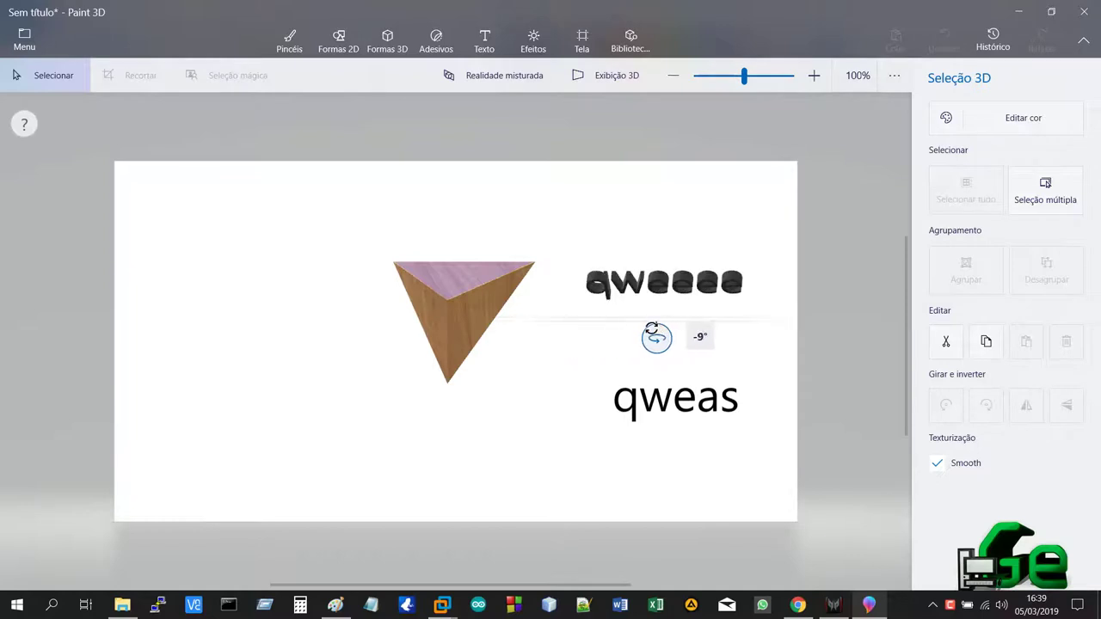
pyautogui.moveTo(781, 283)
pyautogui.mouseDown()
pyautogui.moveTo(779, 266)
pyautogui.moveTo(779, 277)
pyautogui.mouseUp()
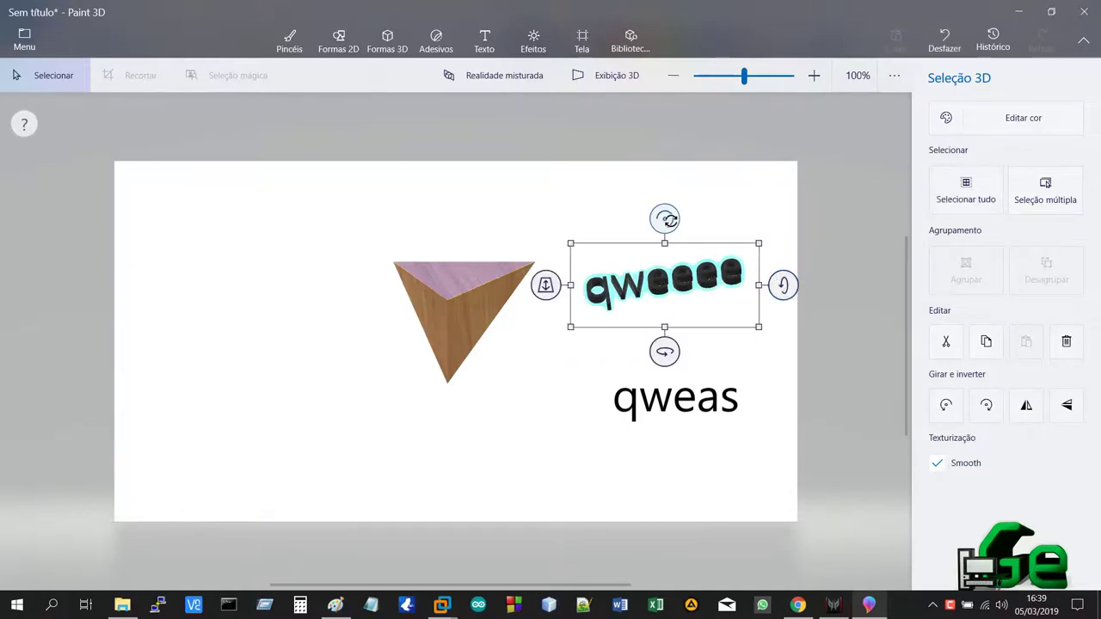
pyautogui.moveTo(664, 219); pyautogui.dragTo(649, 248)
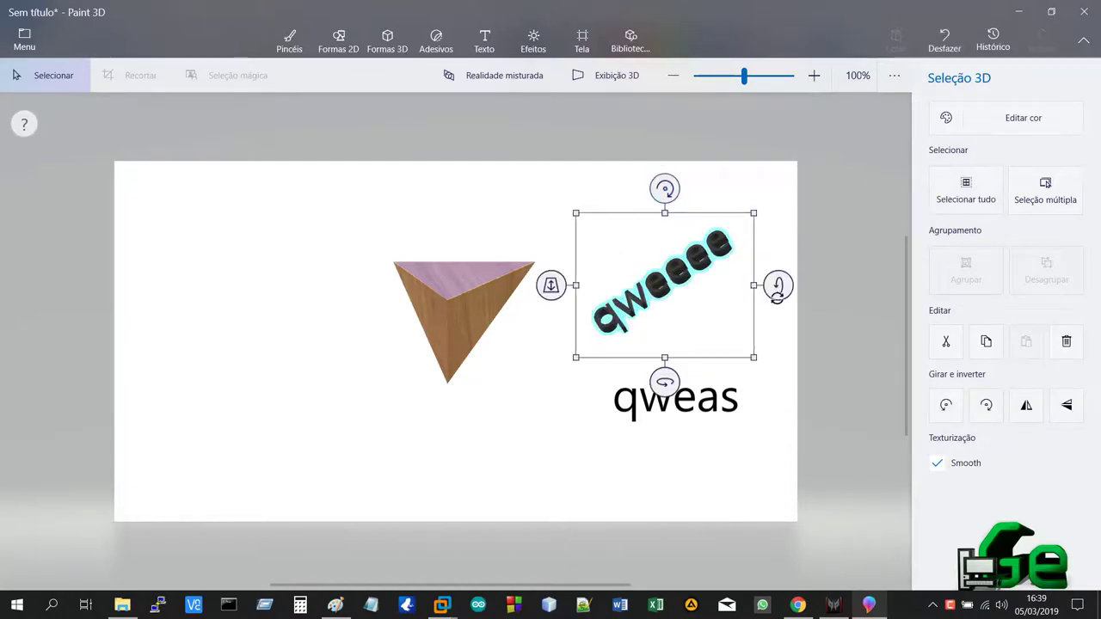
pyautogui.moveTo(776, 294); pyautogui.dragTo(780, 308)
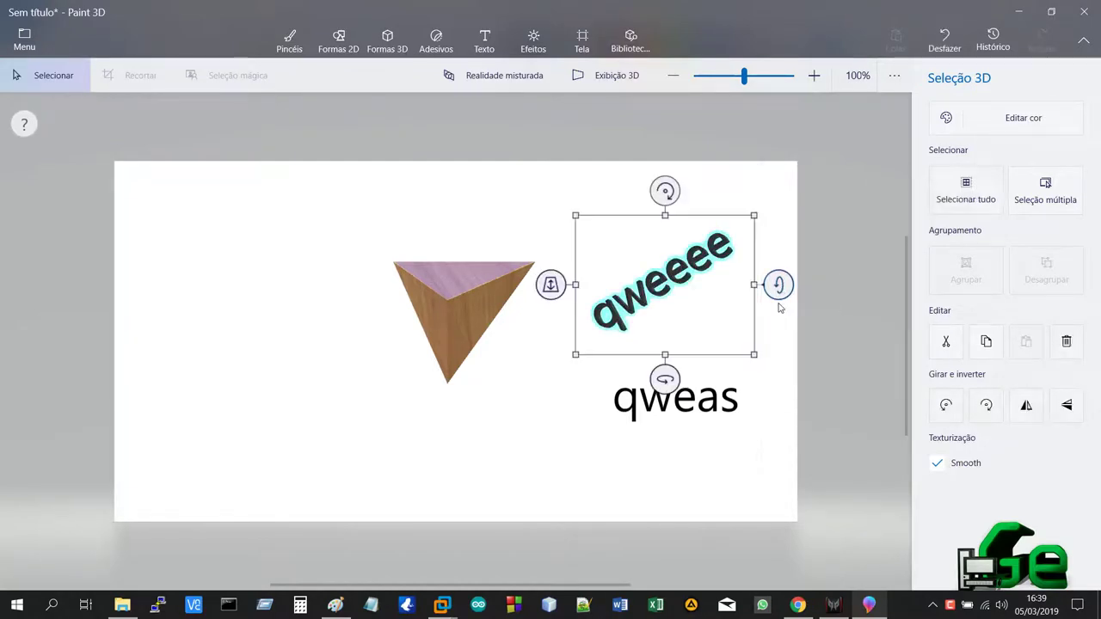
# Try to reopen the slanted 3D text for editing with the 3D text tool.
pyautogui.press('e')
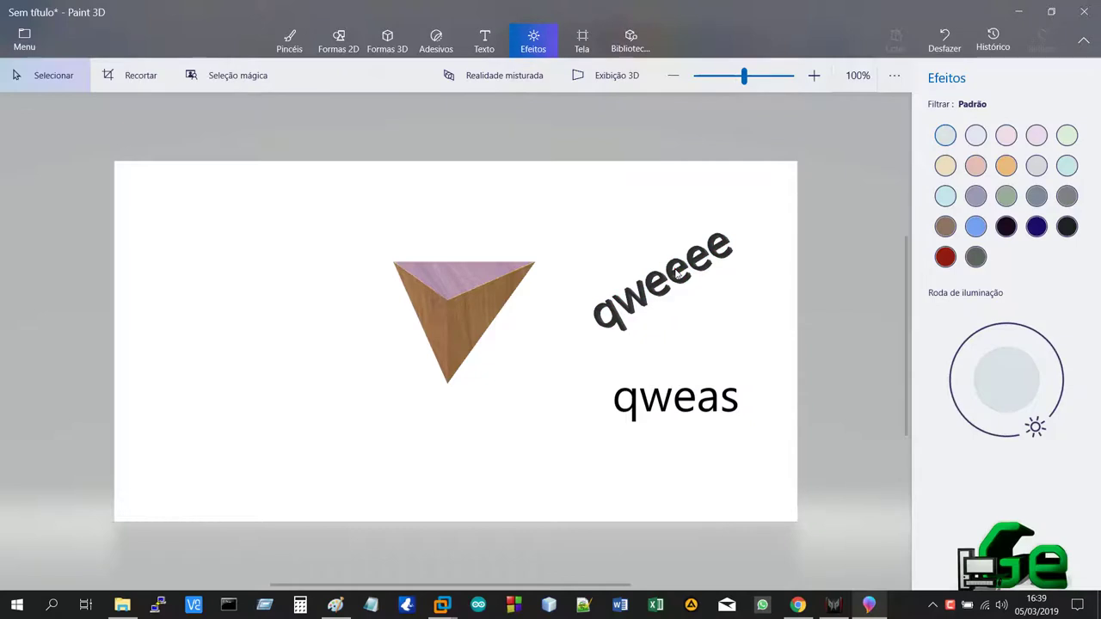
pyautogui.click(485, 39)
pyautogui.click(963, 139)
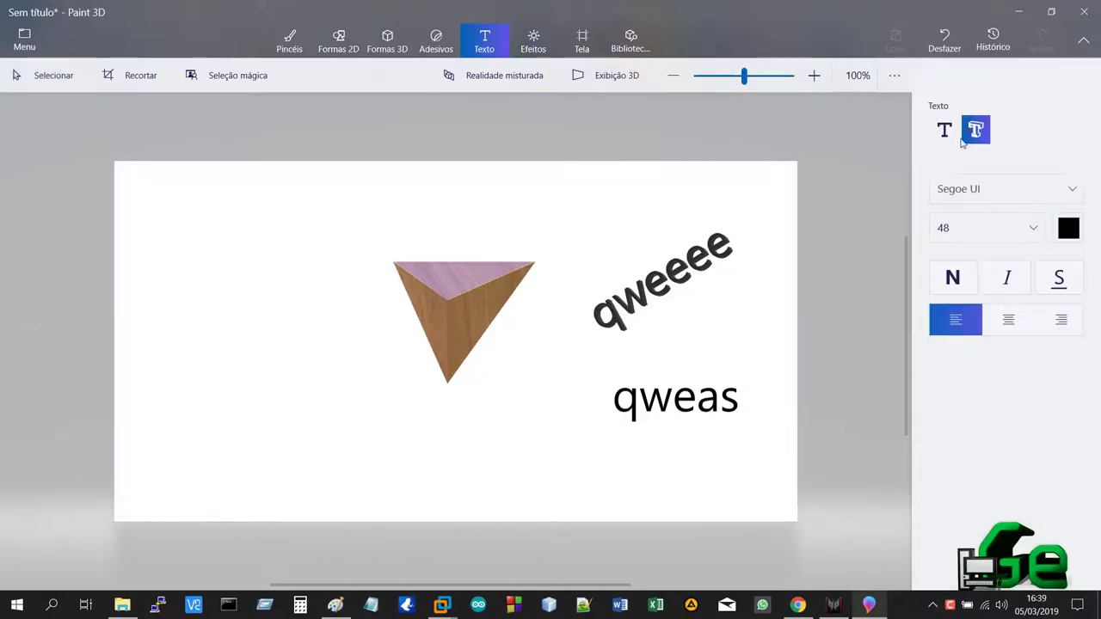
pyautogui.click(679, 272)
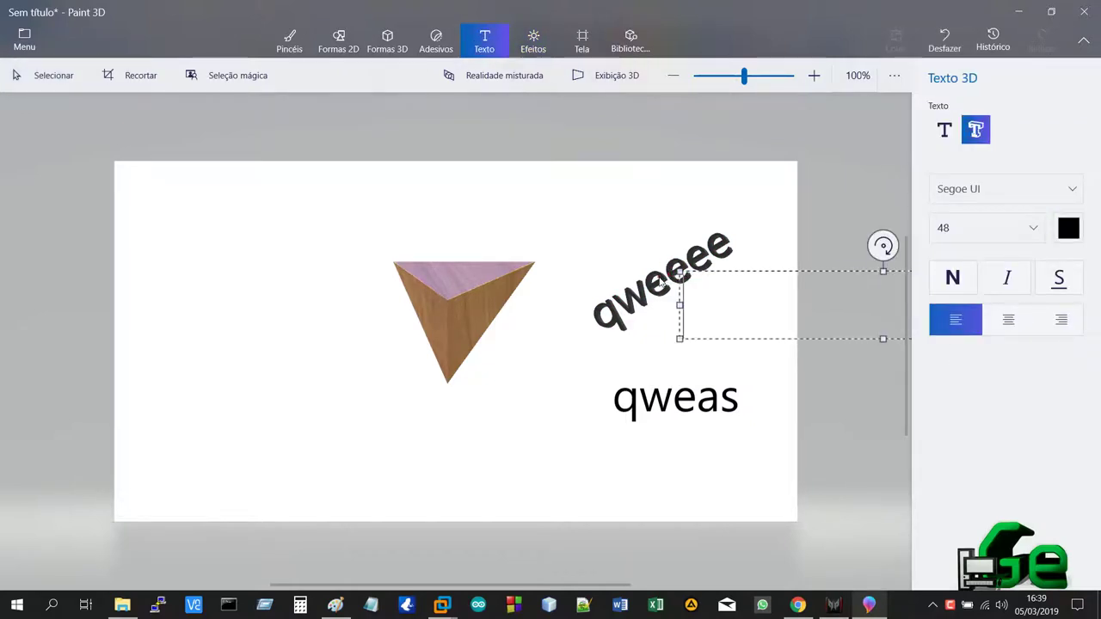
pyautogui.moveTo(679, 274); pyautogui.dragTo(656, 279)
pyautogui.click(514, 201)
pyautogui.click(512, 198)
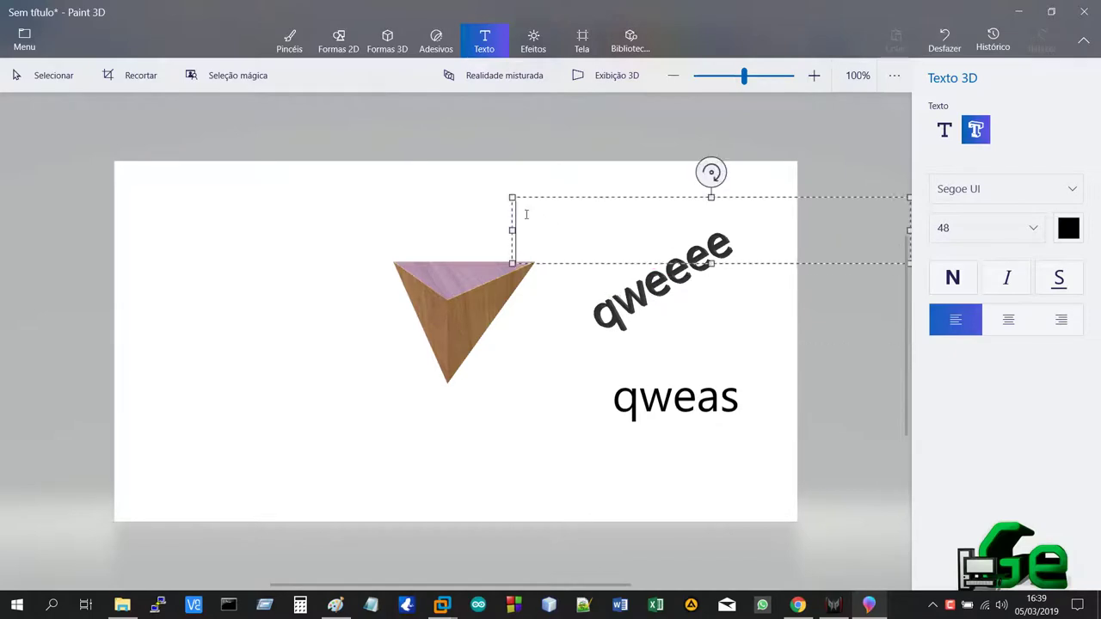
pyautogui.click(609, 307)
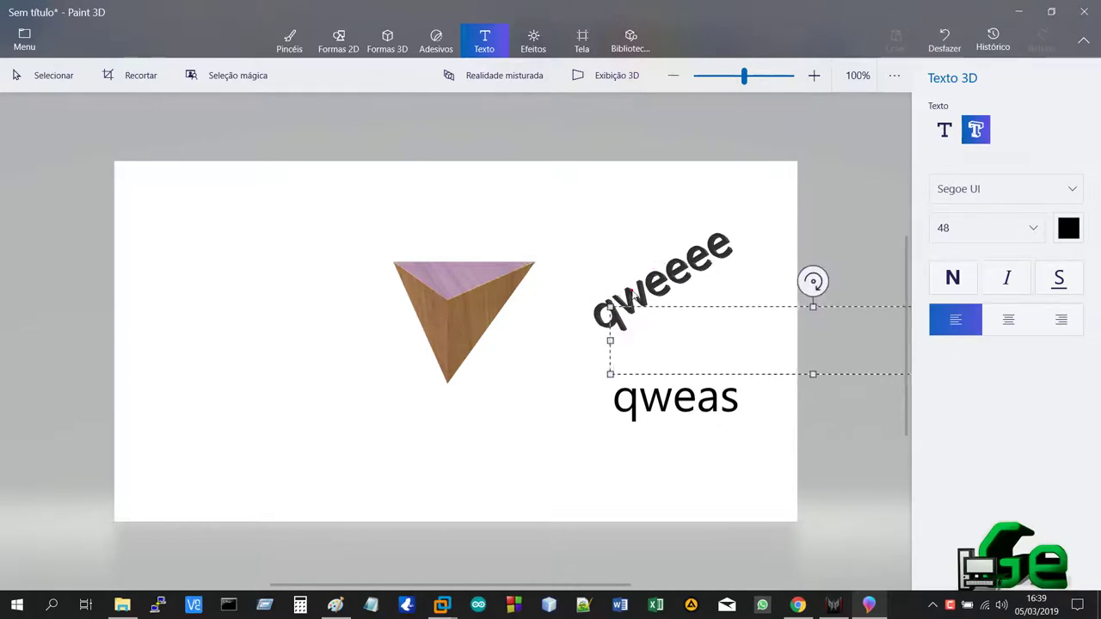
pyautogui.click(691, 268)
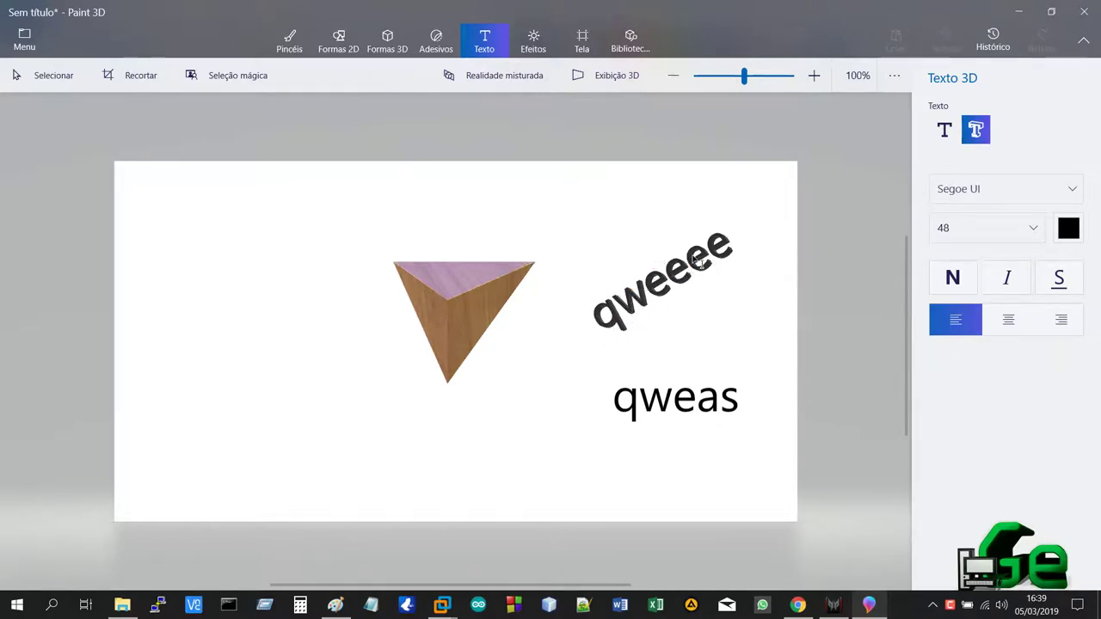
pyautogui.click(695, 260)
pyautogui.click(550, 174)
pyautogui.click(944, 129)
pyautogui.click(975, 129)
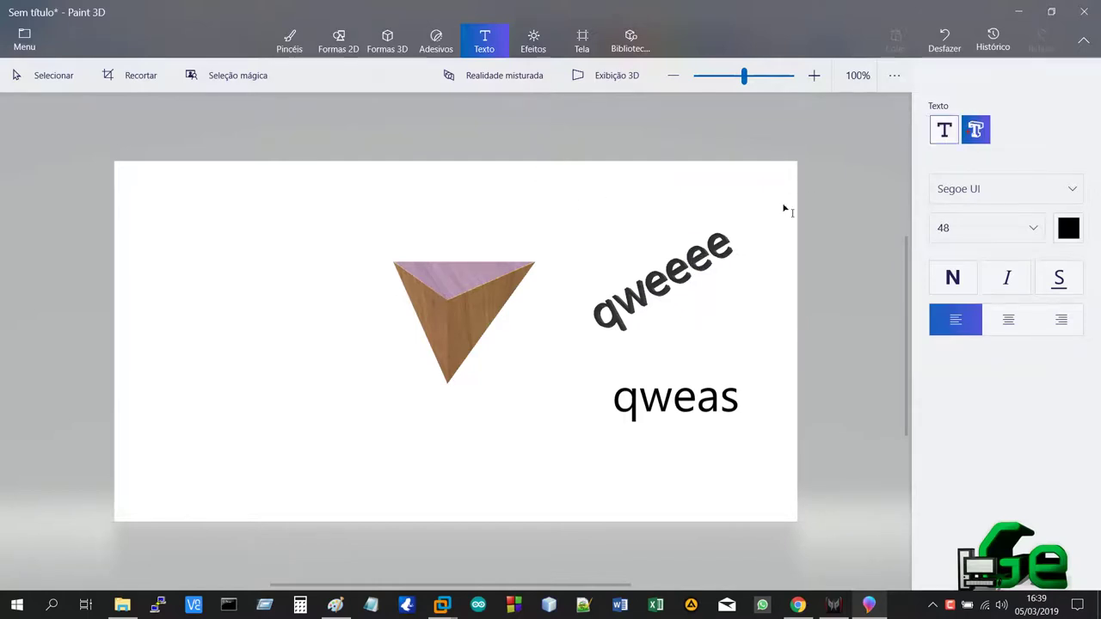
pyautogui.click(692, 261)
pyautogui.moveTo(688, 258); pyautogui.dragTo(604, 307)
pyautogui.click(624, 275)
pyautogui.click(688, 256)
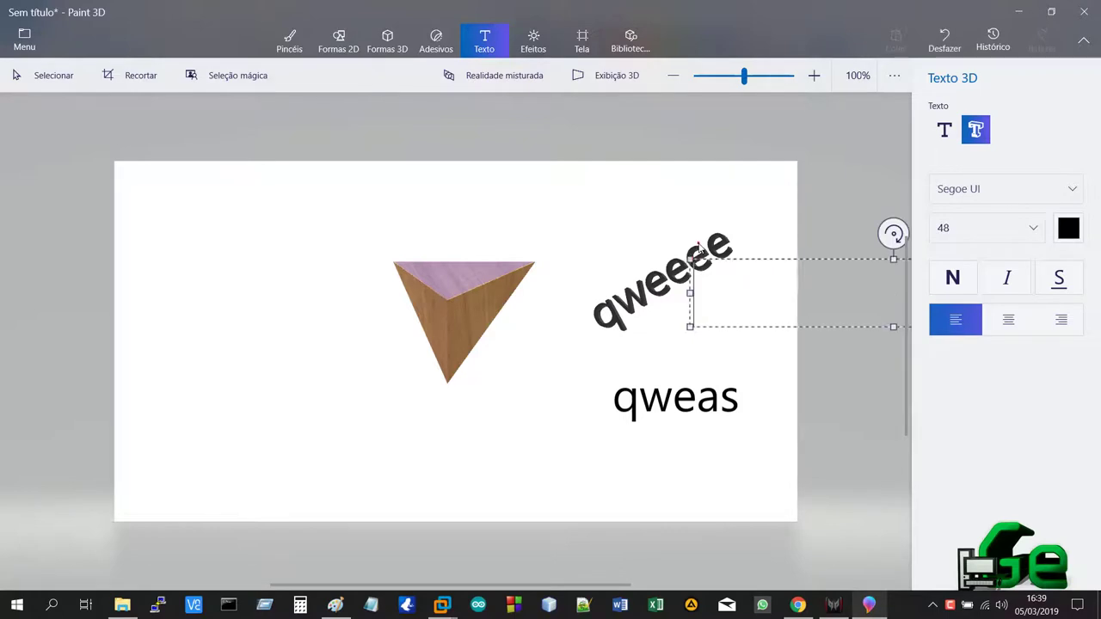
pyautogui.moveTo(687, 258); pyautogui.dragTo(651, 284)
pyautogui.moveTo(609, 327); pyautogui.dragTo(650, 277)
pyautogui.click(612, 320)
pyautogui.click(613, 302)
pyautogui.click(697, 258)
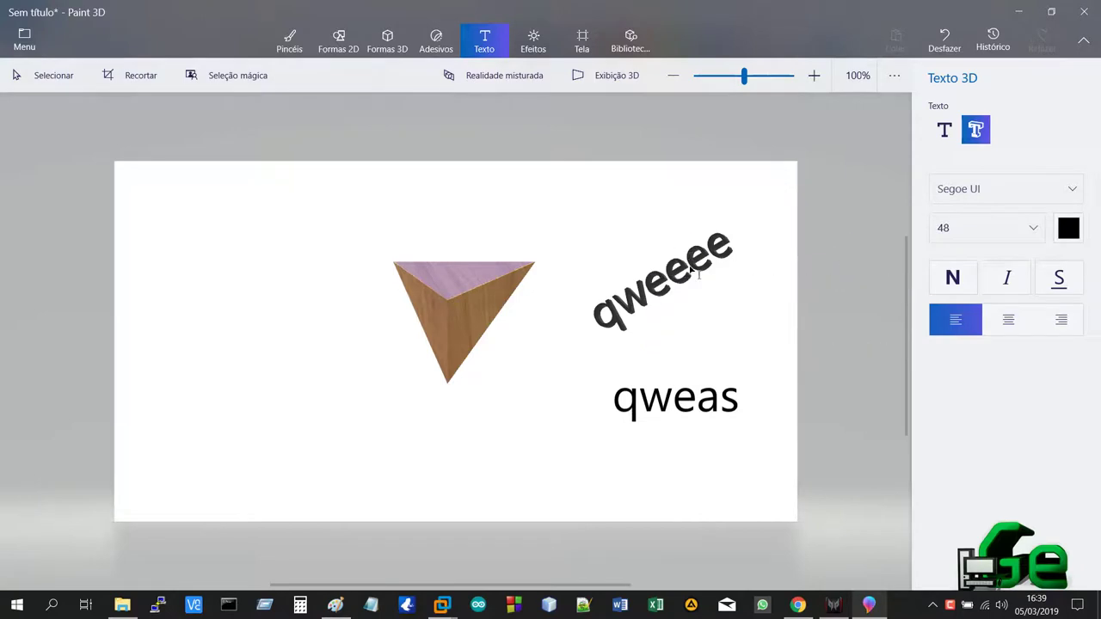
pyautogui.click(599, 254)
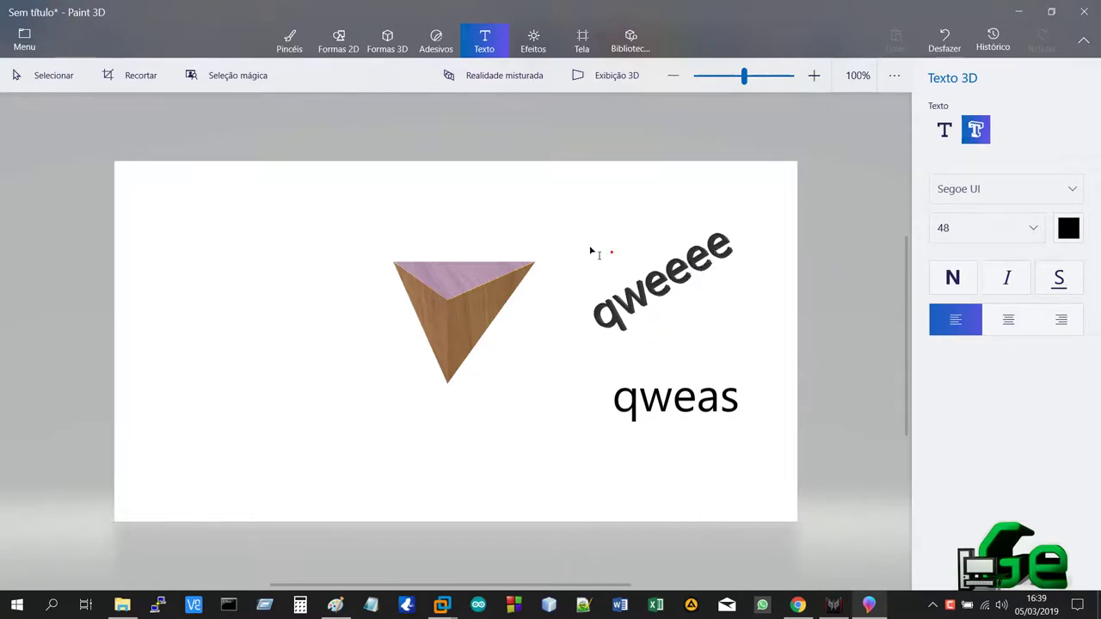
pyautogui.click(604, 334)
pyautogui.moveTo(605, 304); pyautogui.dragTo(656, 282)
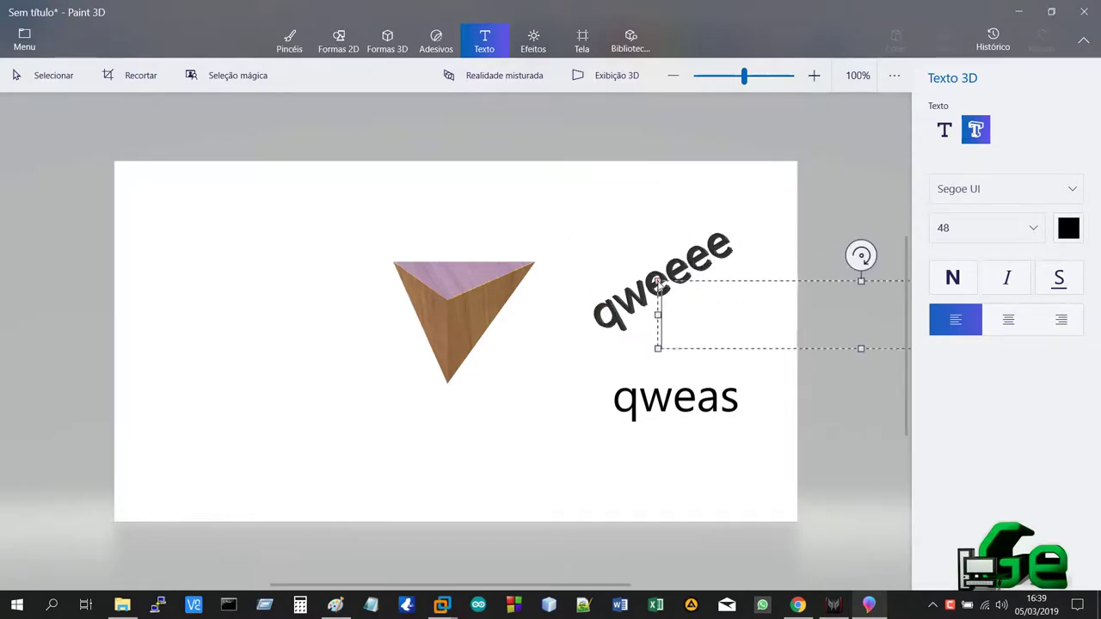
pyautogui.click(618, 247)
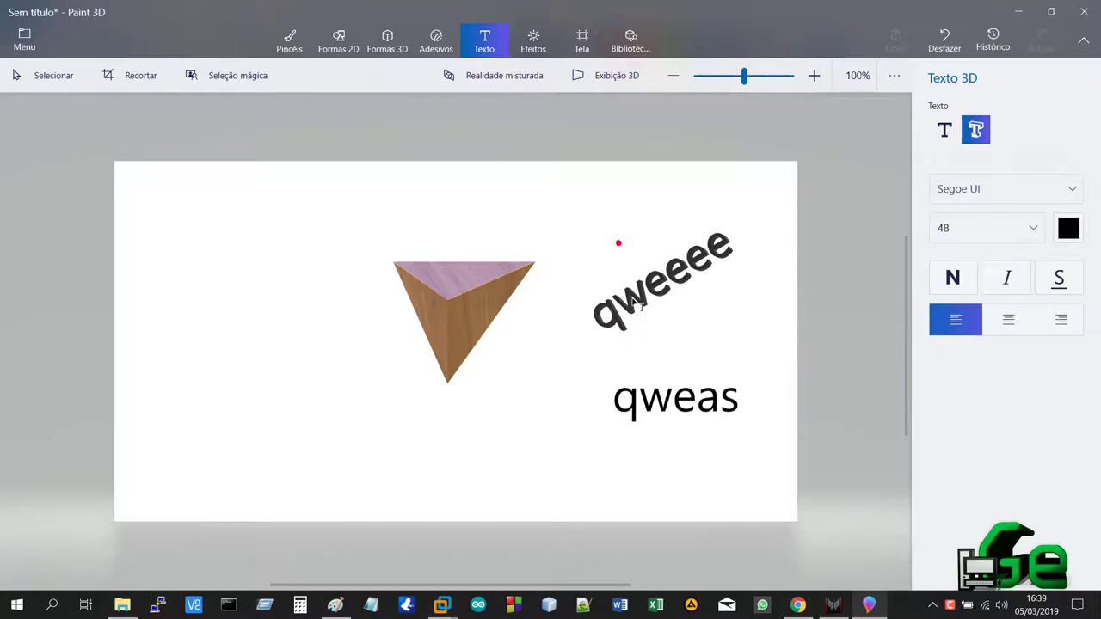
pyautogui.click(387, 41)
pyautogui.click(436, 40)
pyautogui.click(484, 41)
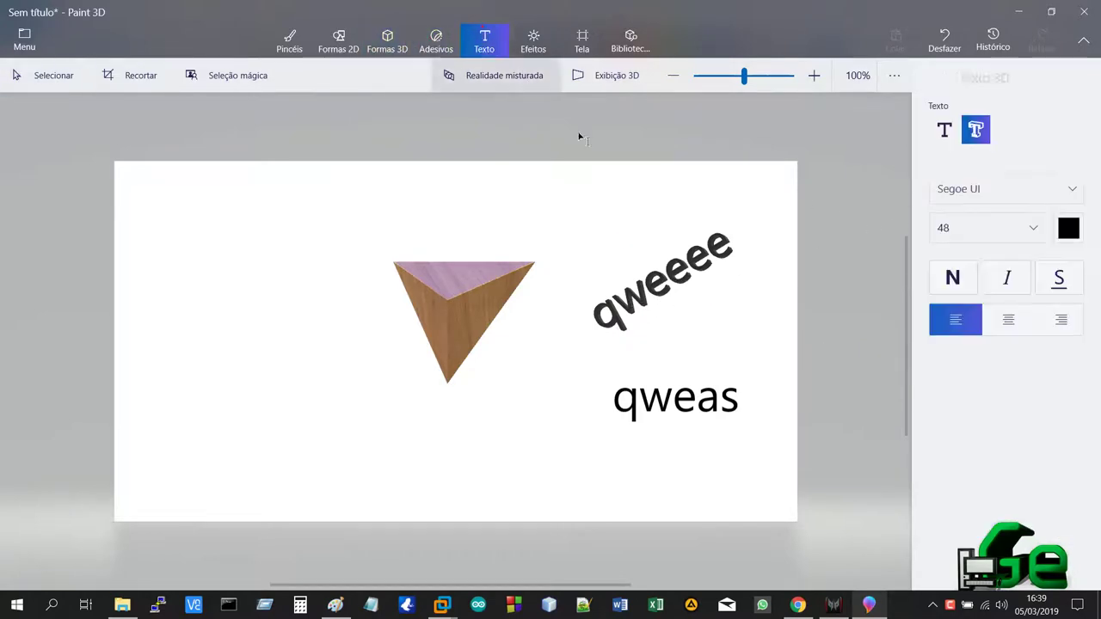
# Select the slanted 3D text and move it up and closer to the wooden shape.
pyautogui.click(55, 67)
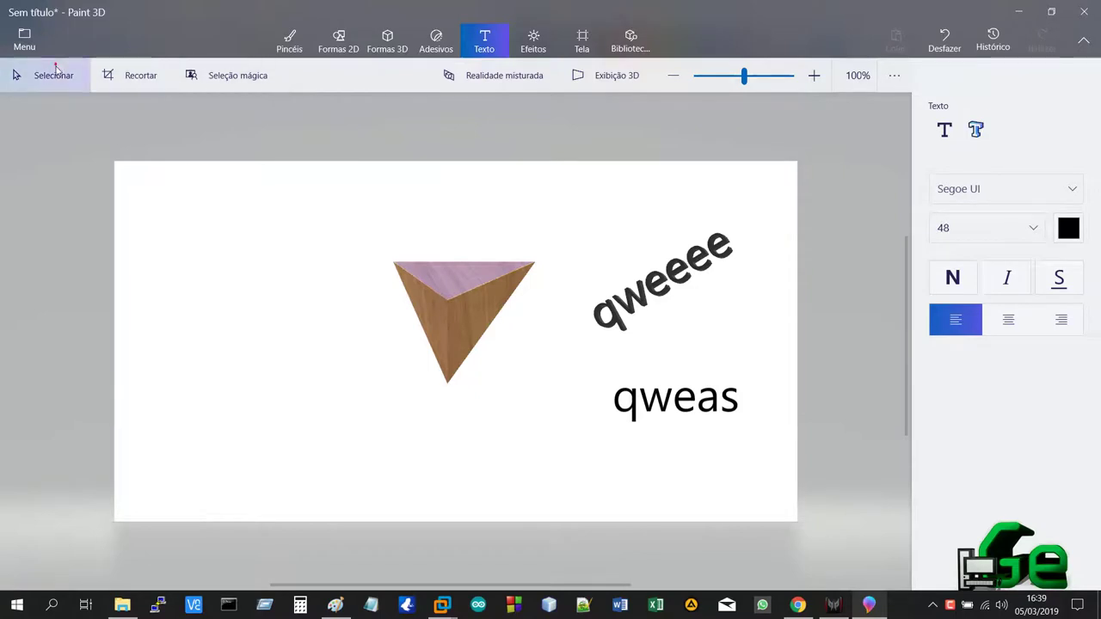
pyautogui.click(653, 294)
pyautogui.moveTo(653, 294); pyautogui.dragTo(619, 273)
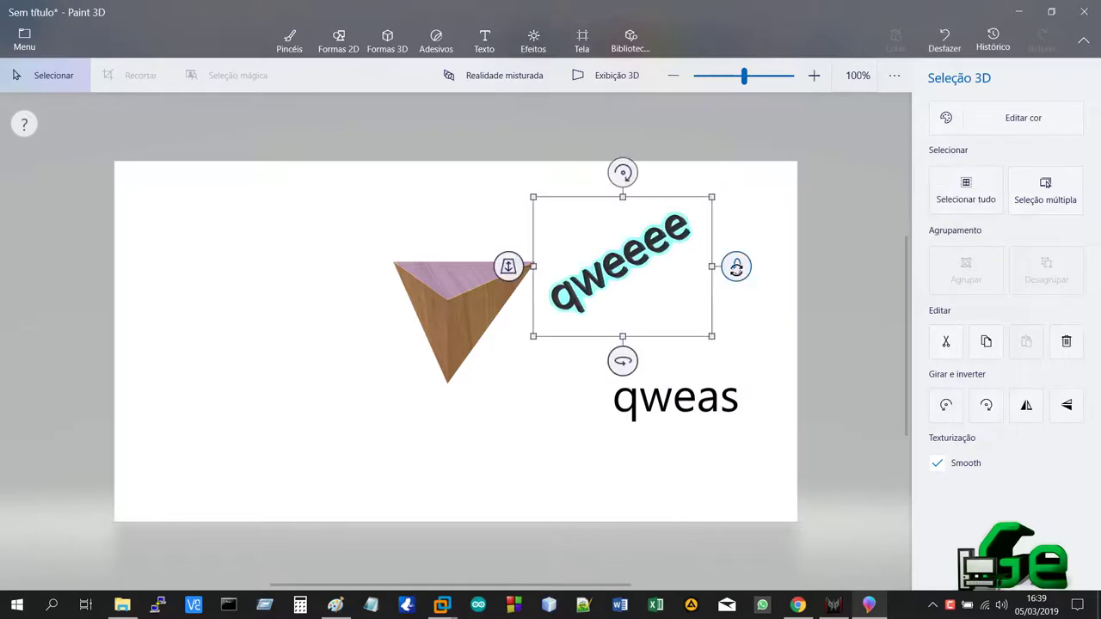
# Reselect the slanted 3D text and examine the context options available for it.
pyautogui.press('Escape')
pyautogui.click(616, 269)
pyautogui.rightClick(619, 273)
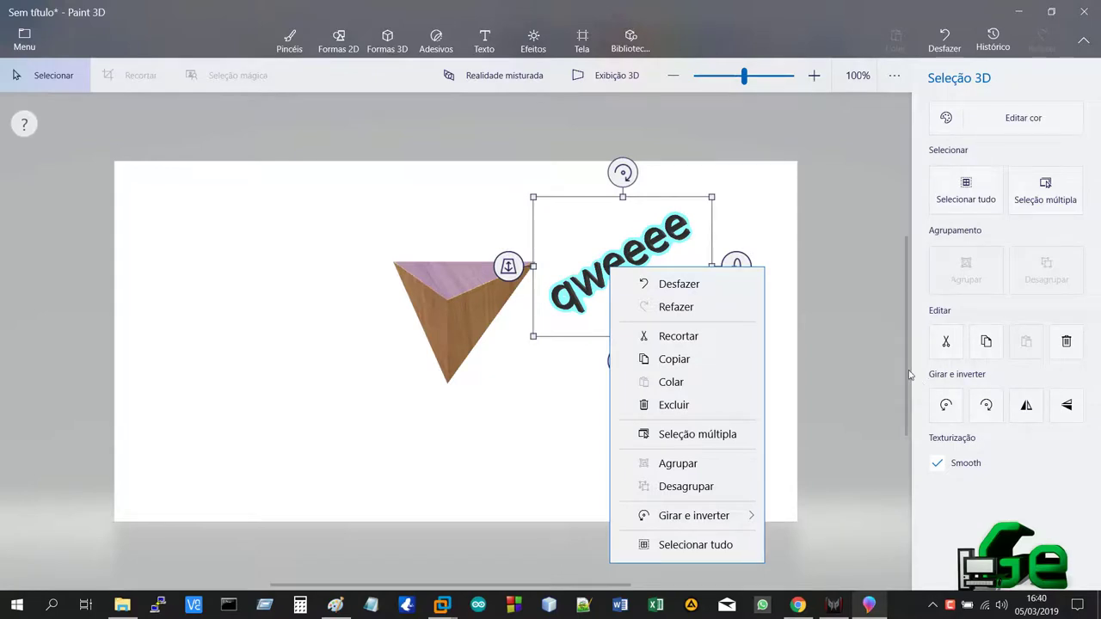
# Enlarge the slanted 3D text "qweeee" and shift it slightly down so it sits beside the wooden shape, and deselect it.
pyautogui.click(643, 244)
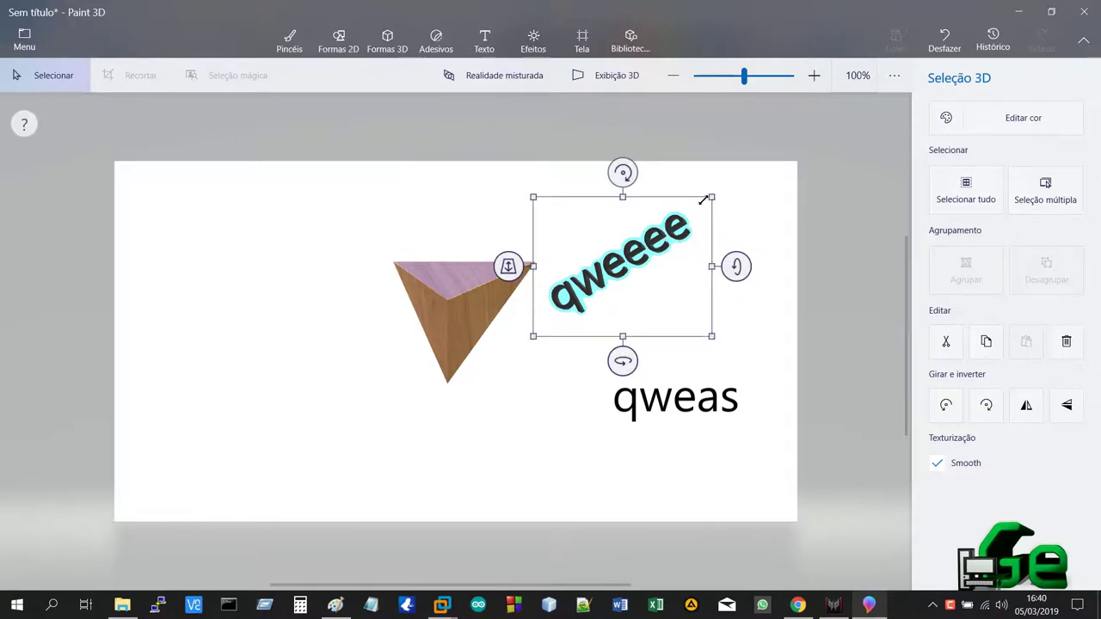
pyautogui.moveTo(709, 197); pyautogui.dragTo(747, 206)
pyautogui.moveTo(659, 227); pyautogui.dragTo(669, 272)
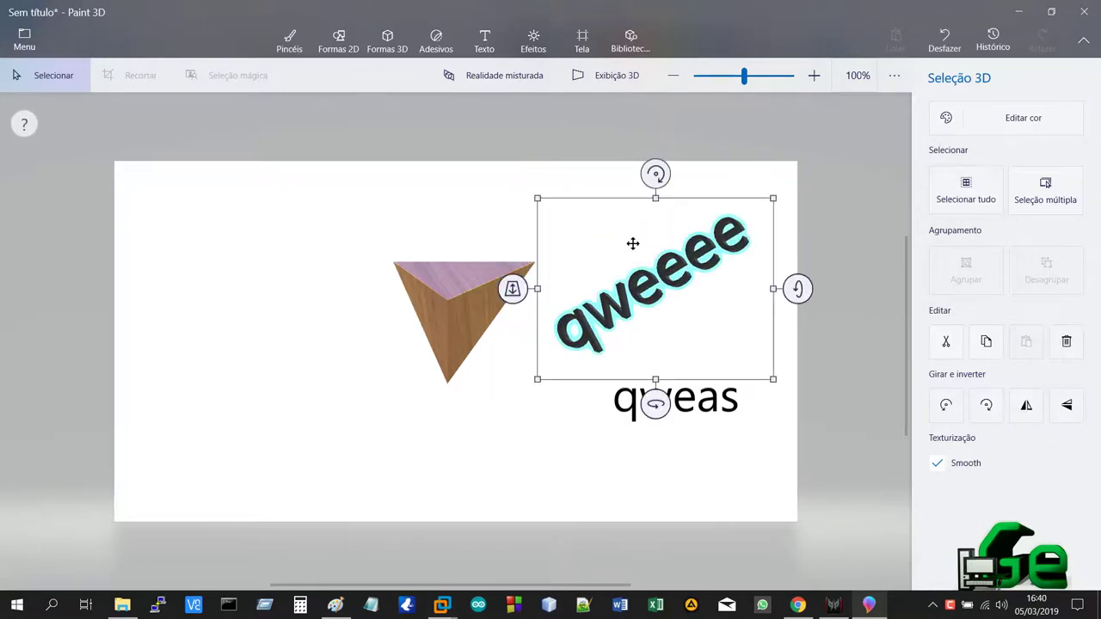
pyautogui.click(474, 204)
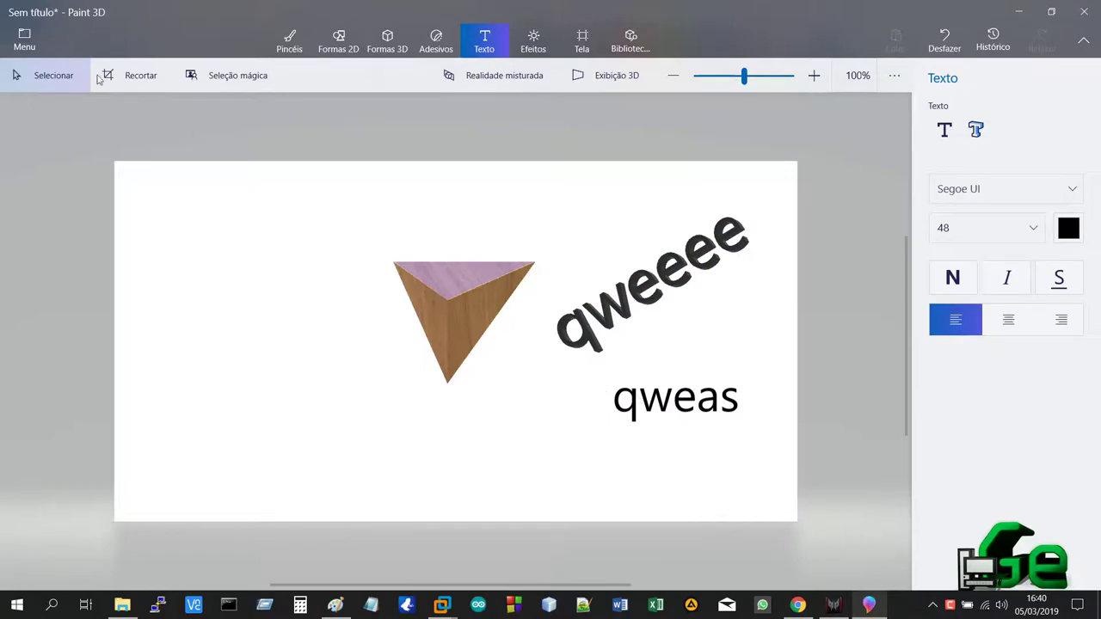
# Select the 2D text "qweas" and enlarge it across nearly the whole canvas, behind the 3D objects.
pyautogui.moveTo(597, 374); pyautogui.dragTo(745, 438)
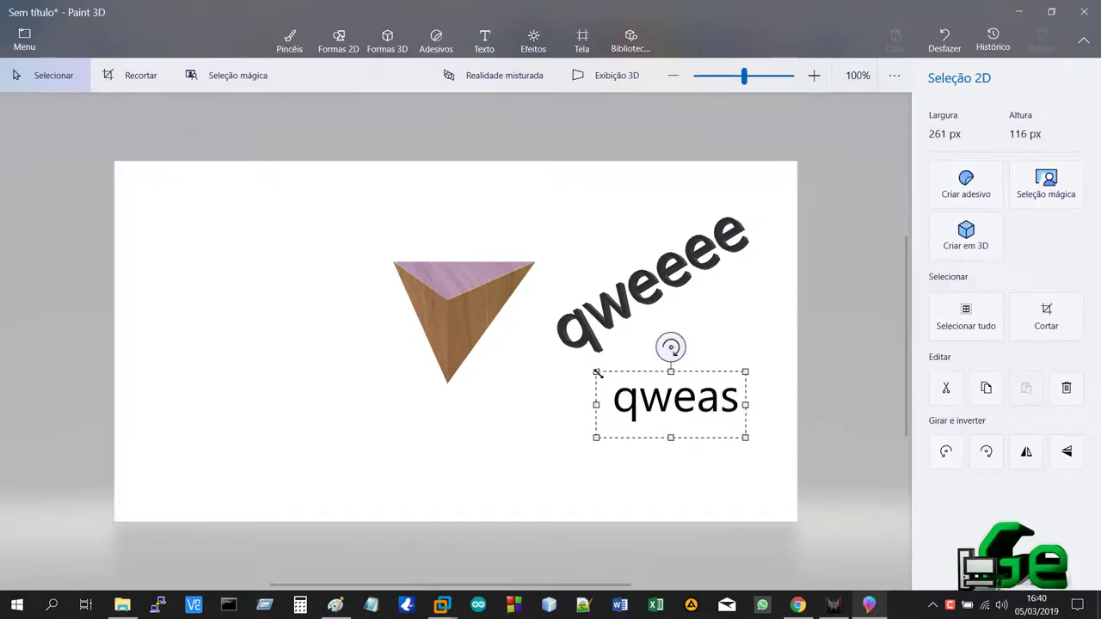
pyautogui.moveTo(596, 372); pyautogui.dragTo(89, 139)
pyautogui.moveTo(237, 226); pyautogui.dragTo(263, 319)
pyautogui.click(304, 181)
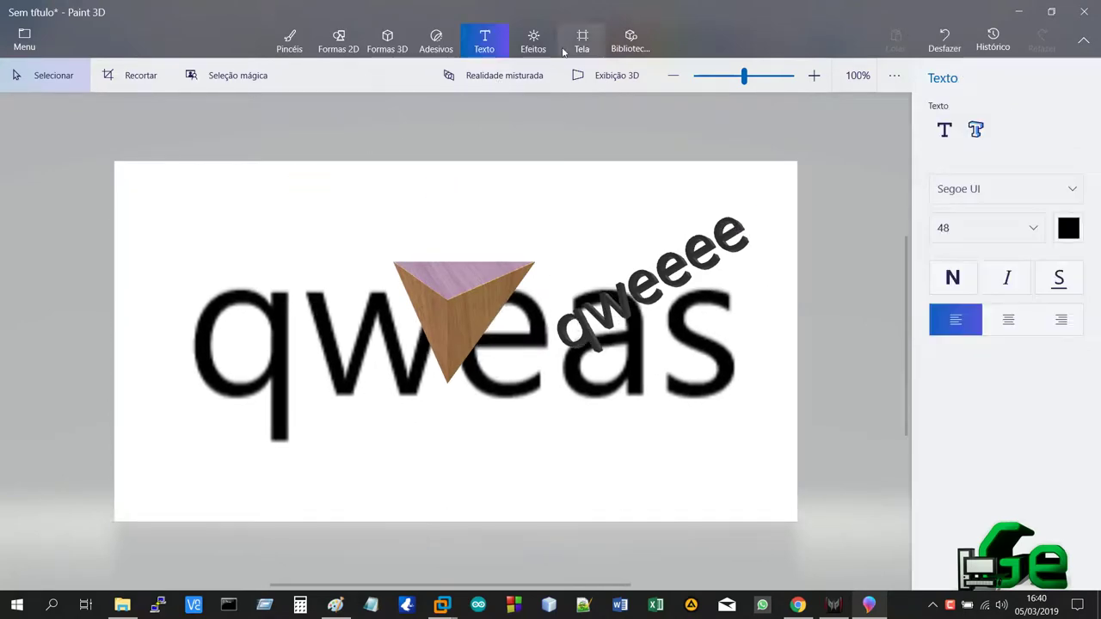
# Adjust the scene lighting and try the Bronze and Dia (Minecraft) filters, finishing with the Caramelo filter.
pyautogui.click(533, 39)
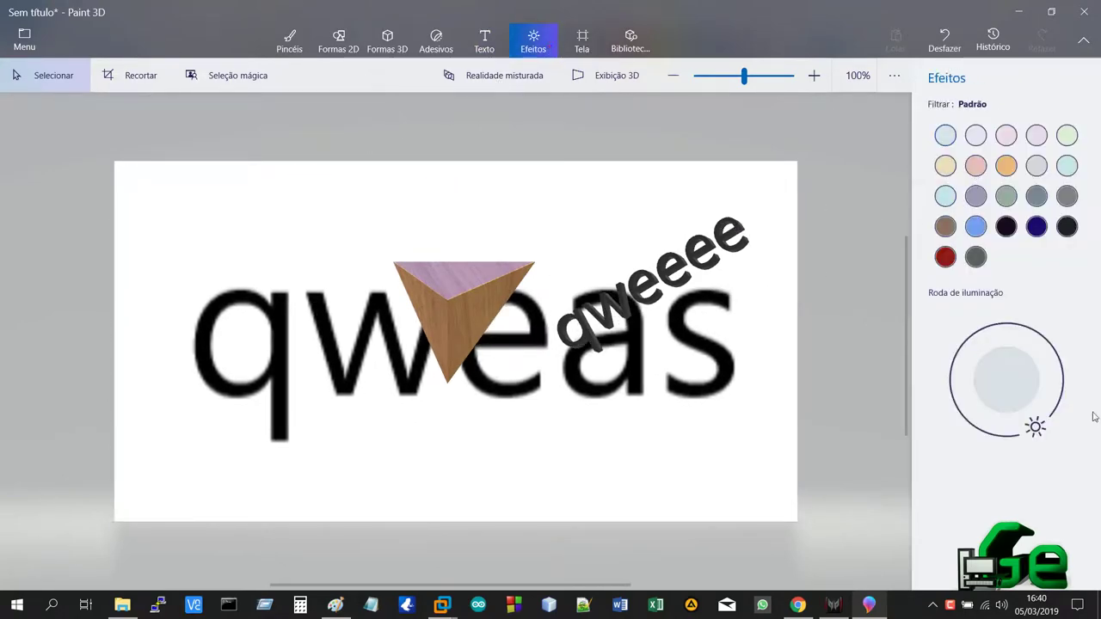
pyautogui.moveTo(1036, 433)
pyautogui.mouseDown()
pyautogui.moveTo(1052, 411)
pyautogui.moveTo(1053, 348)
pyautogui.moveTo(1000, 440)
pyautogui.moveTo(1031, 428)
pyautogui.mouseUp()
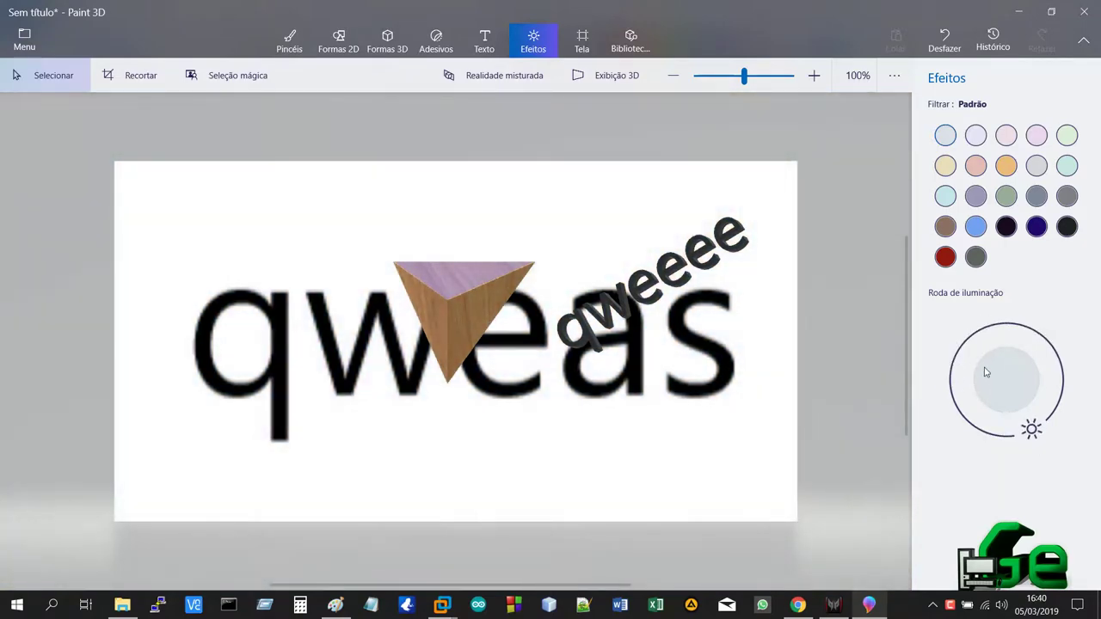
pyautogui.click(981, 172)
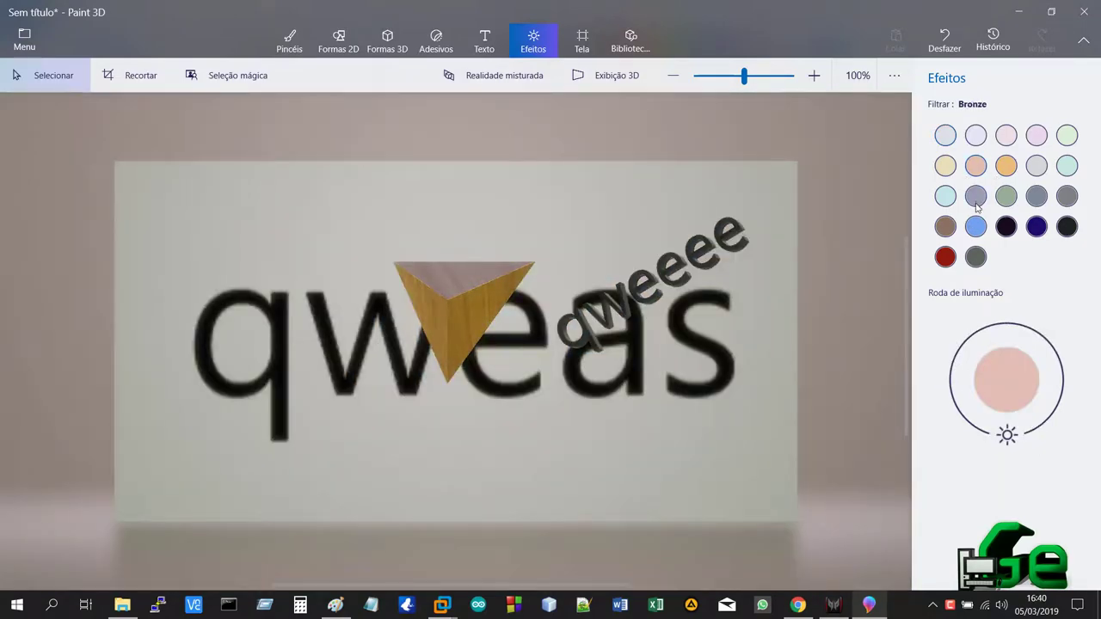
pyautogui.click(980, 231)
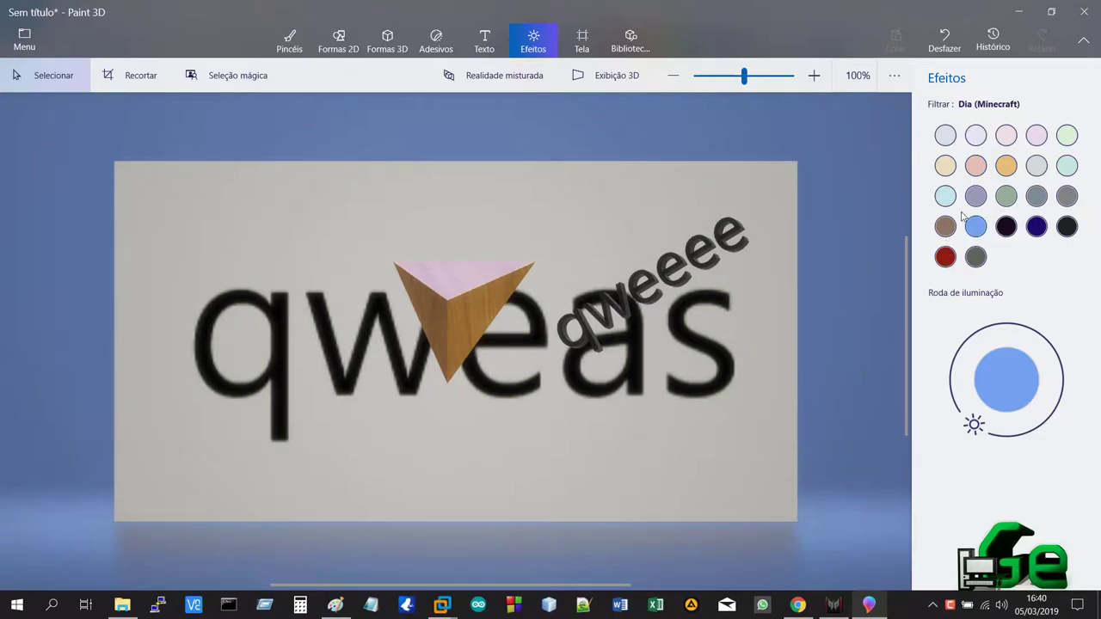
pyautogui.click(1038, 138)
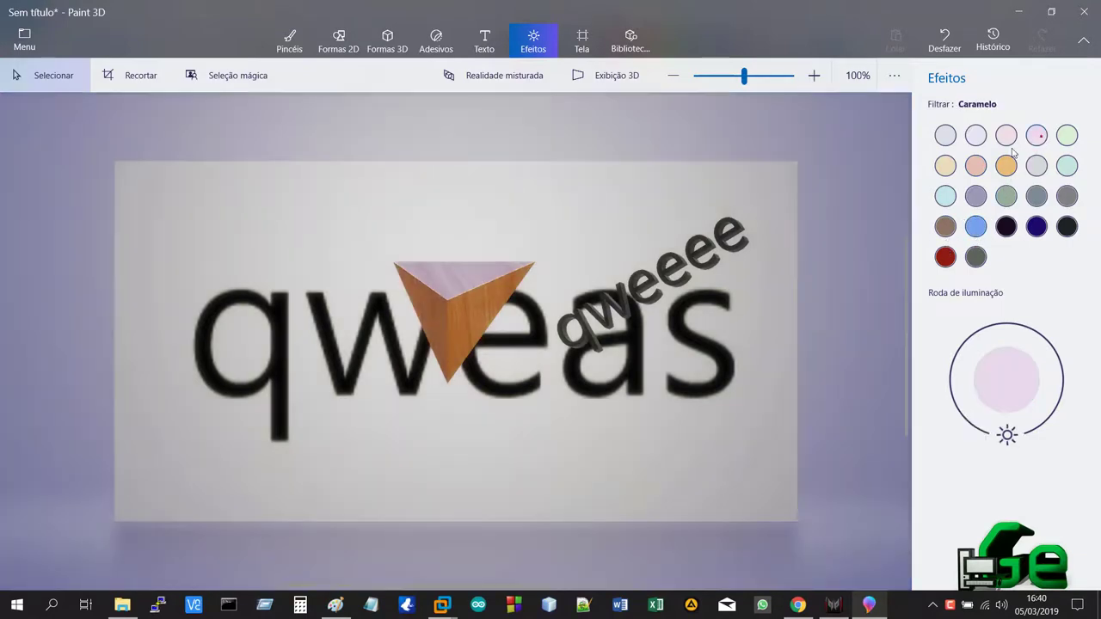
# Narrow the canvas to 936 px wide and move the wooden shape to its upper-left area.
pyautogui.click(581, 39)
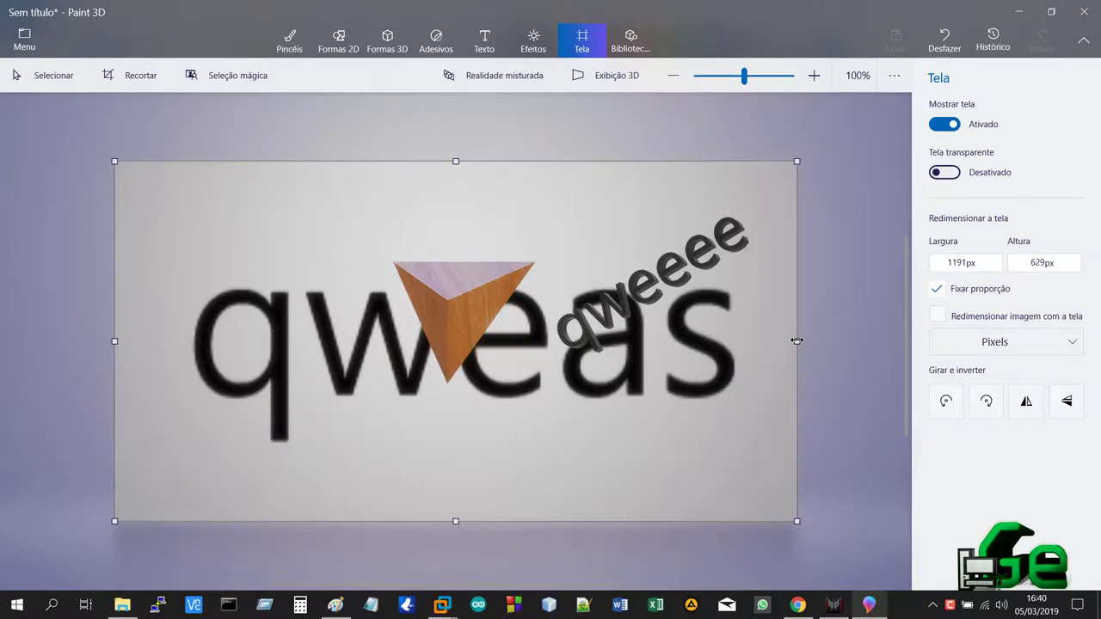
pyautogui.moveTo(784, 344); pyautogui.dragTo(724, 367)
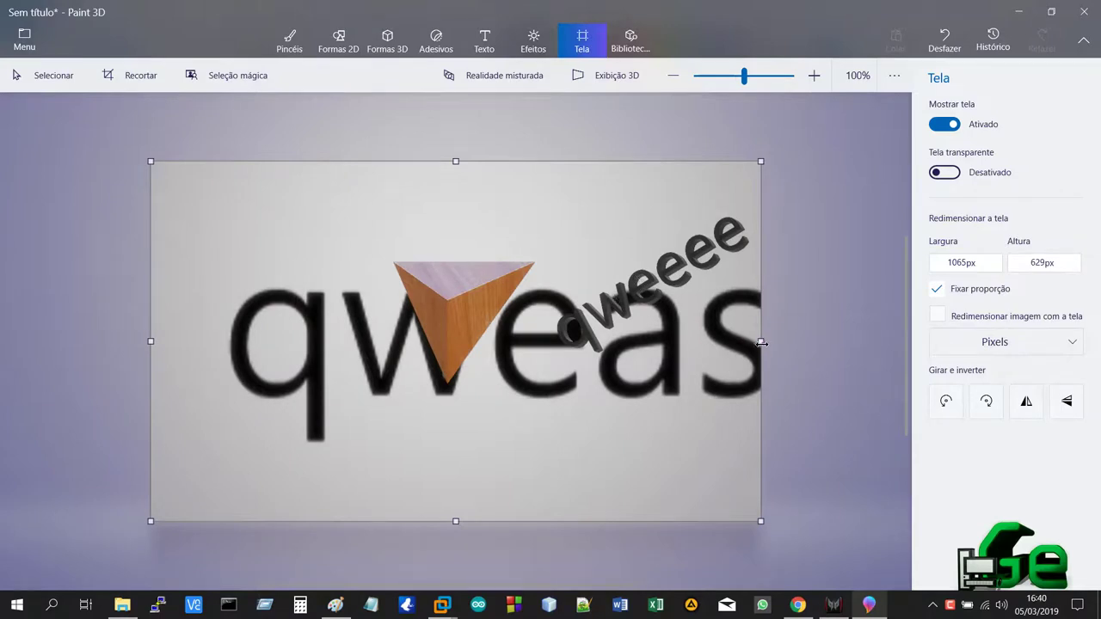
pyautogui.moveTo(761, 343); pyautogui.dragTo(718, 356)
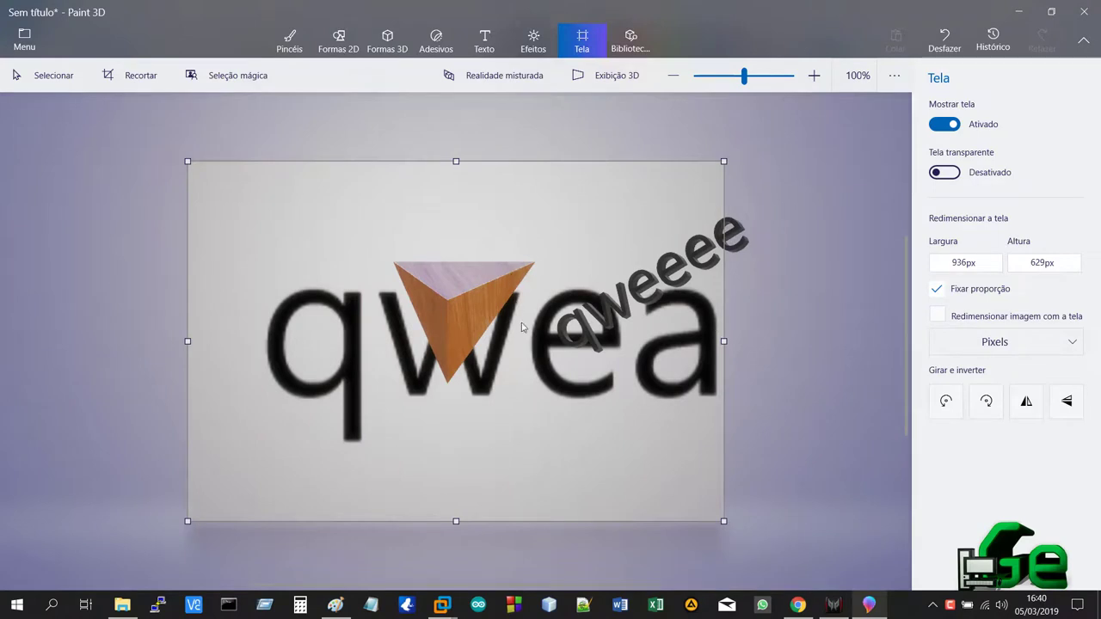
pyautogui.click(519, 296)
pyautogui.moveTo(457, 297); pyautogui.dragTo(298, 239)
# Preview saving the scene as a PNG image with and without transparency, and leave the preview without saving.
pyautogui.click(24, 38)
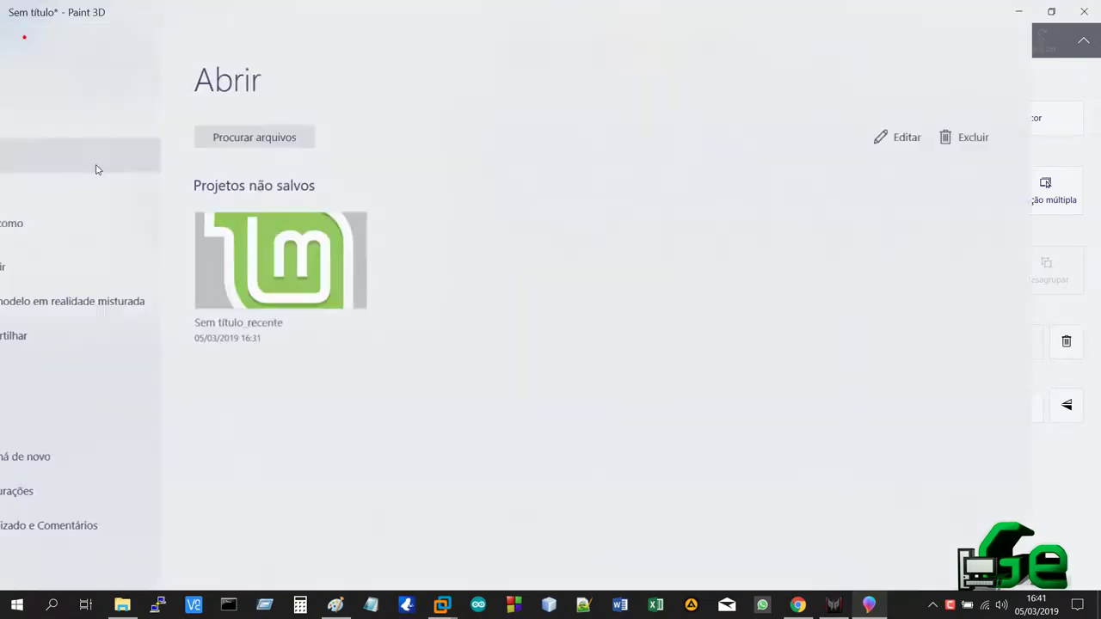
pyautogui.click(86, 220)
pyautogui.click(325, 215)
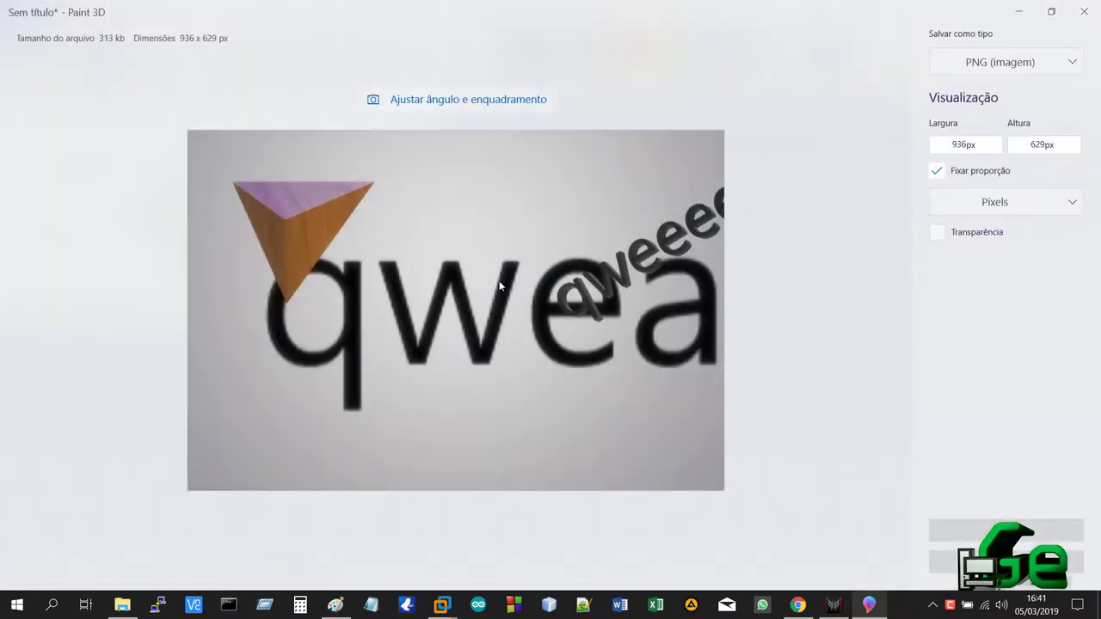
pyautogui.click(944, 233)
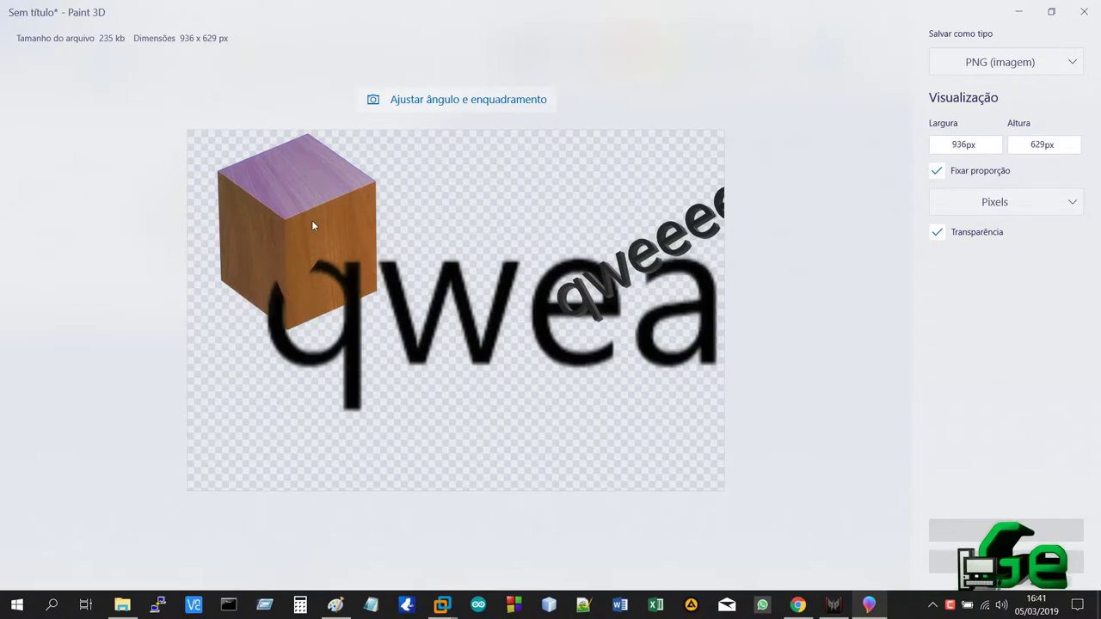
pyautogui.click(937, 232)
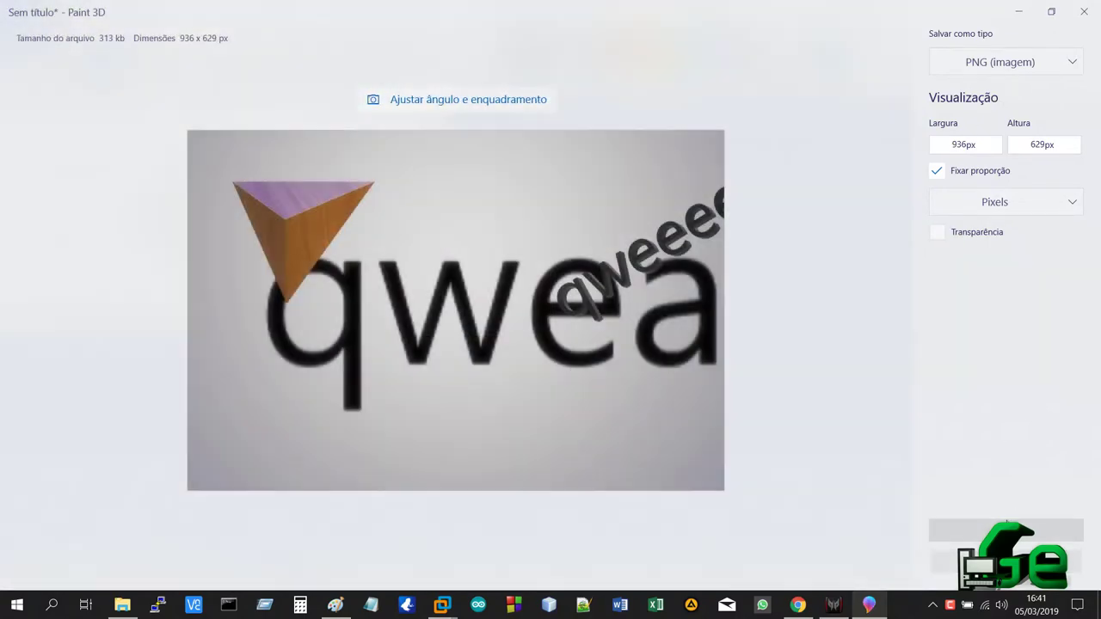
pyautogui.press('Escape')
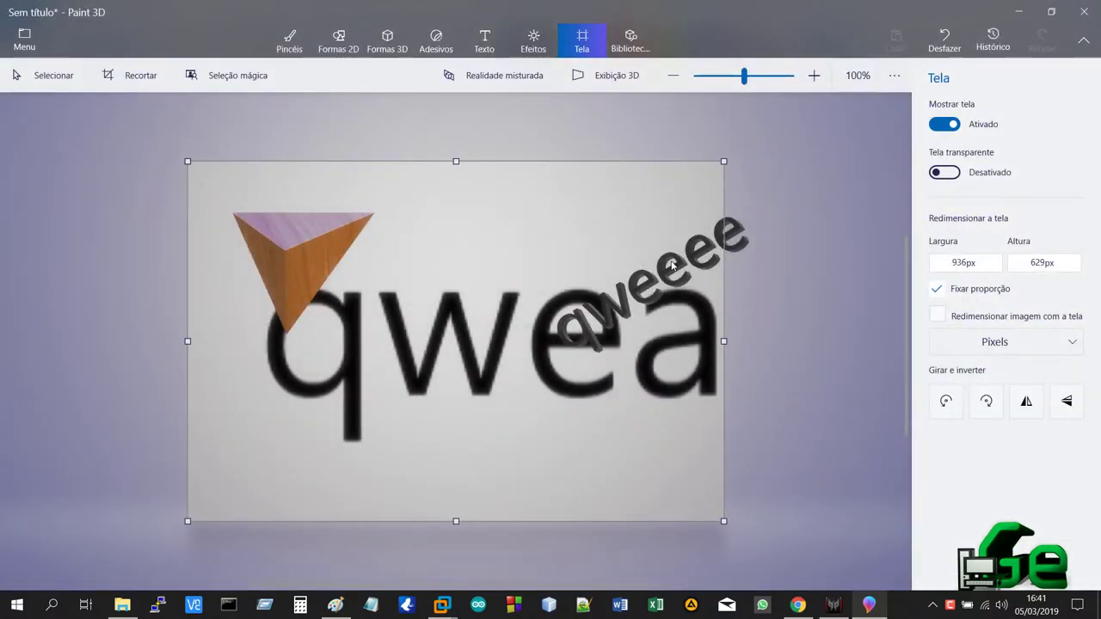
# Examine the save formats and the naming dialog for a Paint 3D project, and cancel without saving.
pyautogui.click(24, 39)
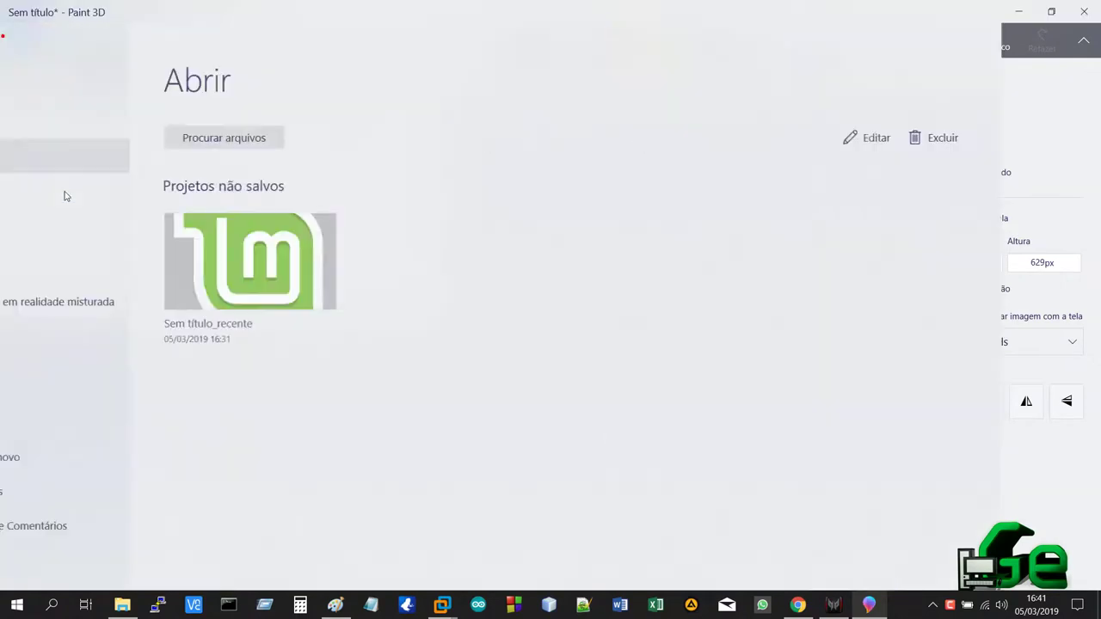
pyautogui.click(77, 194)
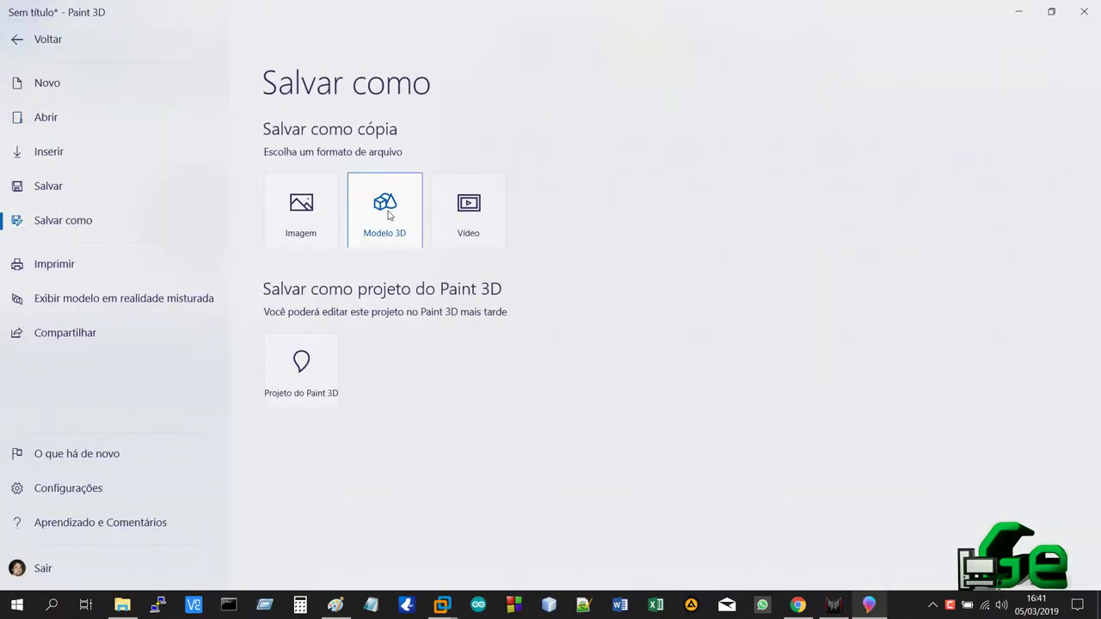
pyautogui.click(312, 402)
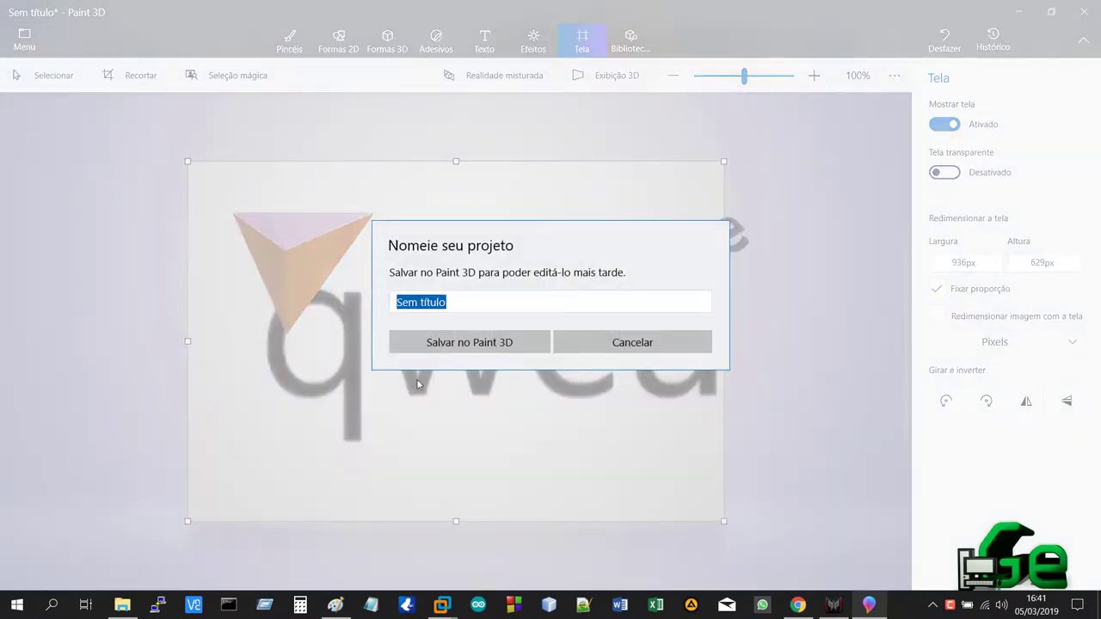
pyautogui.click(467, 302)
pyautogui.click(609, 343)
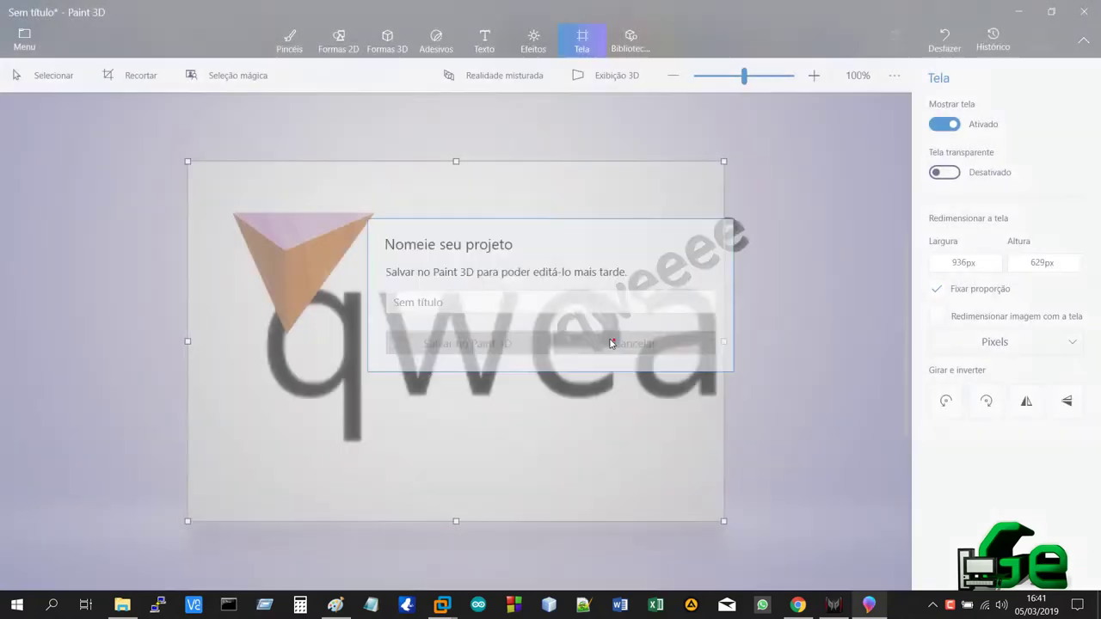
# Move the wooden shape back to the middle of the canvas, over the "w" of the large text, and deselect it.
pyautogui.moveTo(353, 255); pyautogui.dragTo(450, 292)
pyautogui.click(261, 245)
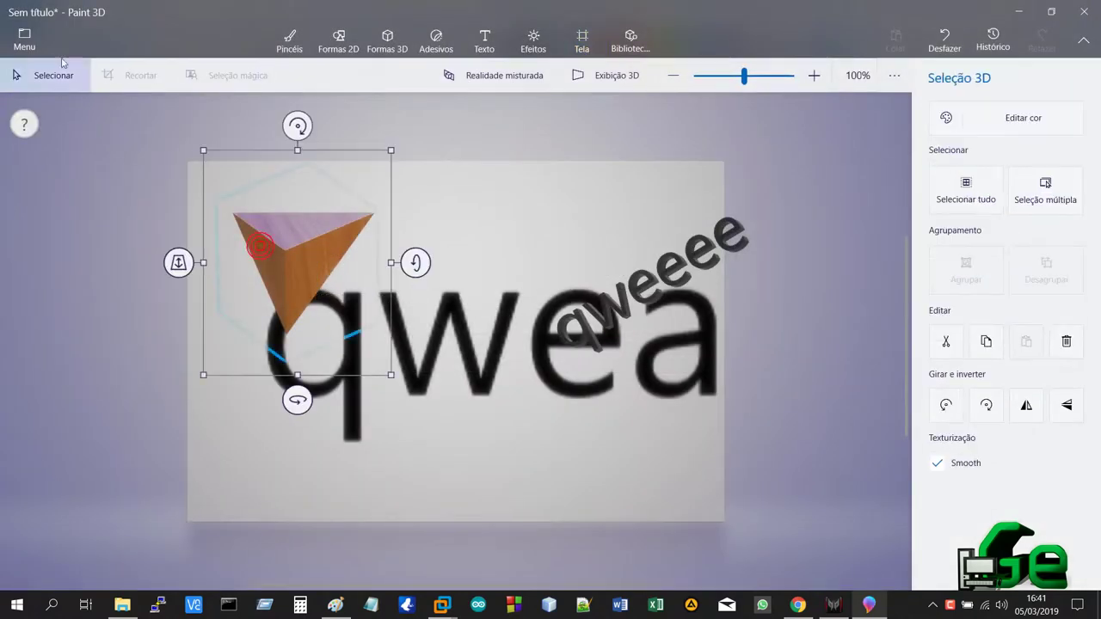
pyautogui.moveTo(261, 245); pyautogui.dragTo(414, 313)
pyautogui.click(401, 212)
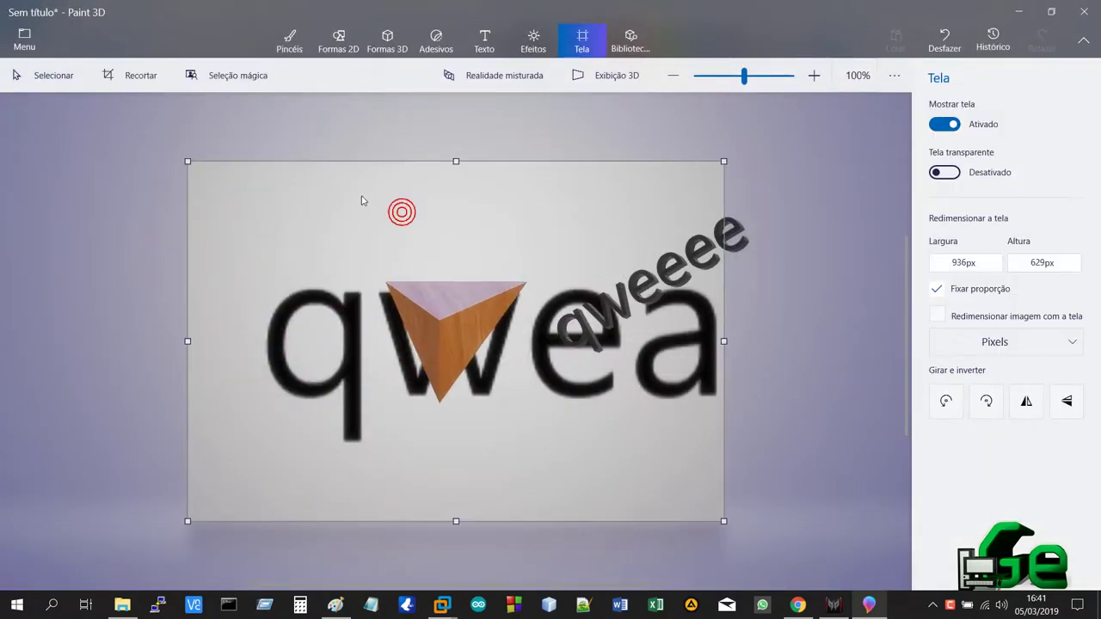
# Close the Paint 3D scene and the Paint arrow drawing without saving them.
pyautogui.click(1074, 12)
pyautogui.click(548, 332)
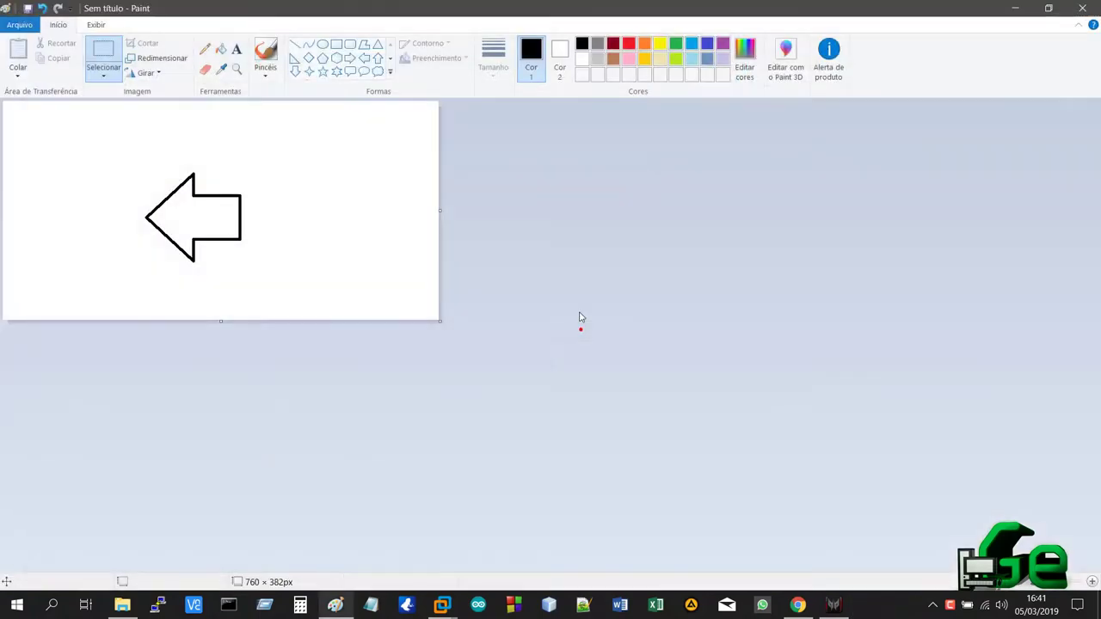
pyautogui.click(1096, 8)
pyautogui.click(560, 302)
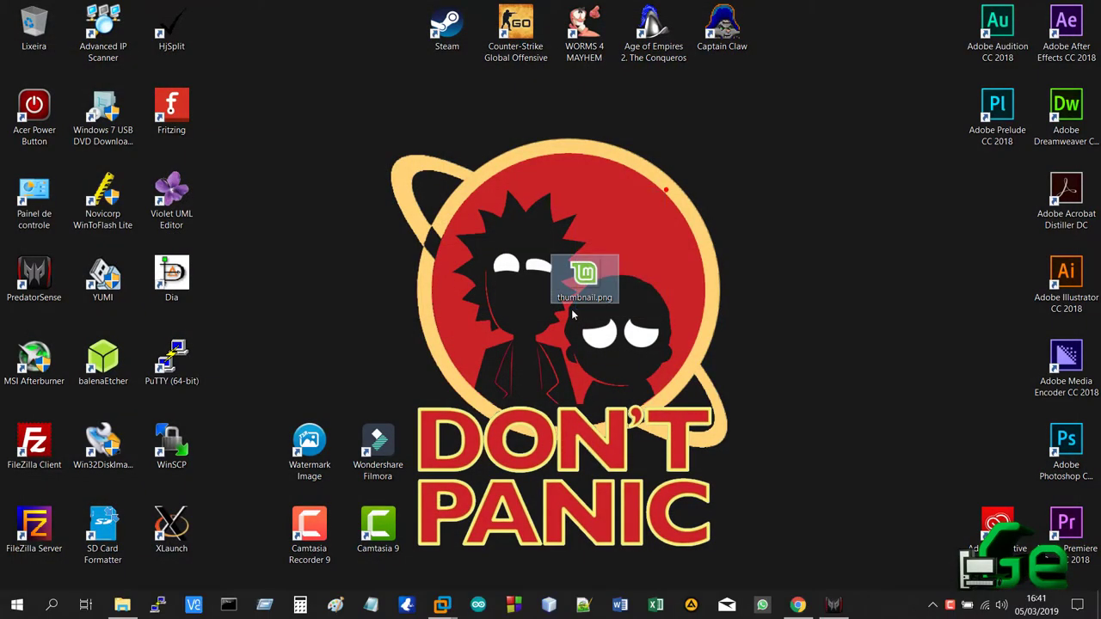
pyautogui.hotkey('shift', 'Delete')
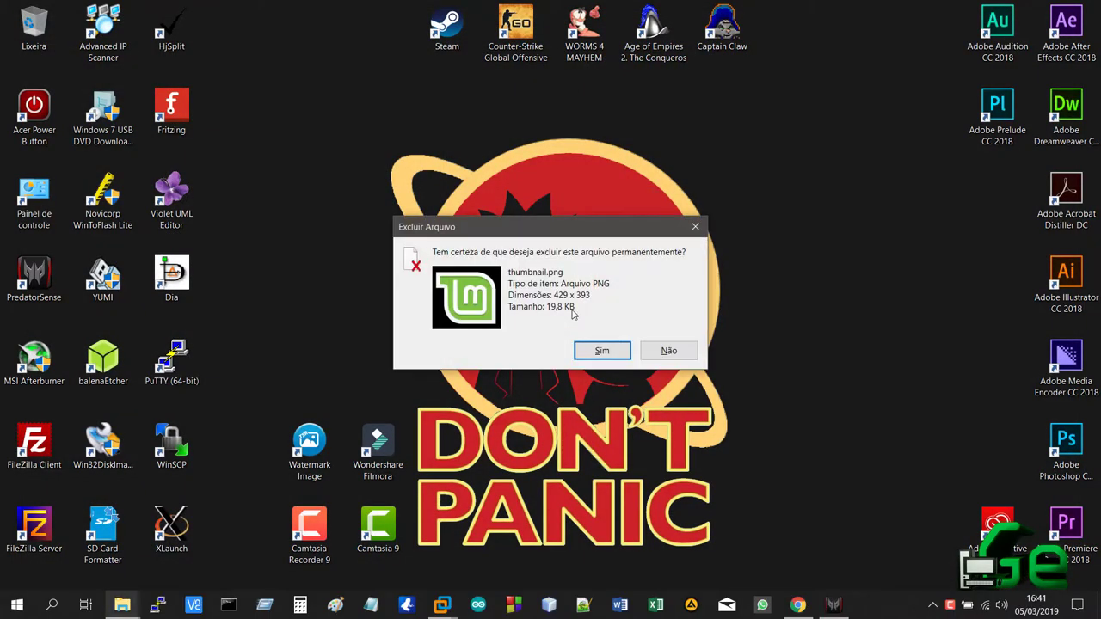
pyautogui.click(667, 352)
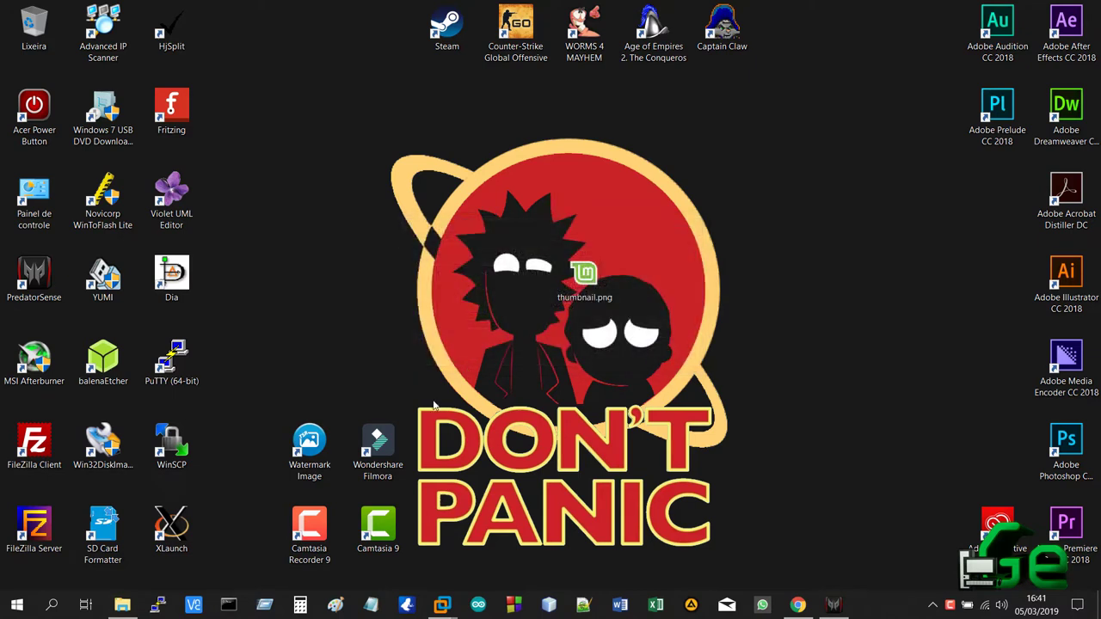
# Open the TSR Watermark Image software from the desktop, look over its main window, and dismiss it.
pyautogui.doubleClick(331, 441)
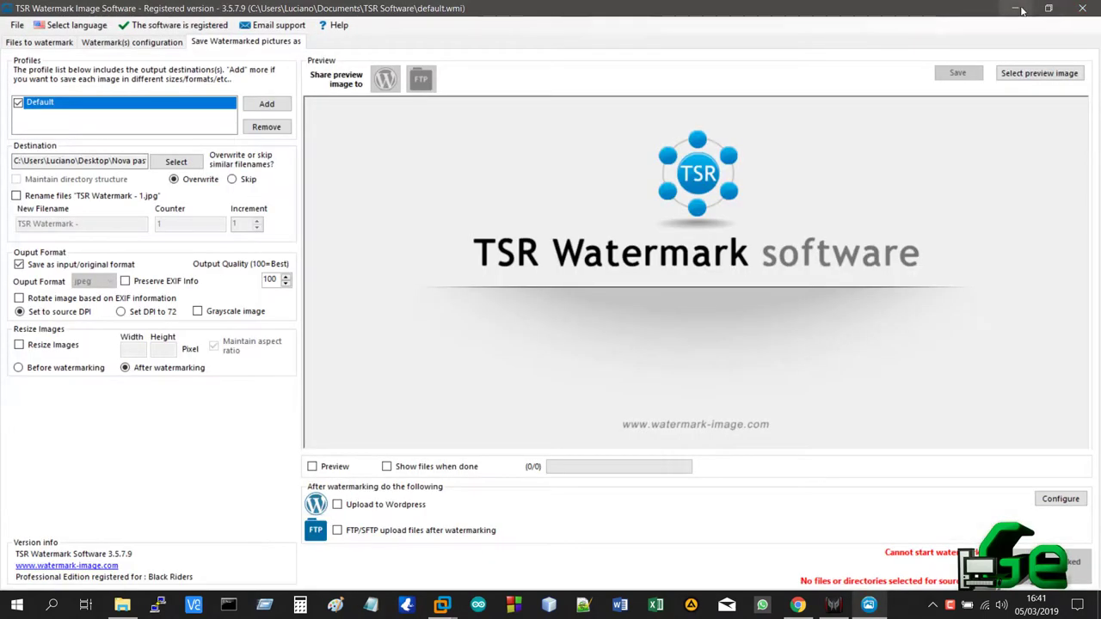
pyautogui.click(1014, 8)
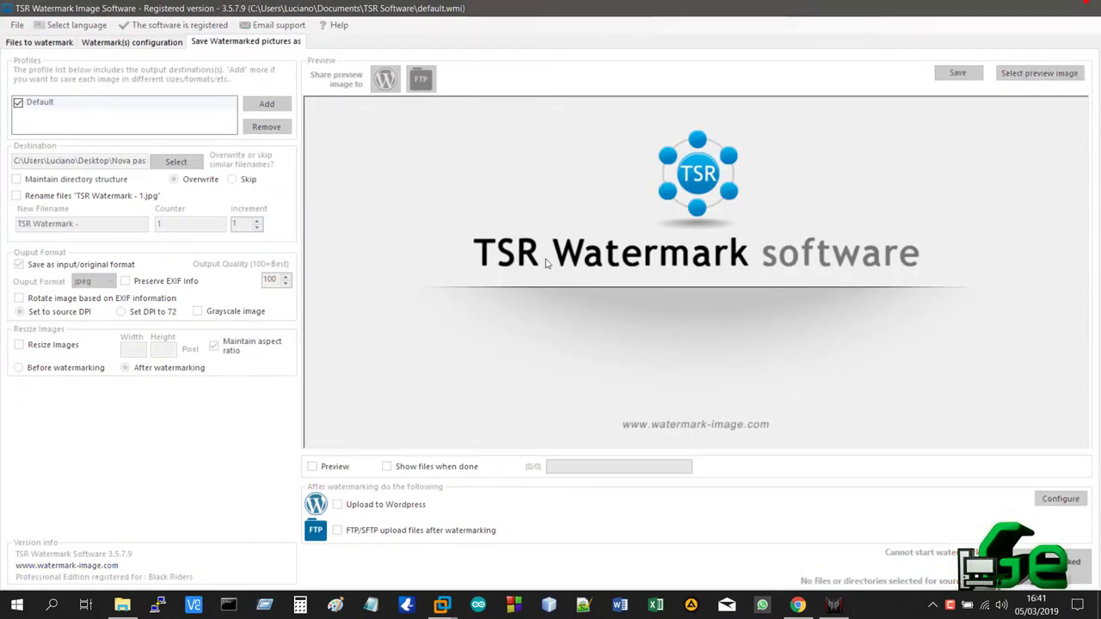
# Move thumbnail.png to a spot just above the "Don't Panic" lettering on the desktop and deselect it.
pyautogui.moveTo(584, 275); pyautogui.dragTo(519, 368)
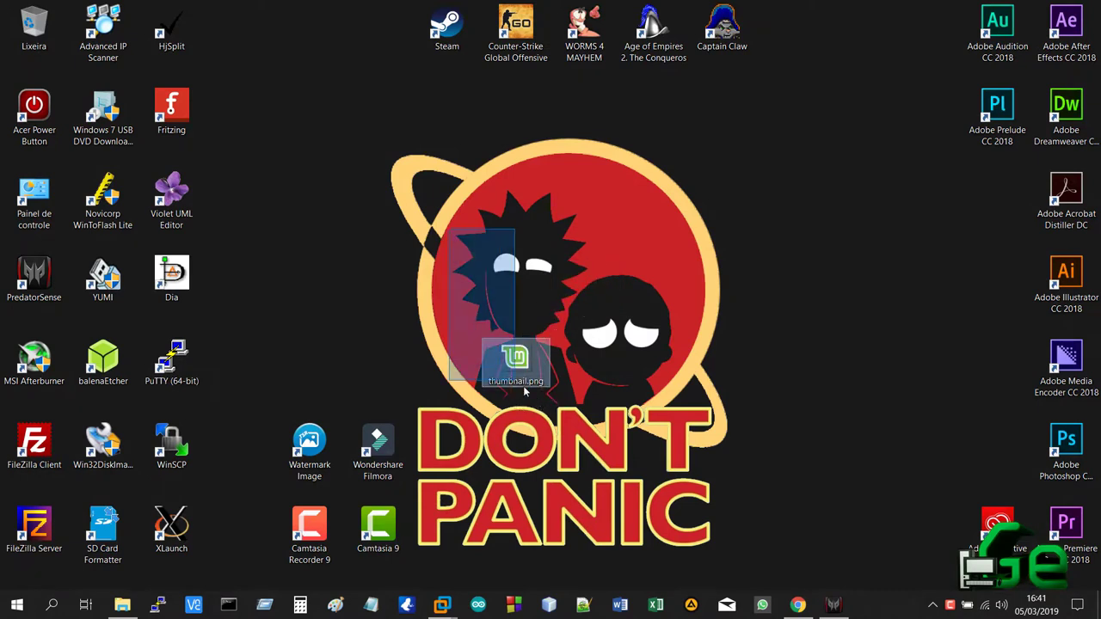
pyautogui.click(632, 404)
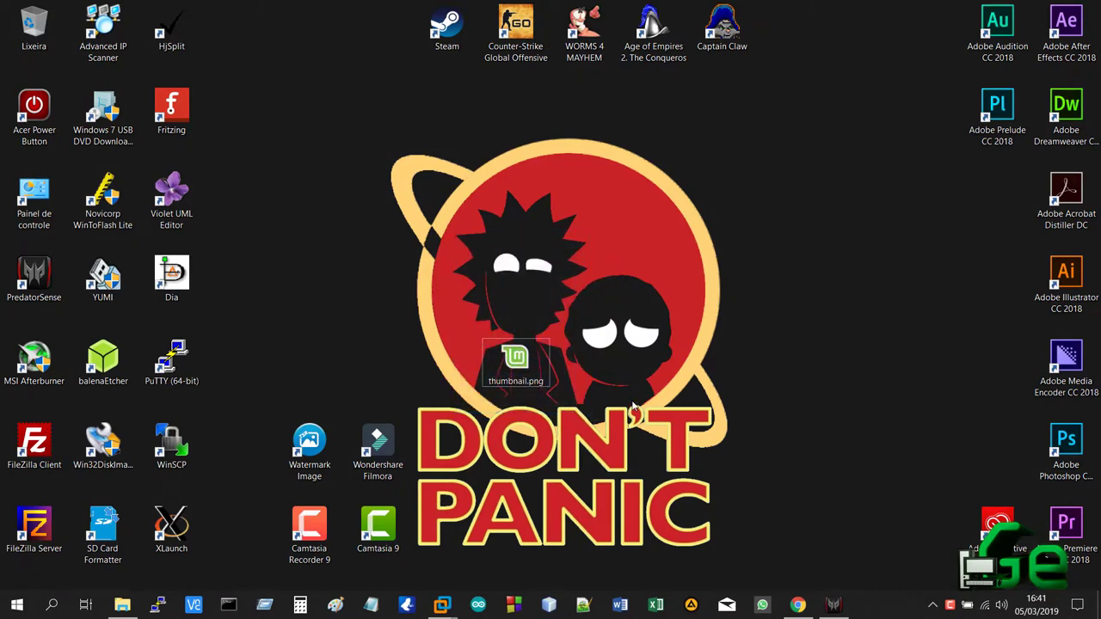